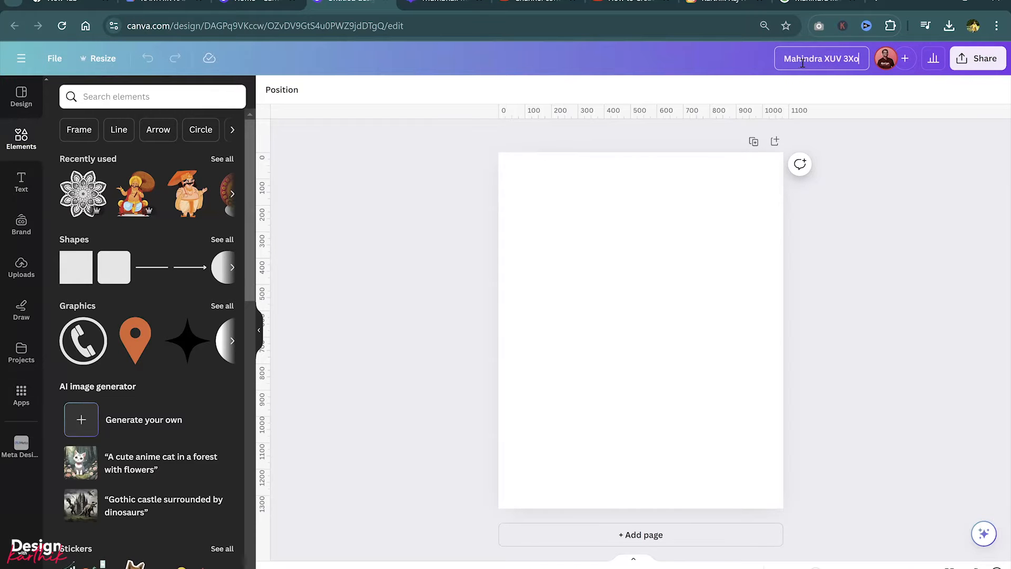
Rename the design as "Mahindra XUV 3XO Poster Design"
{"action": "type", "text": "ster Design"}
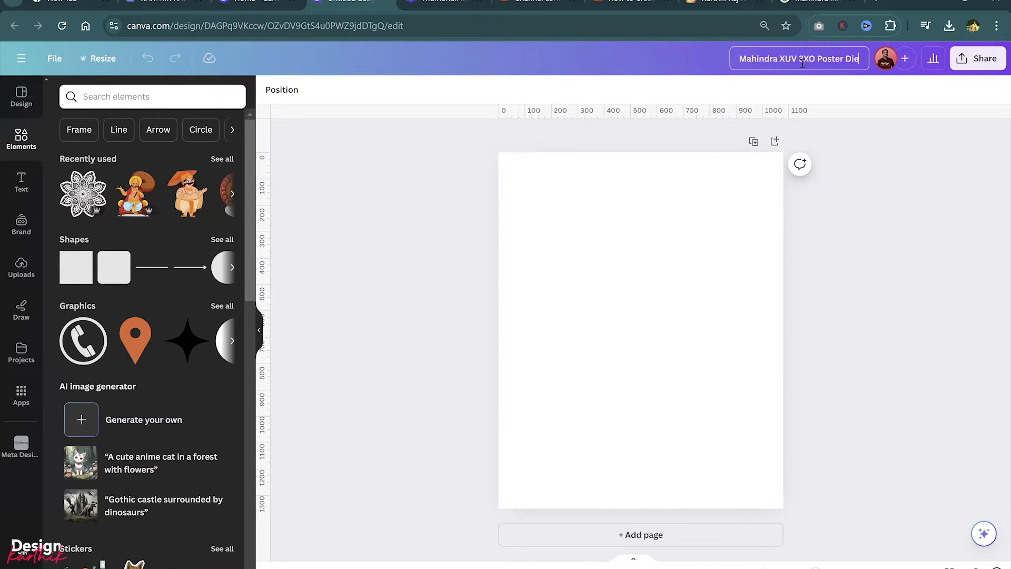
{"action": "left_click", "coordinate": [528, 237]}
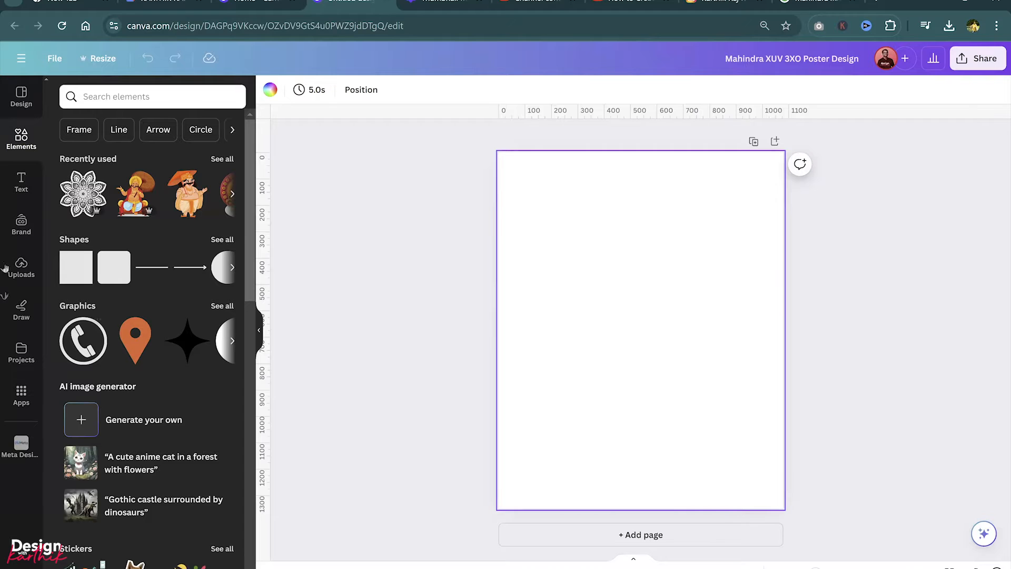
Add the uploaded front-view photo of the yellow car on dark blue to the page and remove its background
{"action": "left_click", "coordinate": [23, 258]}
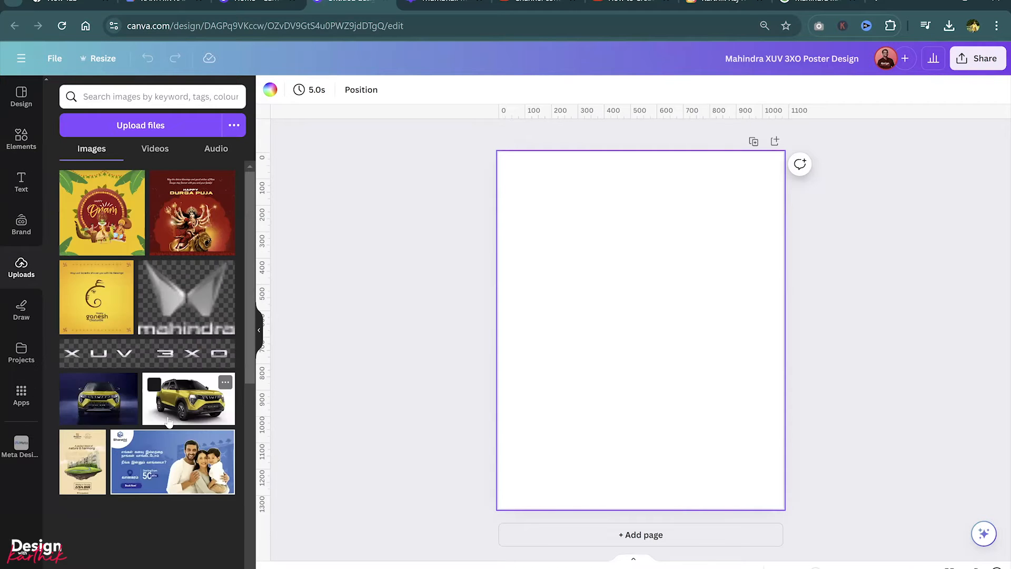
{"action": "scroll", "coordinate": [131, 290], "scroll_direction": "down", "scroll_amount": 3}
{"action": "left_click", "coordinate": [116, 245]}
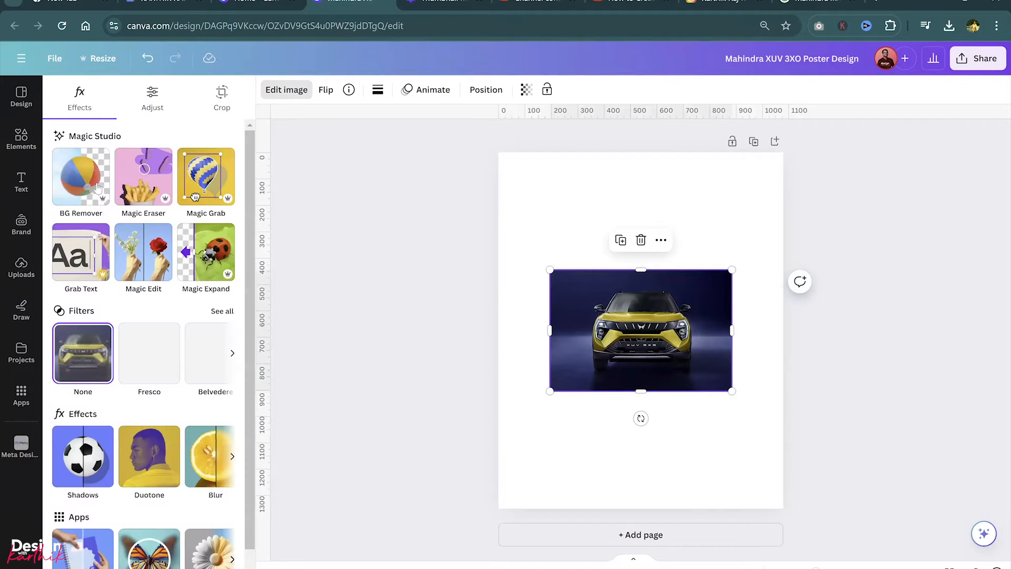
{"action": "left_click", "coordinate": [97, 188]}
{"action": "key", "text": "alt"}
{"action": "left_click", "coordinate": [753, 327]}
{"action": "left_click", "coordinate": [730, 332]}
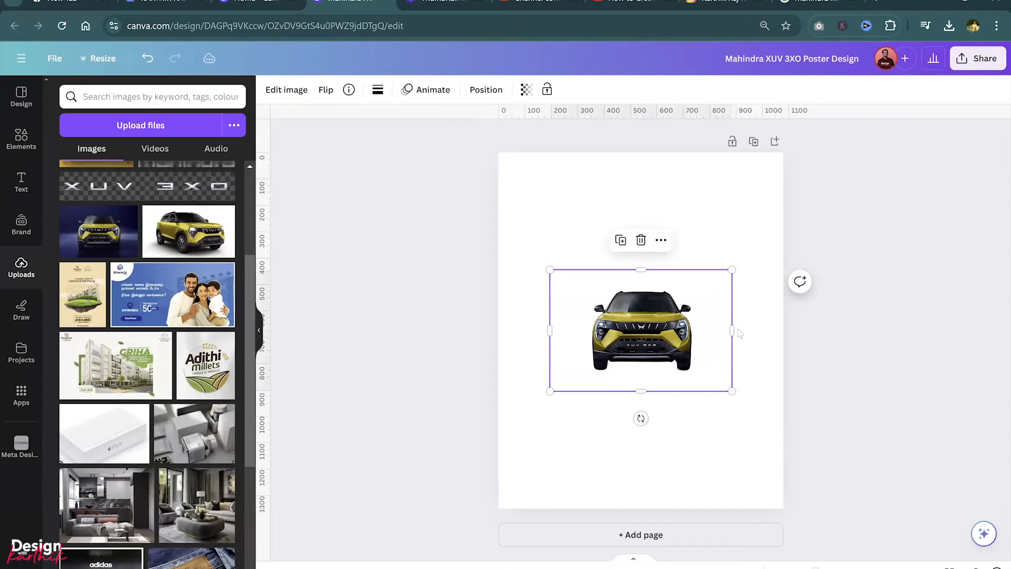
Crop the car image close around the car and enlarge it to about 899 × 713, centred on the page
{"action": "left_click_drag", "start_coordinate": [735, 330], "coordinate": [702, 329]}
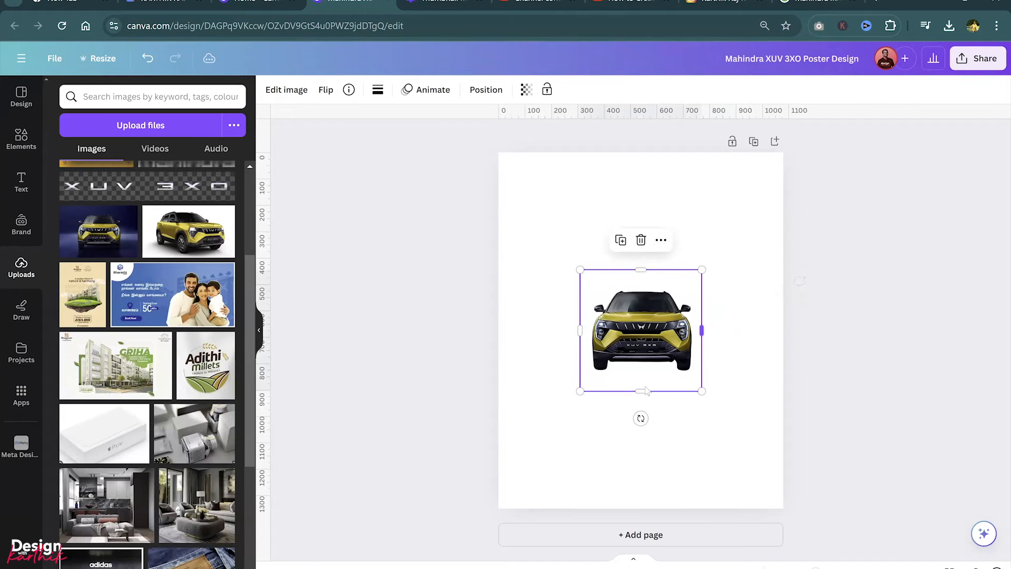
{"action": "left_click_drag", "start_coordinate": [642, 390], "coordinate": [641, 378]}
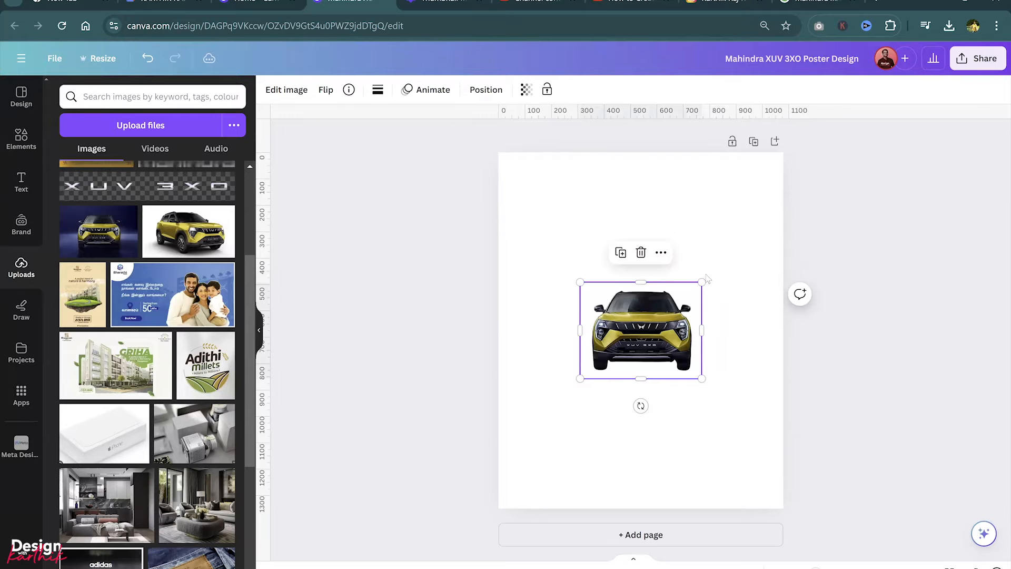
{"action": "left_click_drag", "start_coordinate": [701, 283], "coordinate": [783, 239]}
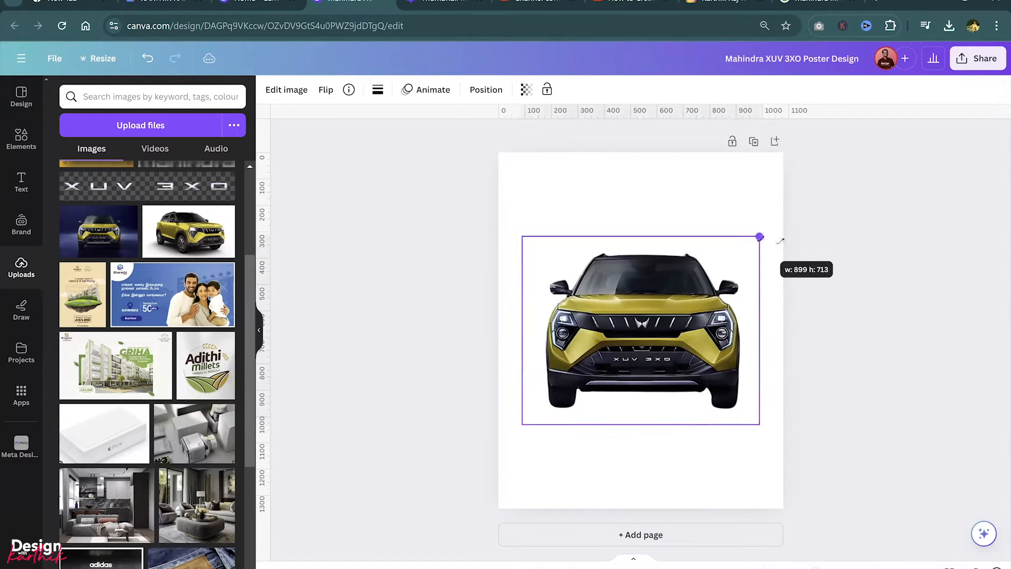
{"action": "left_click", "coordinate": [569, 345]}
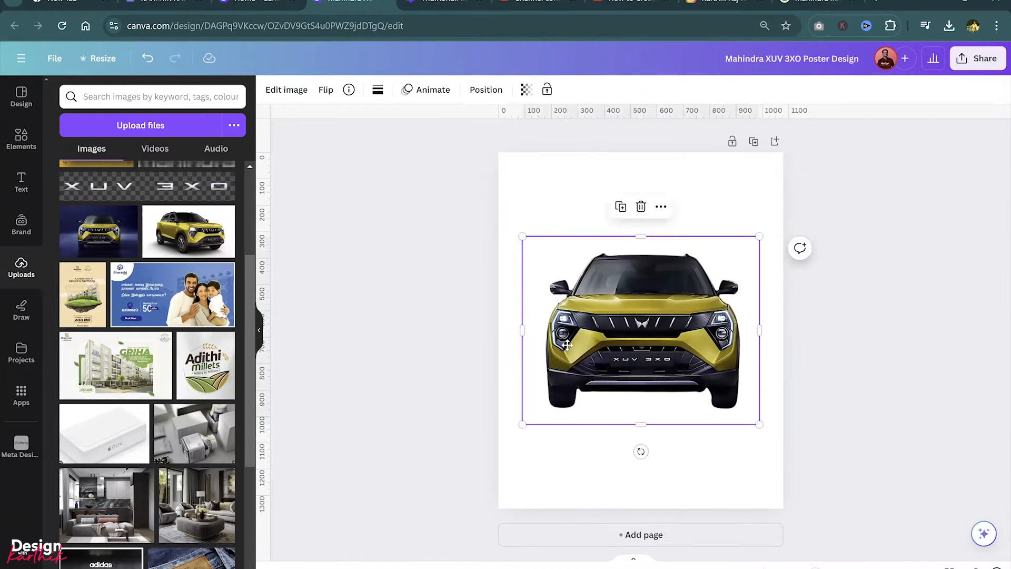
Add a rectangle behind the car, covering the page's full width from the car's lower half down to the bottom edge
{"action": "left_click", "coordinate": [429, 292]}
{"action": "key", "text": "r"}
{"action": "left_click", "coordinate": [798, 299]}
{"action": "left_click", "coordinate": [682, 321]}
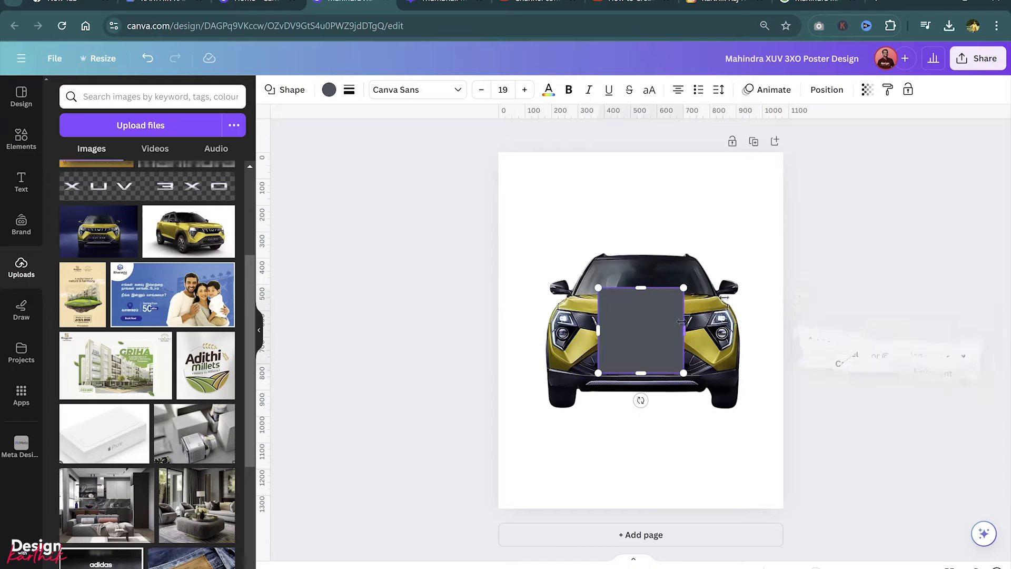
{"action": "left_click_drag", "start_coordinate": [610, 336], "coordinate": [512, 400]}
{"action": "left_click_drag", "start_coordinate": [586, 394], "coordinate": [784, 395]}
{"action": "left_click_drag", "start_coordinate": [637, 498], "coordinate": [636, 509]}
{"action": "key", "text": "ctrl+["}
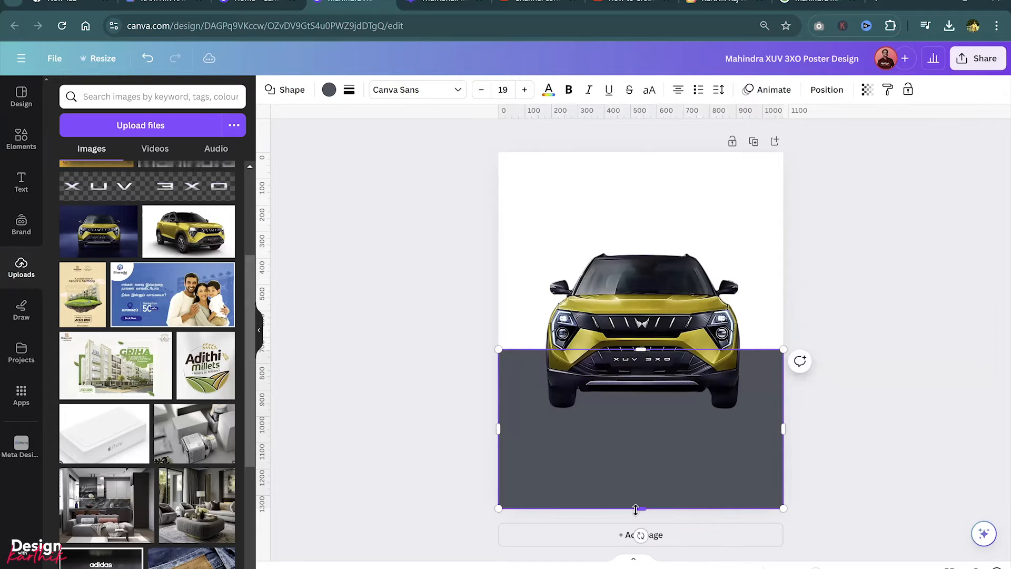
Fill the rectangle with the near-black colour taken from the car photo
{"action": "left_click", "coordinate": [329, 90]}
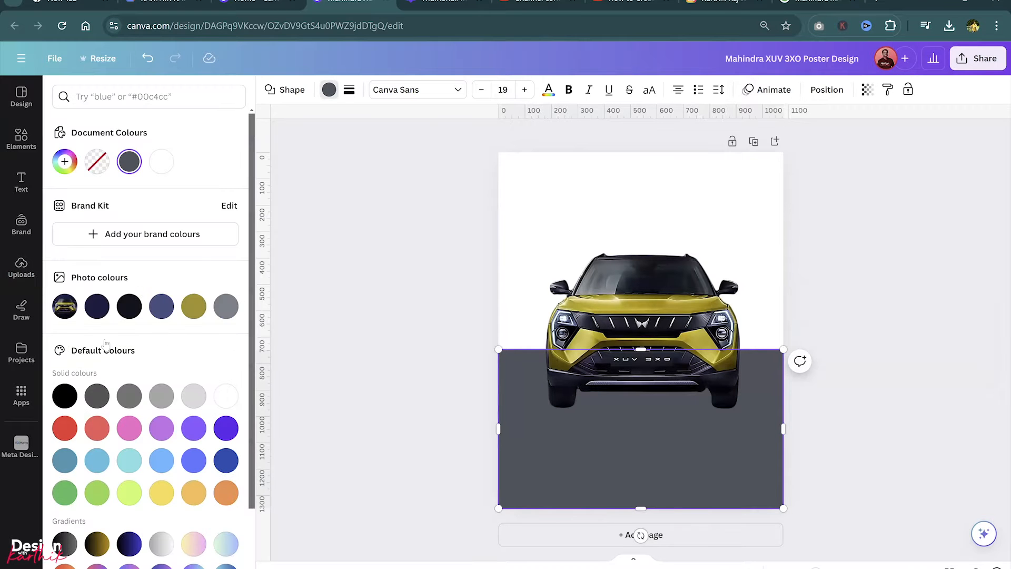
{"action": "left_click", "coordinate": [97, 309]}
{"action": "left_click", "coordinate": [133, 309]}
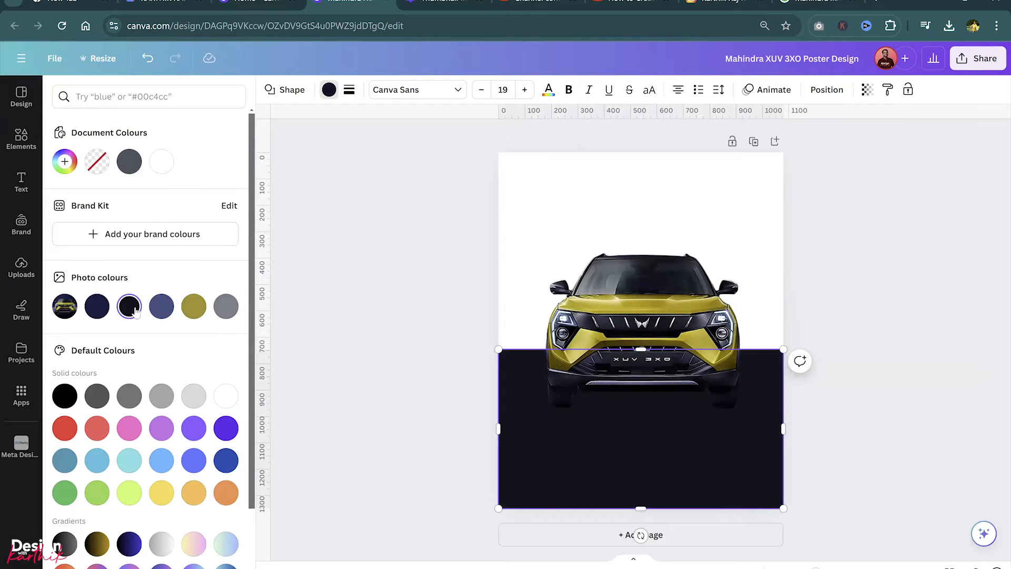
Set the page background to the olive-yellow colour taken from the car photo
{"action": "left_click", "coordinate": [554, 210]}
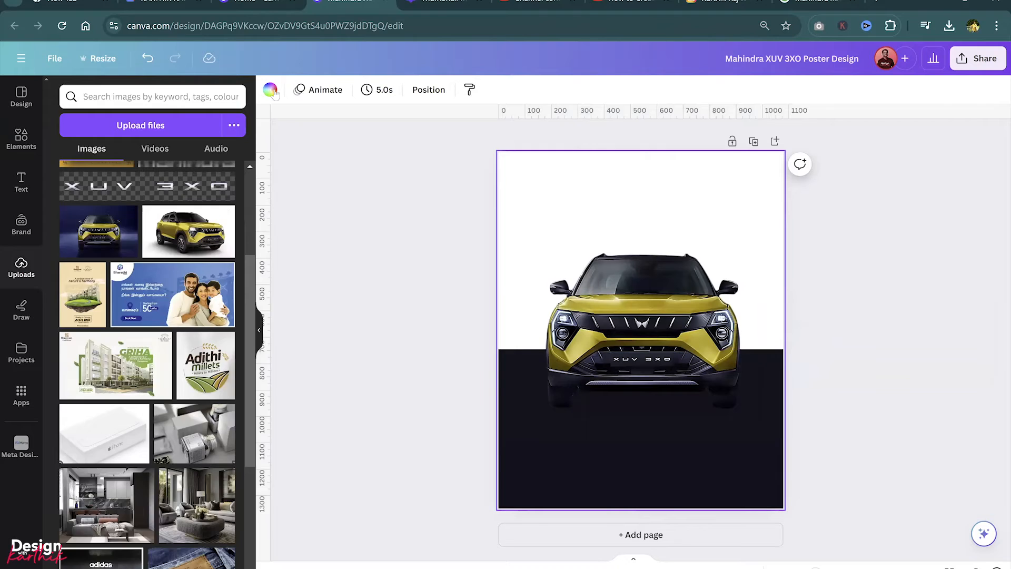
{"action": "left_click", "coordinate": [270, 90]}
{"action": "left_click", "coordinate": [194, 306]}
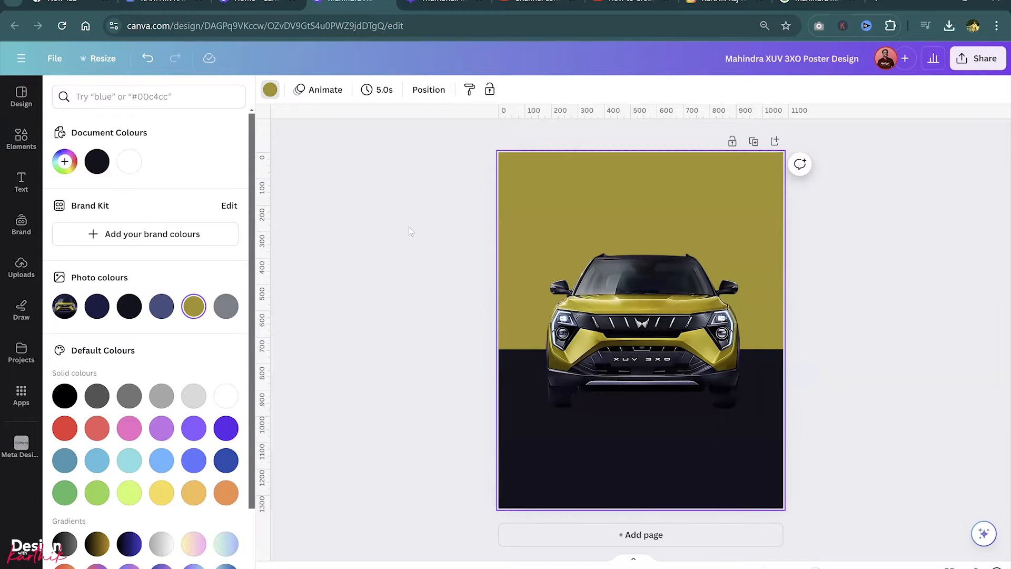
{"action": "left_click", "coordinate": [411, 232]}
Search the elements for "circle gradient" and list all matching graphics
{"action": "left_click", "coordinate": [21, 139]}
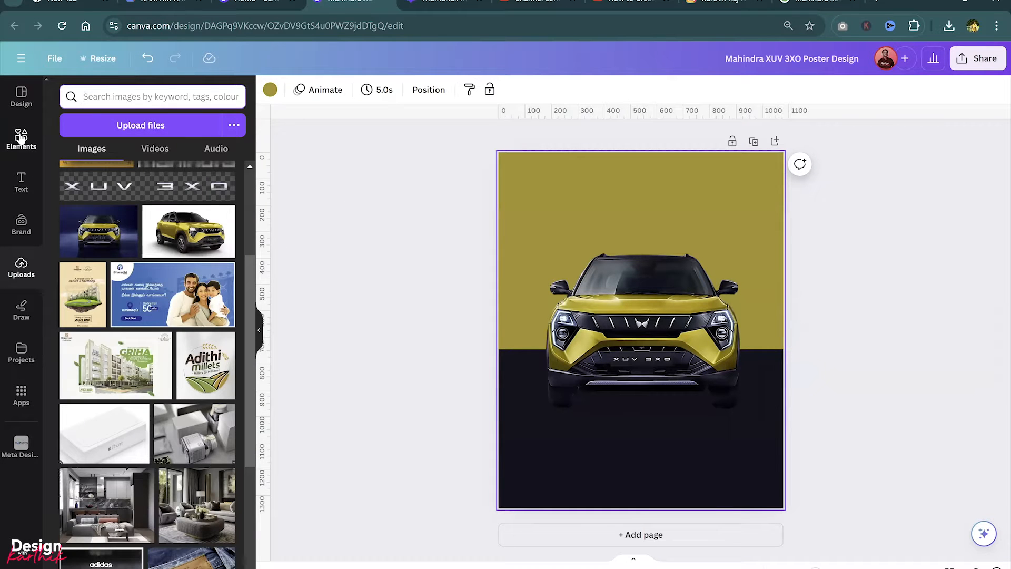
{"action": "left_click", "coordinate": [146, 97]}
{"action": "type", "text": "circle "}
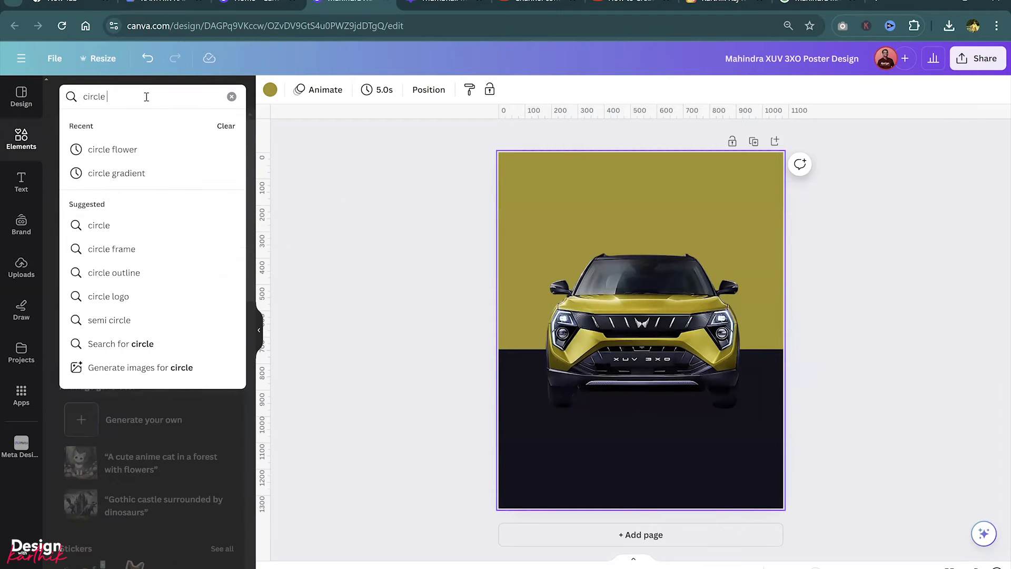
{"action": "type", "text": "gradient"}
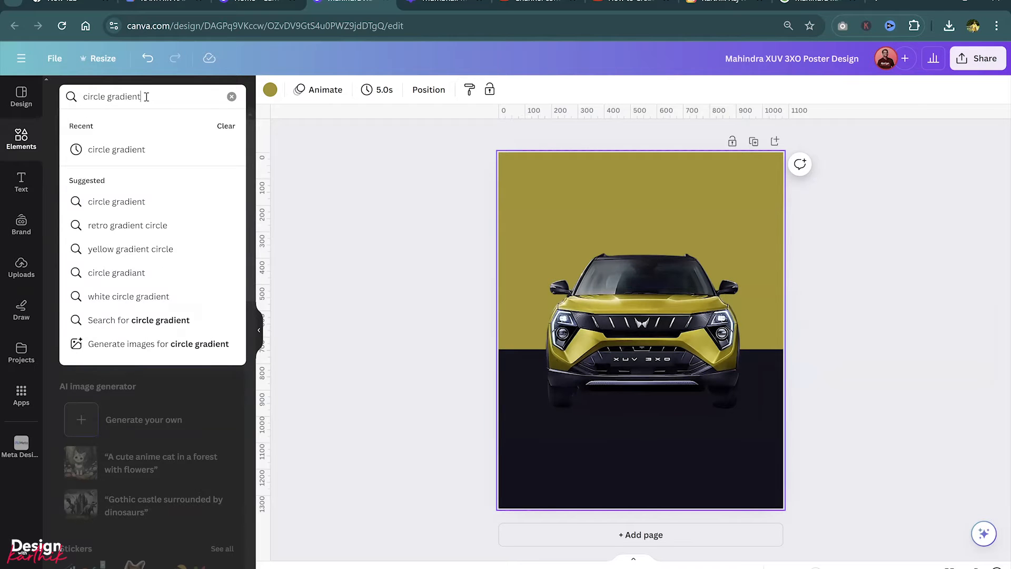
{"action": "key", "text": "Return"}
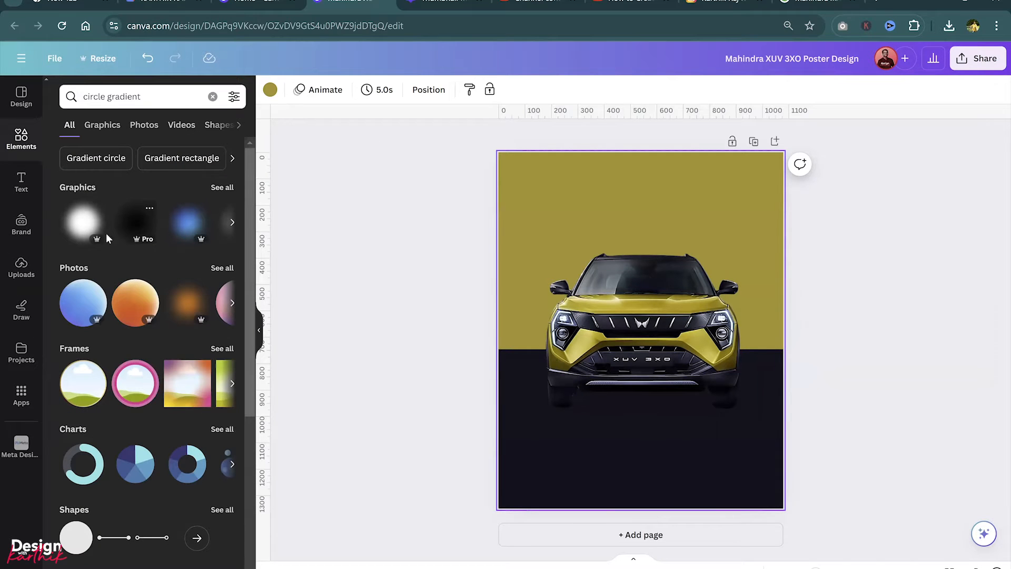
{"action": "left_click", "coordinate": [222, 189]}
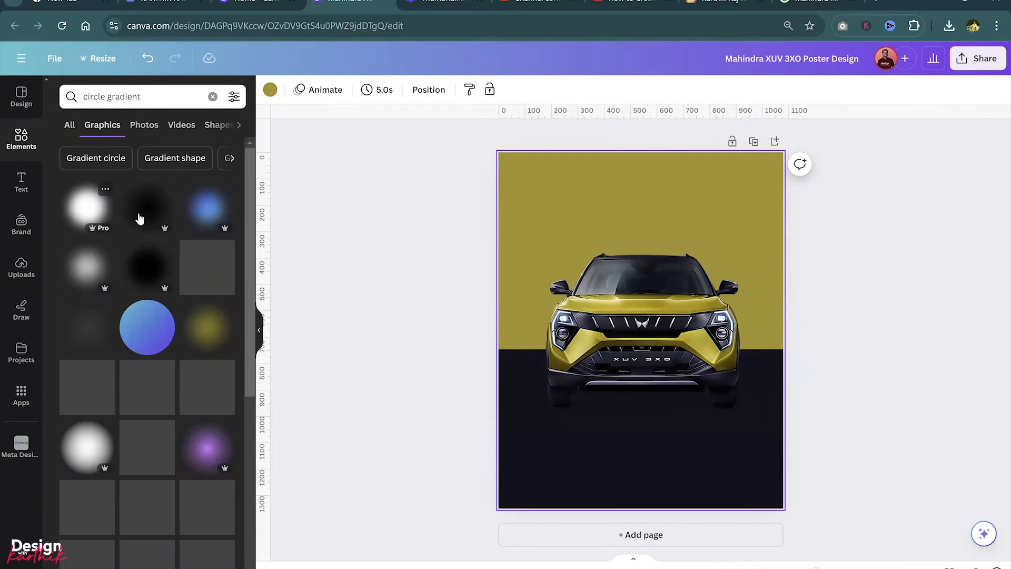
Try the black blurred gradient circle over the upper part of the car, and delete it
{"action": "left_click", "coordinate": [149, 211]}
{"action": "left_click_drag", "start_coordinate": [644, 319], "coordinate": [637, 266]}
{"action": "key", "text": "Delete"}
Place the yellow blurred gradient circle behind the car as a glow and enlarge it to slightly wider than the page
{"action": "left_click", "coordinate": [158, 430]}
{"action": "left_click_drag", "start_coordinate": [656, 327], "coordinate": [653, 284]}
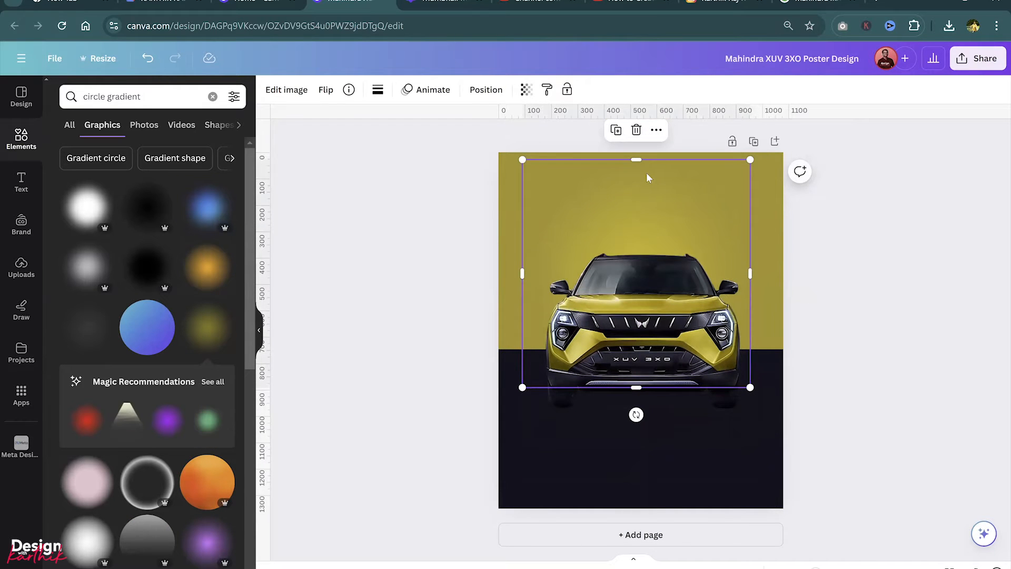
{"action": "left_click_drag", "start_coordinate": [750, 161], "coordinate": [791, 145]}
{"action": "left_click", "coordinate": [798, 269]}
{"action": "left_click", "coordinate": [671, 213]}
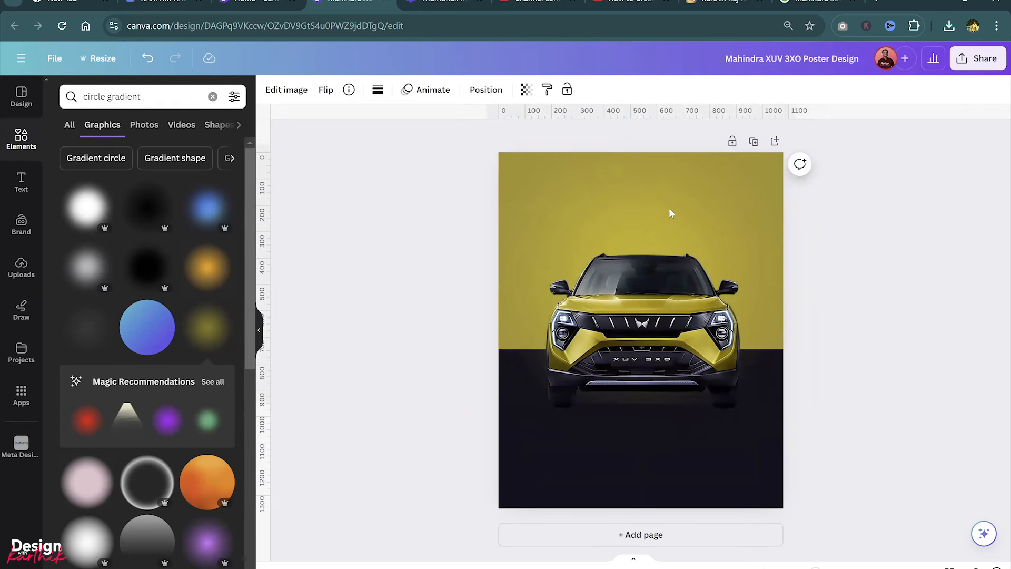
Search the element graphics for "light flare"
{"action": "left_click", "coordinate": [158, 95]}
{"action": "left_click_drag", "start_coordinate": [158, 96], "coordinate": [2, 78]}
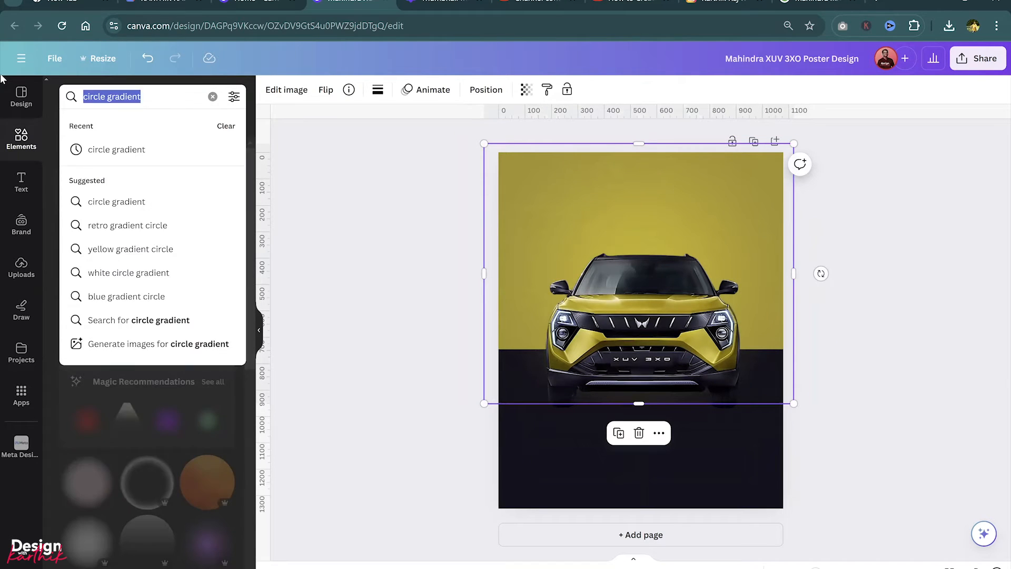
{"action": "type", "text": "lo"}
{"action": "key", "text": "BackSpace"}
{"action": "type", "text": "ight "}
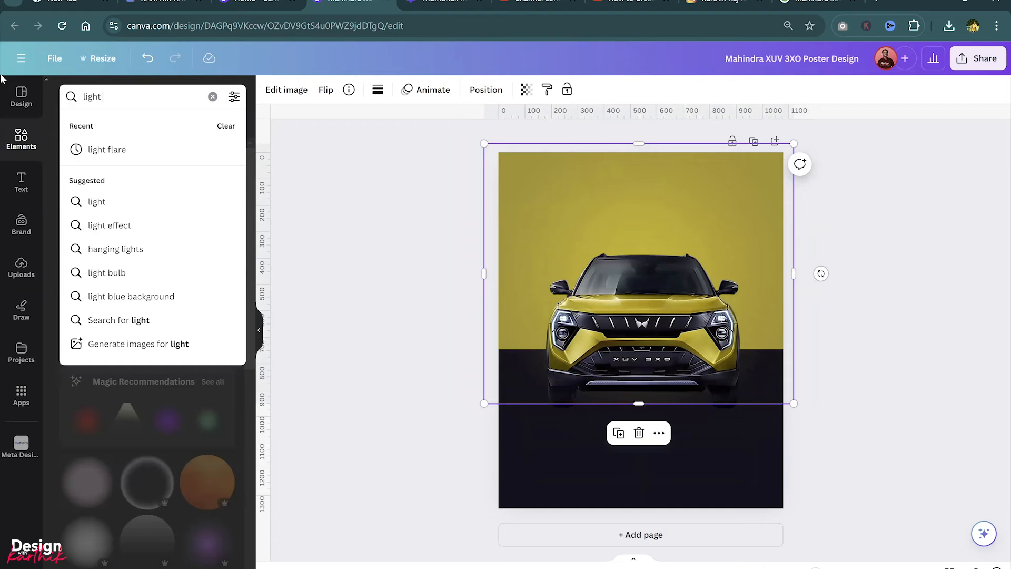
{"action": "type", "text": "flare"}
{"action": "key", "text": "Return"}
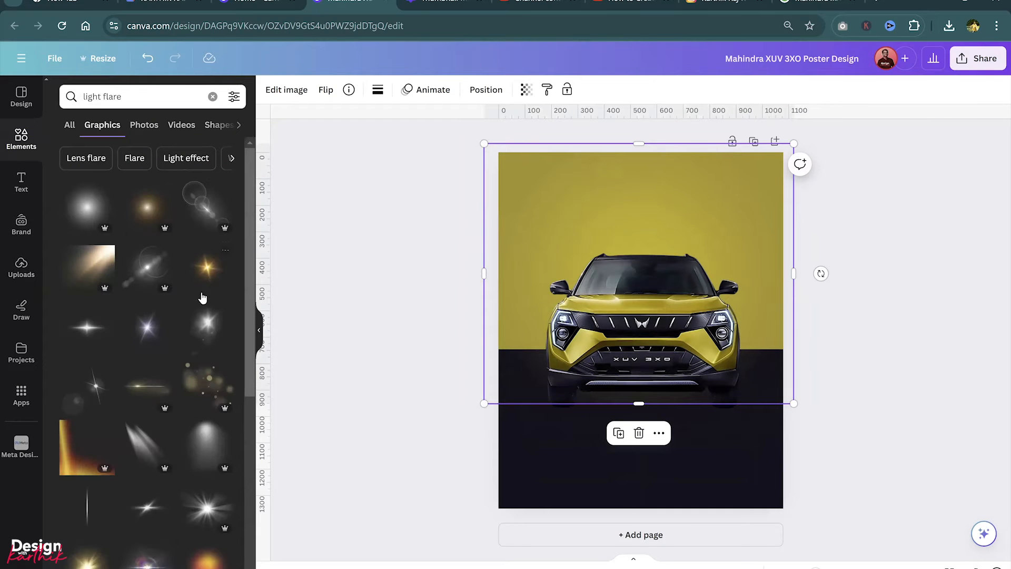
Try the warm corner light rays and the golden bokeh graphic over the yellow background, deleting each one
{"action": "left_click", "coordinate": [80, 266]}
{"action": "left_click_drag", "start_coordinate": [667, 284], "coordinate": [695, 167]}
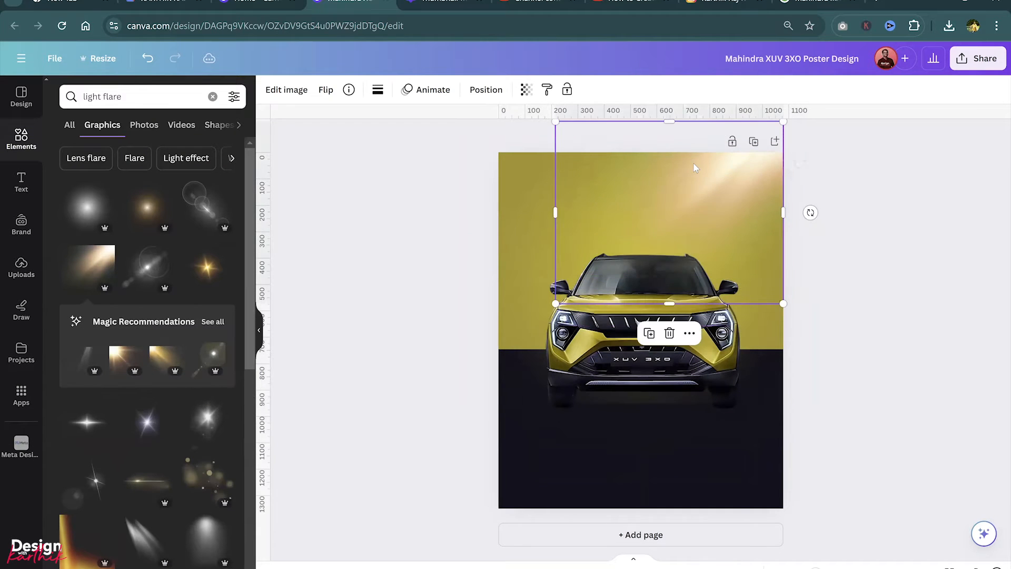
{"action": "key", "text": "Delete"}
{"action": "left_click", "coordinate": [200, 476]}
{"action": "left_click_drag", "start_coordinate": [659, 327], "coordinate": [580, 213]}
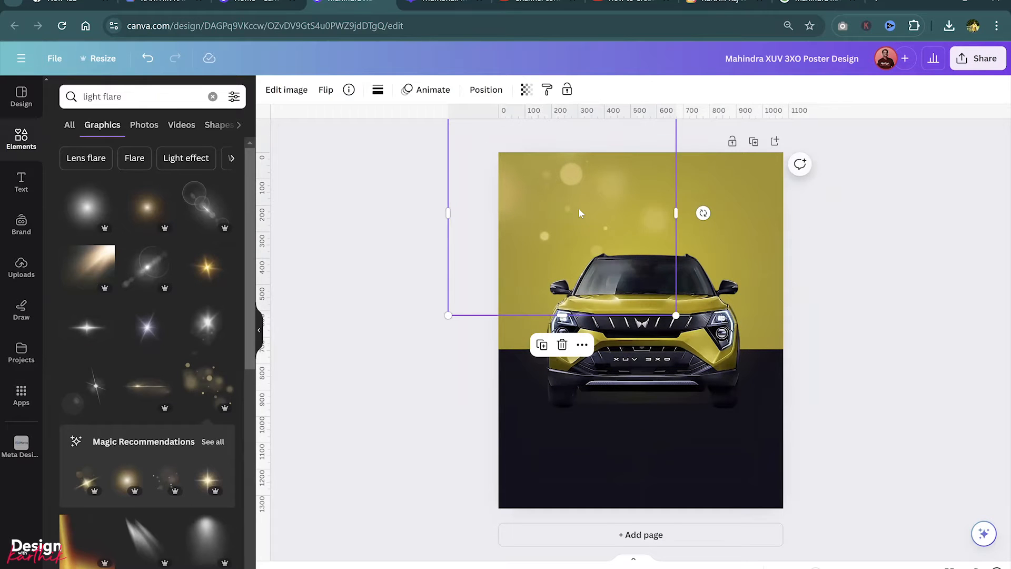
{"action": "key", "text": "Delete"}
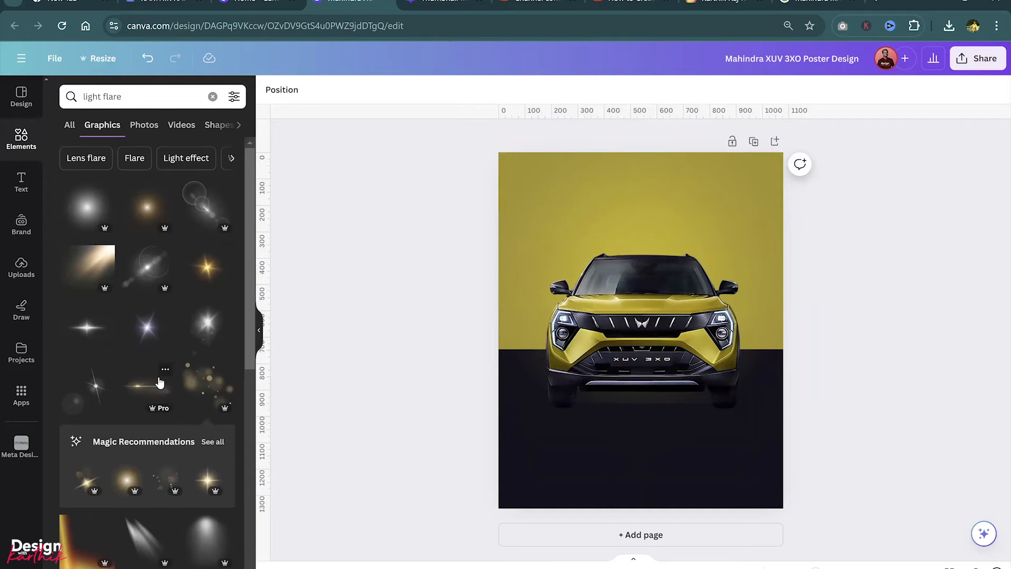
Add the golden horizontal light flare and position it on the car's yellow front edge just below the upper grille
{"action": "left_click", "coordinate": [160, 383]}
{"action": "mouse_move", "coordinate": [755, 267]}
{"action": "left_mouse_down"}
{"action": "mouse_move", "coordinate": [691, 302]}
{"action": "mouse_move", "coordinate": [646, 288]}
{"action": "mouse_move", "coordinate": [626, 315]}
{"action": "mouse_move", "coordinate": [662, 342]}
{"action": "left_mouse_up"}
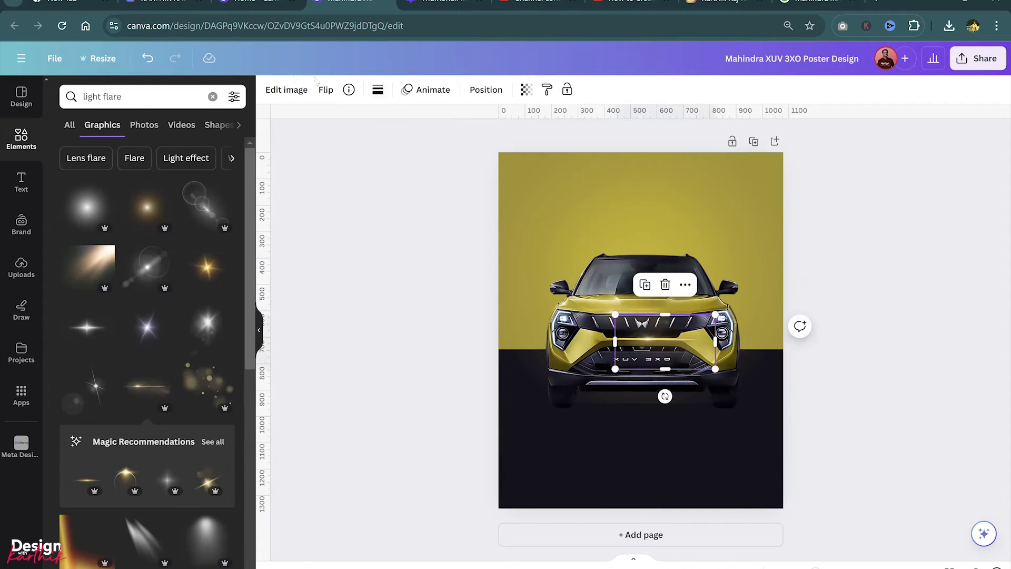
{"action": "left_click", "coordinate": [326, 90]}
{"action": "left_click_drag", "start_coordinate": [690, 342], "coordinate": [671, 343]}
{"action": "left_click", "coordinate": [943, 304]}
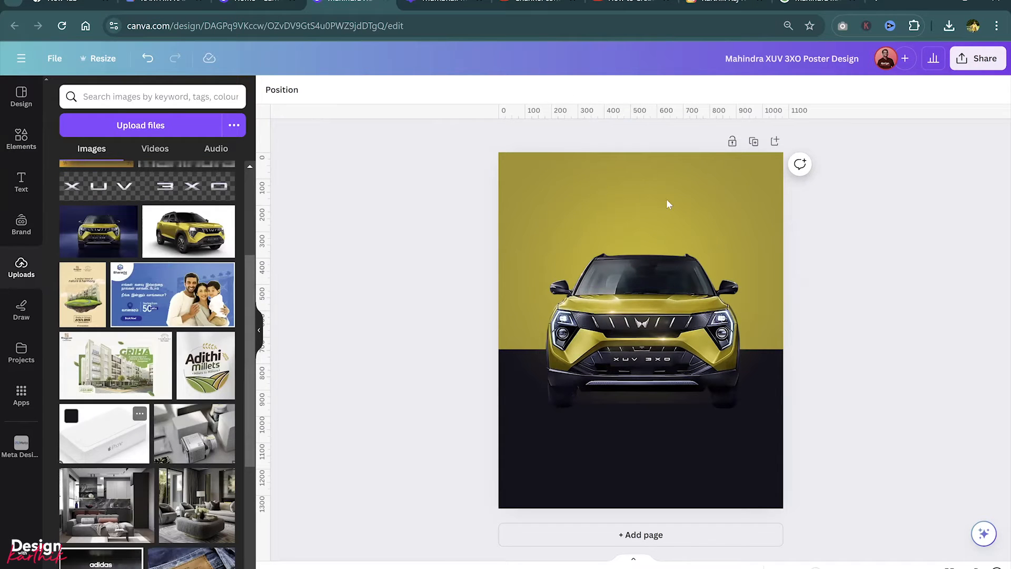
Place the uploaded XUV 3XO logo on the dark area, centred below the car, and nudge it into position
{"action": "left_click", "coordinate": [723, 319]}
{"action": "left_click", "coordinate": [662, 331]}
{"action": "left_click_drag", "start_coordinate": [662, 331], "coordinate": [662, 425]}
{"action": "key", "text": "shift+Right"}
{"action": "key", "text": "shift+Right"}
{"action": "key", "text": "shift+Down"}
{"action": "key", "text": "shift+Down"}
{"action": "key", "text": "shift+Down"}
{"action": "key", "text": "shift+Left"}
{"action": "key", "text": "shift+Up"}
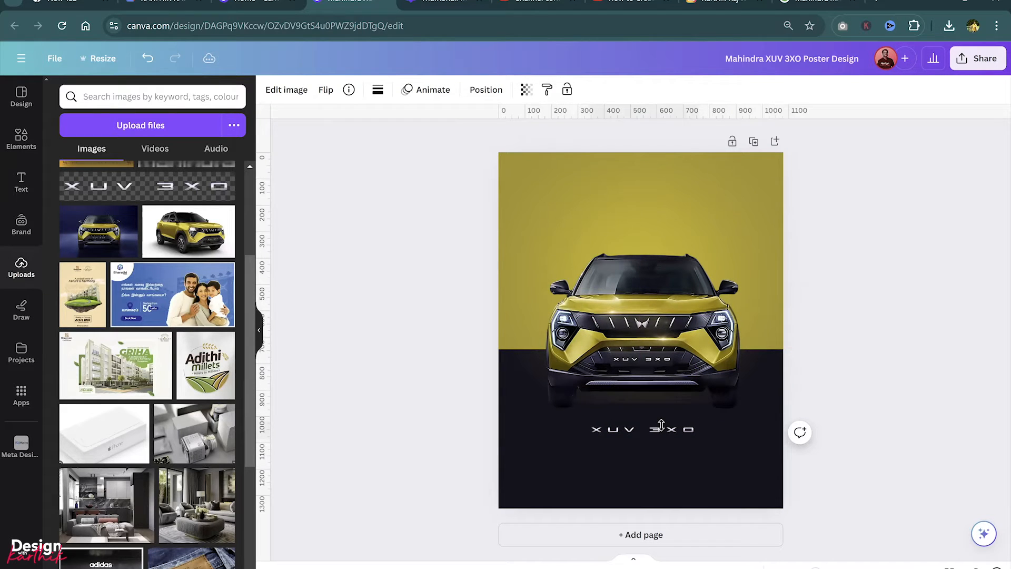
Add the text "EVERY DRIVE IS A", enlarge it to size 27.1 and centre it above the car
{"action": "key", "text": "Escape"}
{"action": "type", "text": "tEVERY DRIVE IS A"}
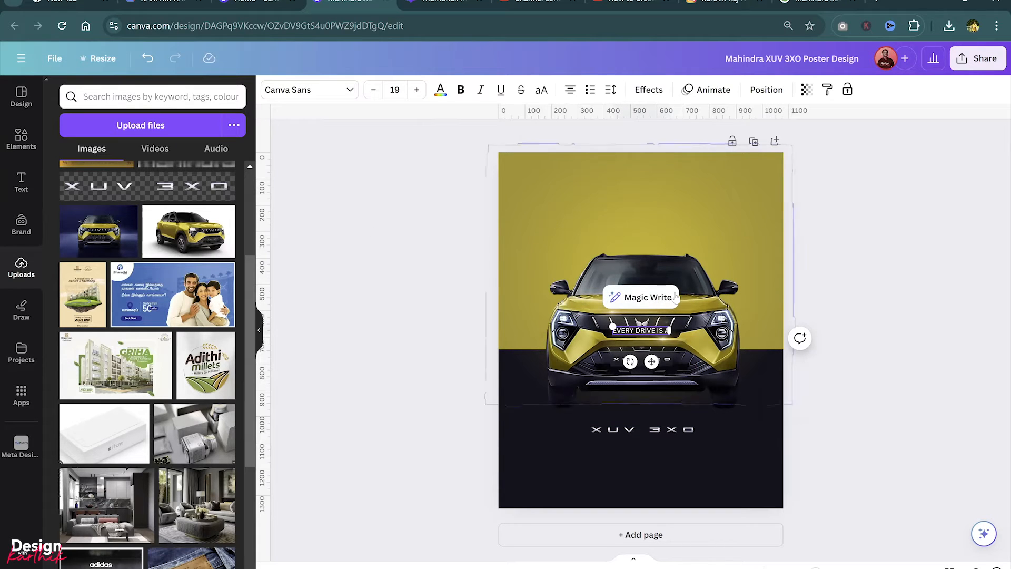
{"action": "left_click_drag", "start_coordinate": [613, 327], "coordinate": [601, 325]}
{"action": "left_click_drag", "start_coordinate": [652, 363], "coordinate": [656, 235]}
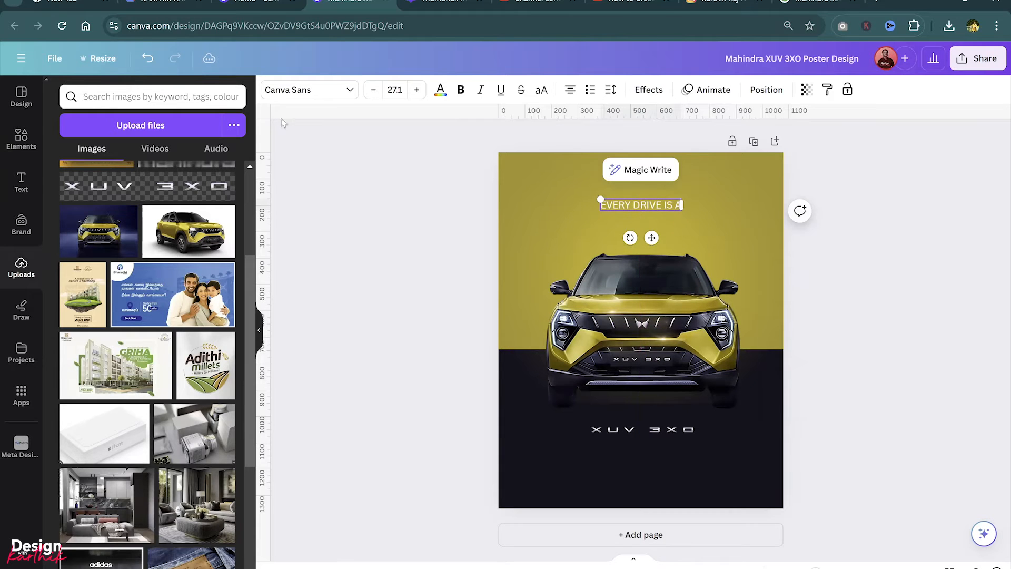
Set the "EVERY DRIVE IS A" text in the League Spartan font at size 19.1
{"action": "left_click", "coordinate": [308, 89]}
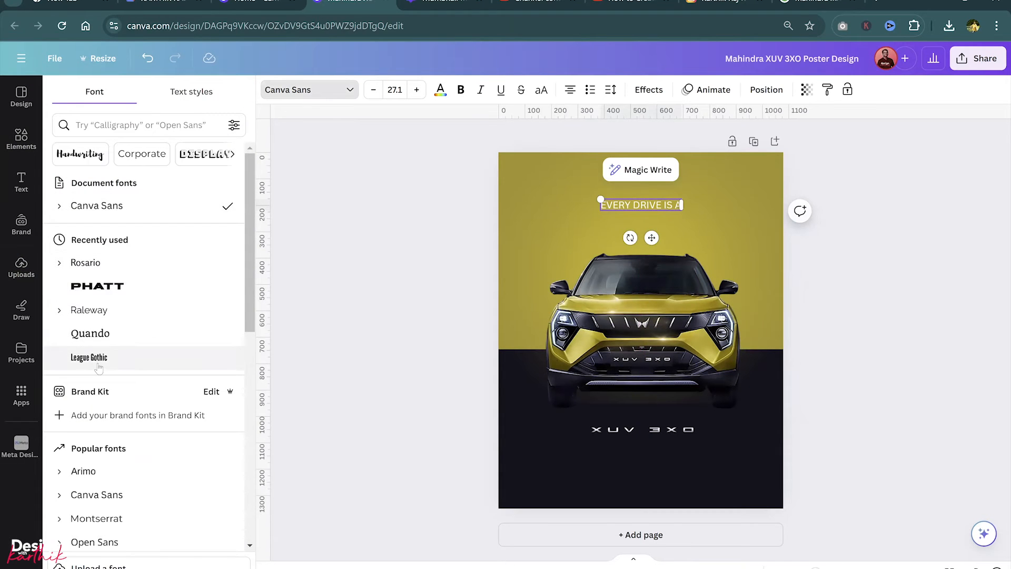
{"action": "scroll", "coordinate": [87, 474], "scroll_direction": "down", "scroll_amount": 3}
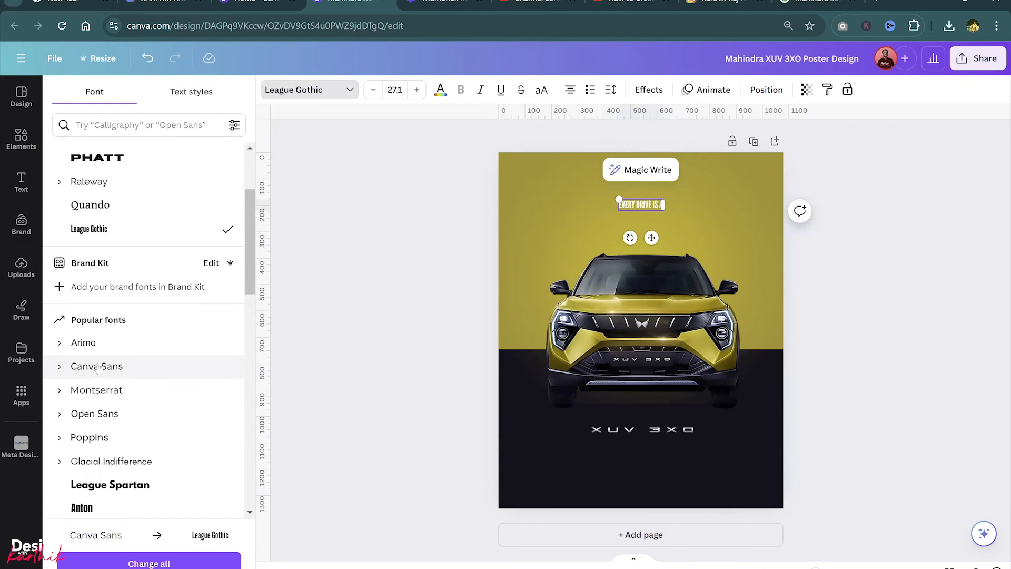
{"action": "left_click", "coordinate": [85, 486]}
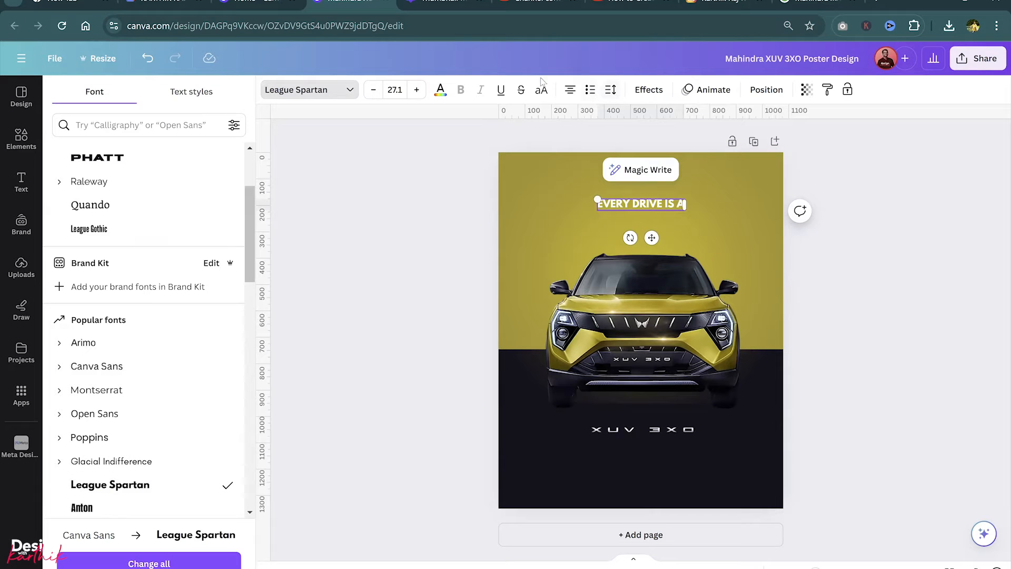
{"action": "left_click", "coordinate": [373, 90]}
{"action": "left_click", "coordinate": [373, 90]}
{"action": "left_click", "coordinate": [373, 90]}
{"action": "left_click", "coordinate": [374, 90]}
{"action": "left_click", "coordinate": [373, 90]}
{"action": "left_click", "coordinate": [373, 90]}
{"action": "left_click", "coordinate": [373, 90]}
{"action": "left_click", "coordinate": [373, 90]}
Widen the letter spacing of the "EVERY DRIVE IS A" line to about 286
{"action": "left_click", "coordinate": [442, 92]}
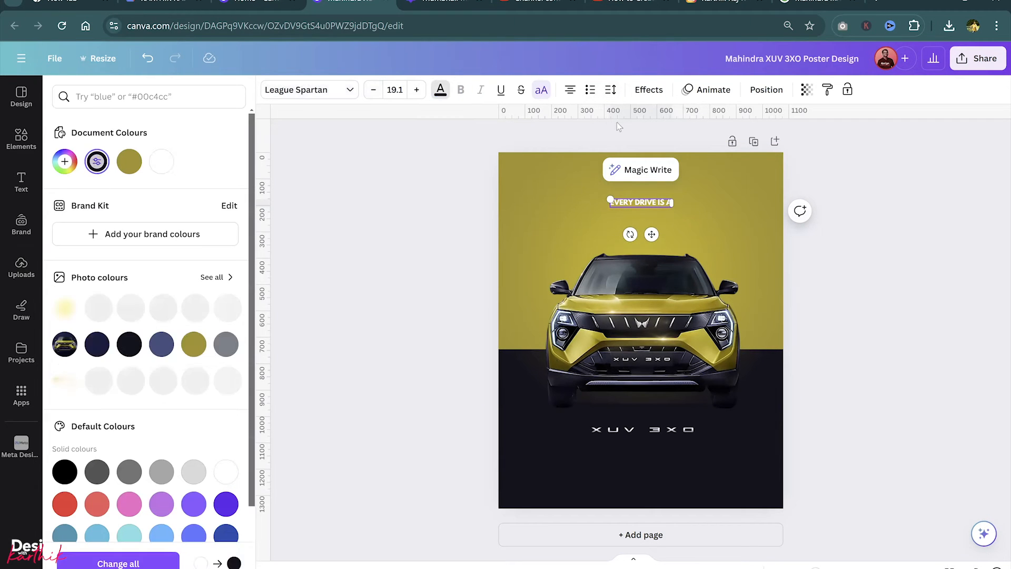
{"action": "left_click", "coordinate": [611, 89]}
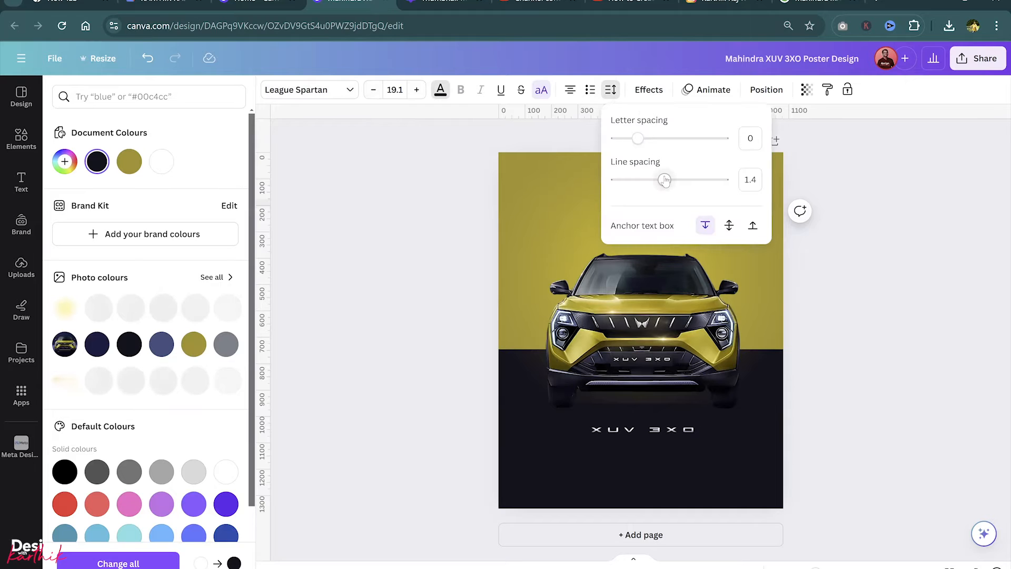
{"action": "left_click_drag", "start_coordinate": [638, 138], "coordinate": [666, 138]}
{"action": "left_click", "coordinate": [666, 212]}
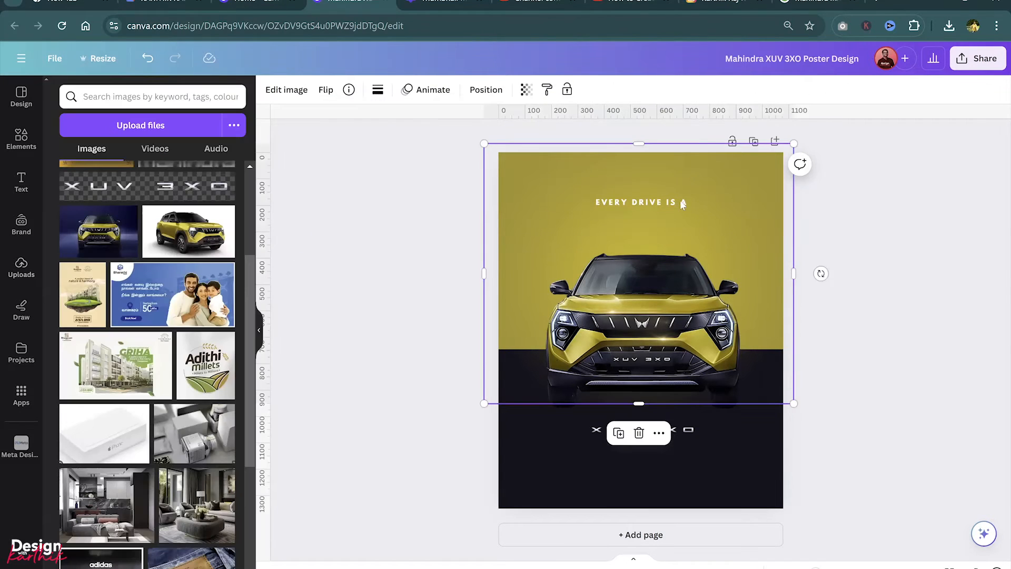
Duplicate the "EVERY DRIVE IS A" line and change the copy's wording to "STATEMENT"
{"action": "left_click", "coordinate": [665, 206]}
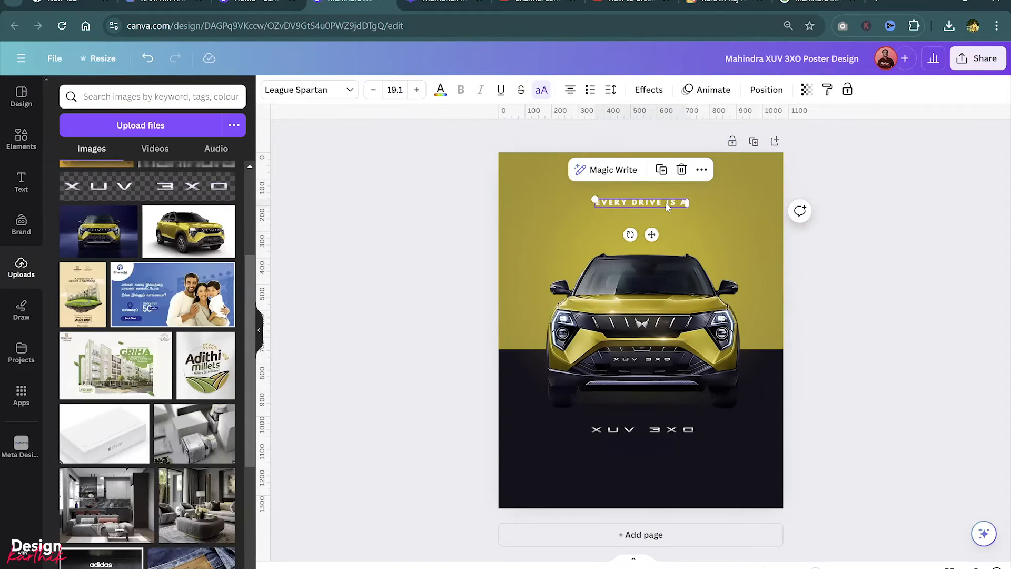
{"action": "key", "text": "ctrl+d"}
{"action": "double_click", "coordinate": [666, 212]}
{"action": "type", "text": "STATEMENT"}
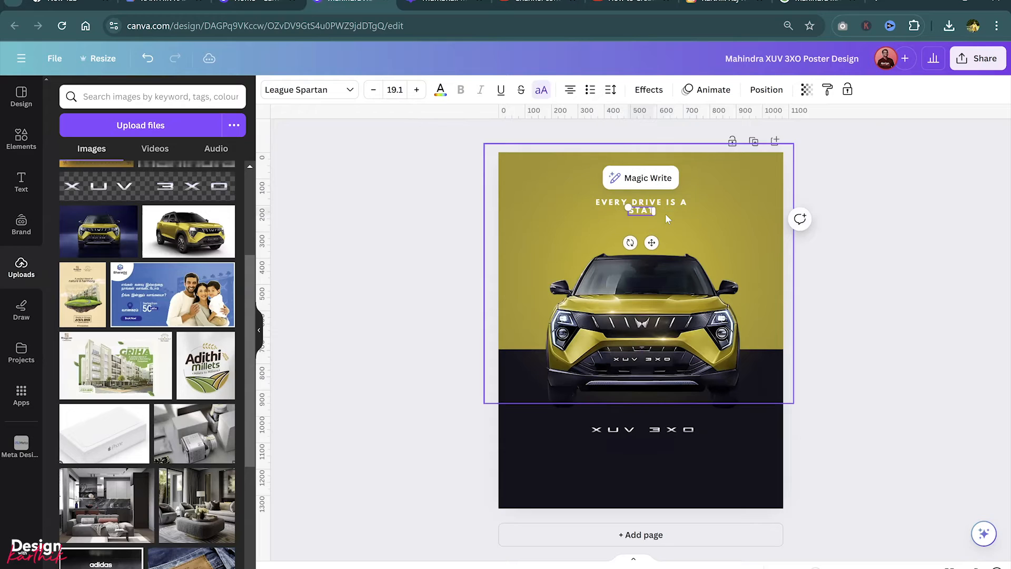
Tighten the letter spacing of "STATEMENT" and enlarge it to size 65.4 directly below the small line
{"action": "left_click", "coordinate": [611, 91]}
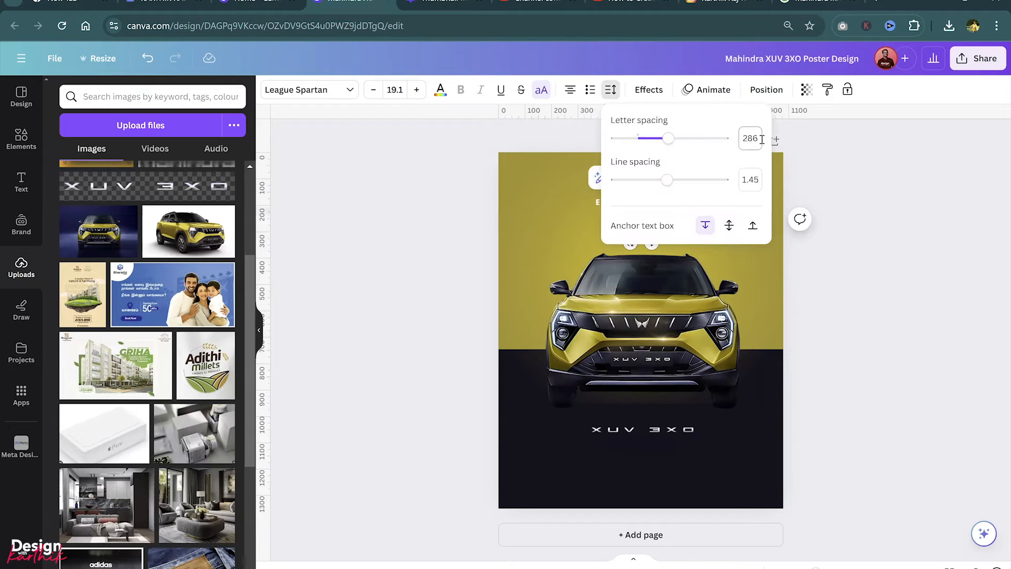
{"action": "double_click", "coordinate": [635, 210]}
{"action": "left_click_drag", "start_coordinate": [619, 207], "coordinate": [606, 231]}
{"action": "left_click", "coordinate": [869, 262]}
Select both headline lines and nudge them down together, closer to the car's roof
{"action": "left_click", "coordinate": [596, 220]}
{"action": "left_click", "coordinate": [643, 203], "text": "shift"}
{"action": "key", "text": "shift+Down"}
{"action": "key", "text": "shift+Down"}
{"action": "key", "text": "shift+Down"}
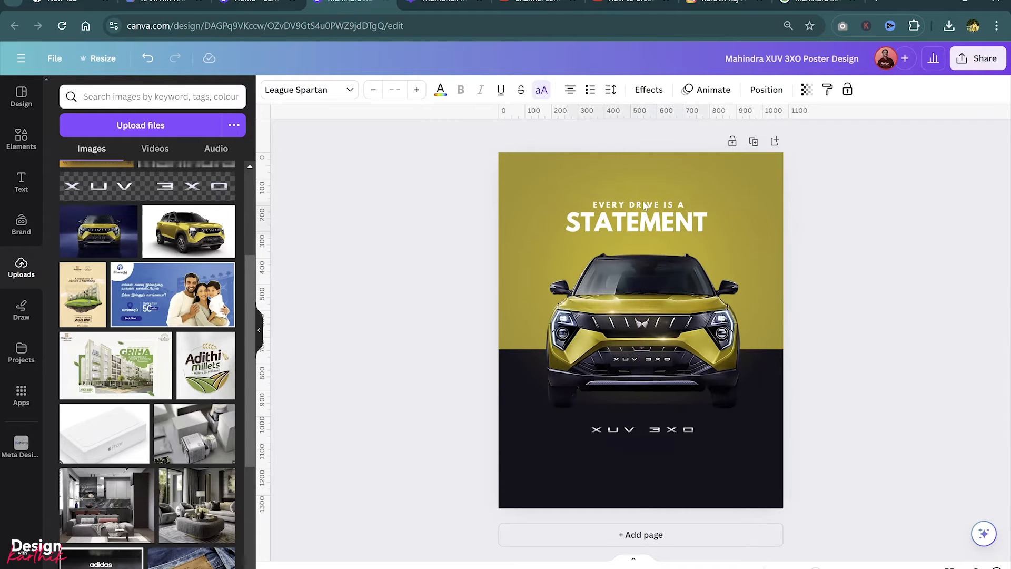
{"action": "key", "text": "shift+Up"}
{"action": "left_click", "coordinate": [873, 283]}
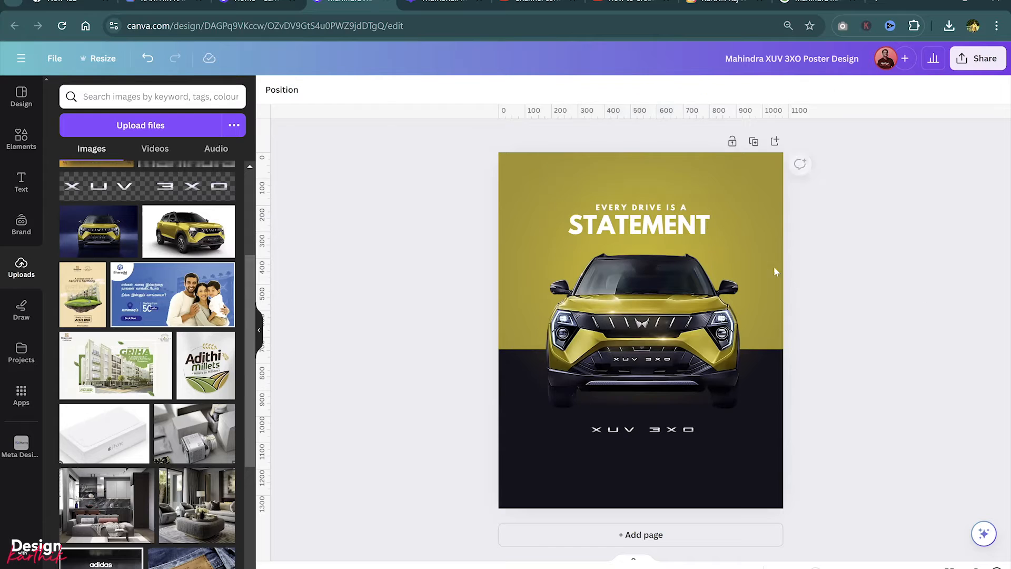
Change the font of "STATEMENT" to Bebas Neue, chosen from the Modern font category
{"action": "left_click", "coordinate": [691, 230]}
{"action": "left_click", "coordinate": [298, 90]}
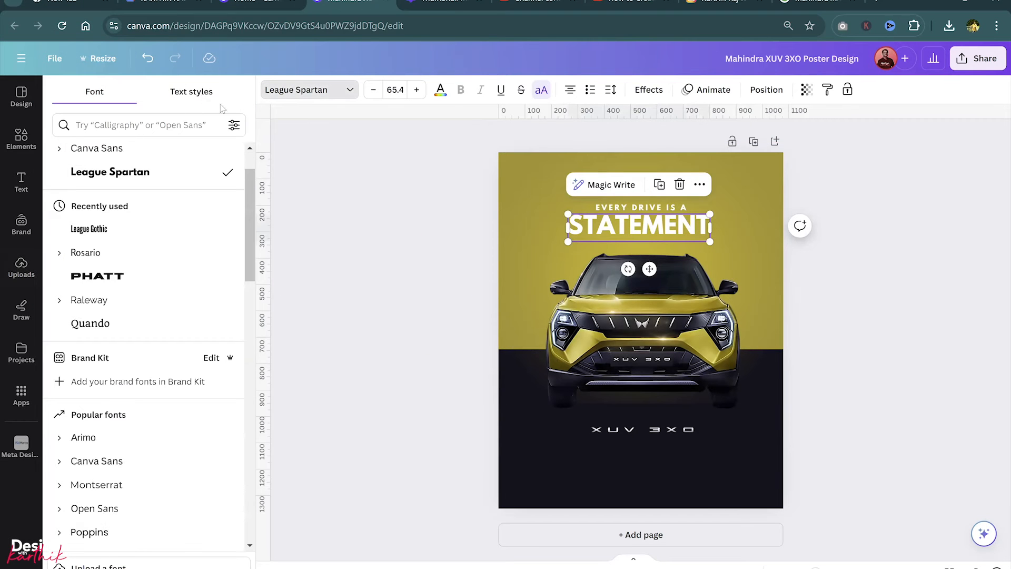
{"action": "left_click", "coordinate": [234, 124]}
{"action": "left_click", "coordinate": [167, 125]}
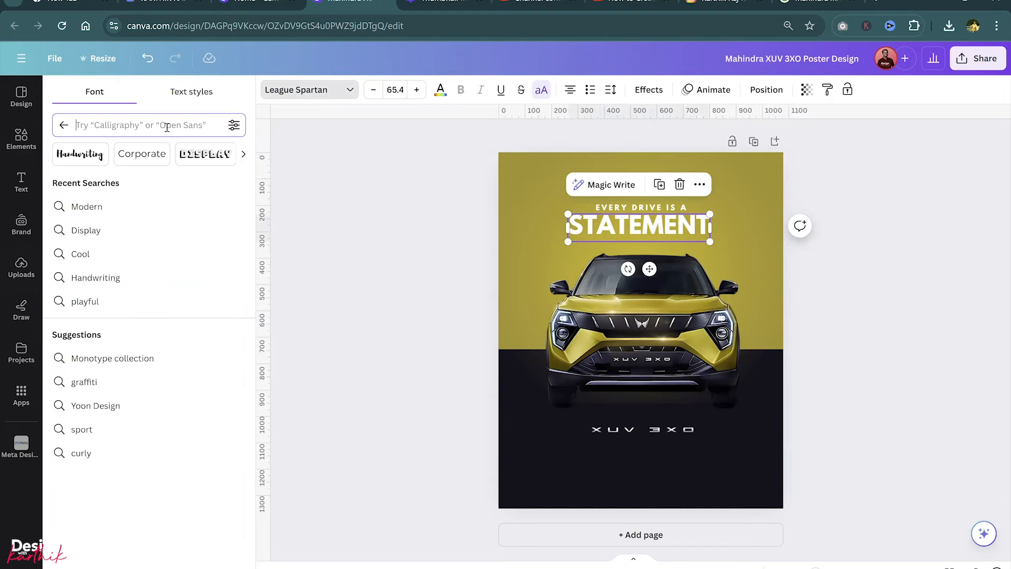
{"action": "scroll", "coordinate": [169, 158], "scroll_direction": "right", "scroll_amount": 1}
{"action": "scroll", "coordinate": [169, 158], "scroll_direction": "left", "scroll_amount": 3}
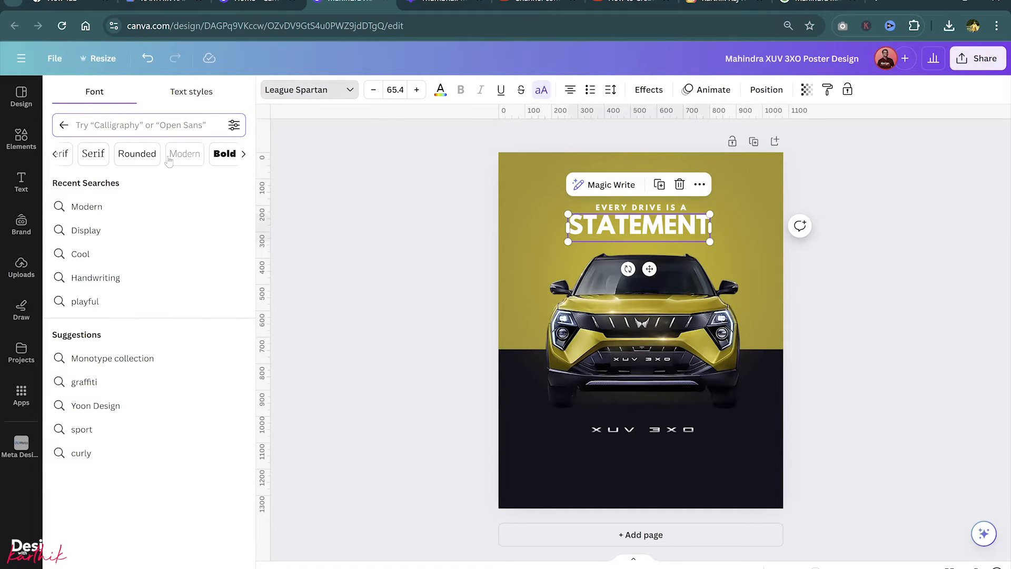
{"action": "left_click", "coordinate": [170, 153]}
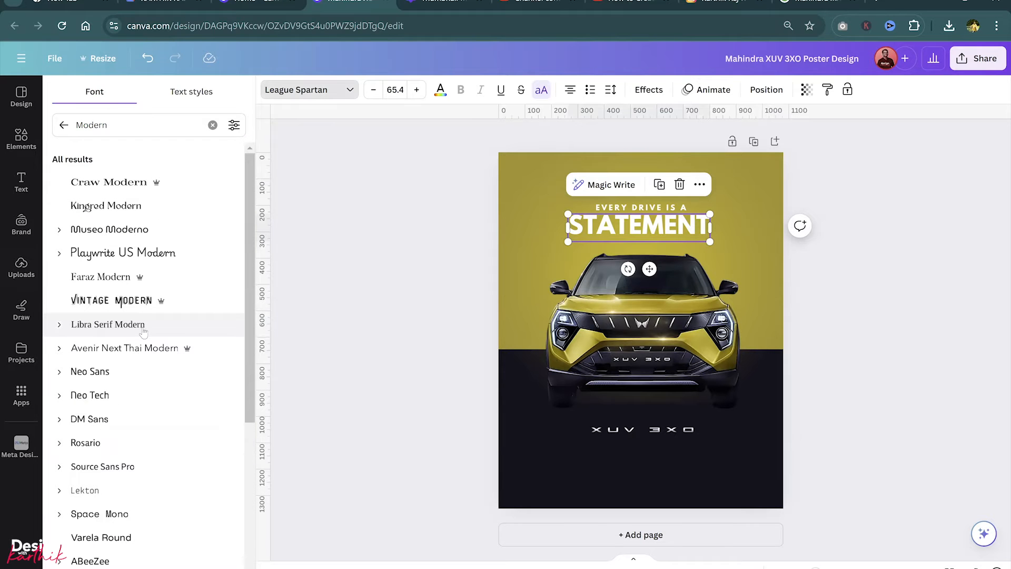
{"action": "scroll", "coordinate": [144, 331], "scroll_direction": "down", "scroll_amount": 10}
{"action": "scroll", "coordinate": [143, 332], "scroll_direction": "down", "scroll_amount": 3}
{"action": "scroll", "coordinate": [143, 332], "scroll_direction": "down", "scroll_amount": 5}
{"action": "left_click", "coordinate": [105, 251]}
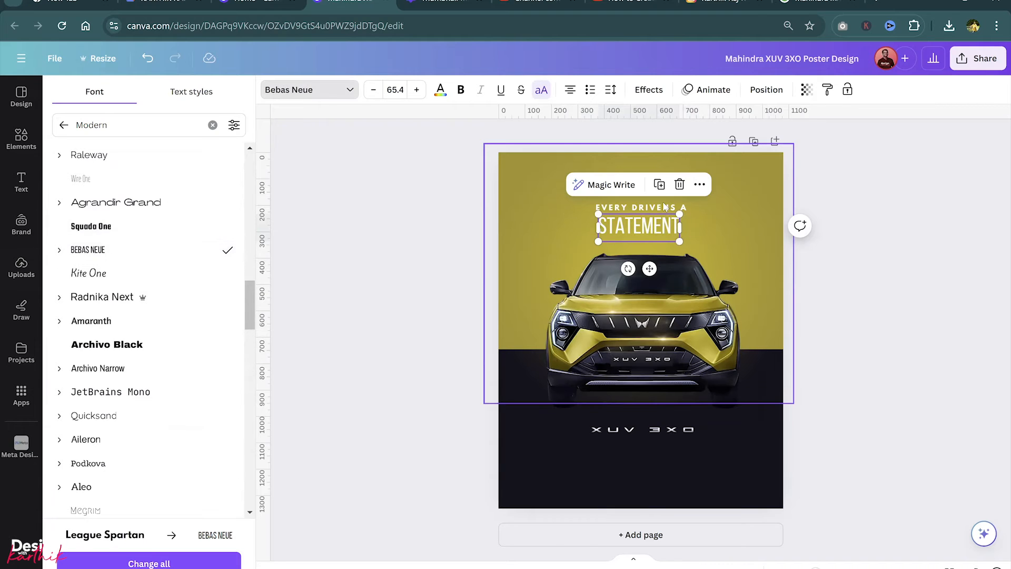
Set "EVERY DRIVE IS A" in Bebas Neue and move it down right above "STATEMENT"
{"action": "left_click", "coordinate": [649, 208]}
{"action": "left_click", "coordinate": [304, 91]}
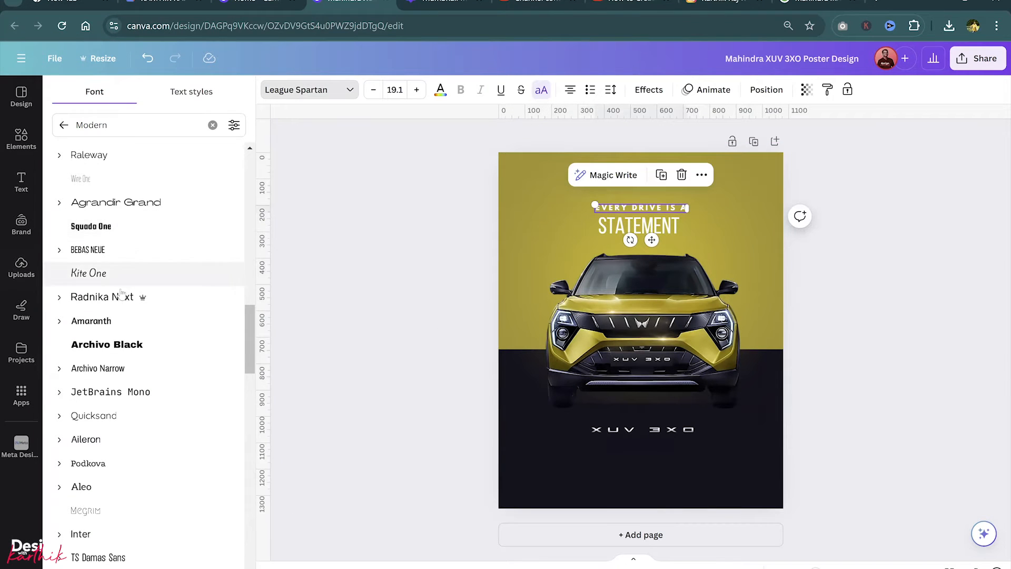
{"action": "left_click", "coordinate": [100, 250]}
{"action": "left_click_drag", "start_coordinate": [654, 210], "coordinate": [651, 215]}
{"action": "left_click", "coordinate": [831, 242]}
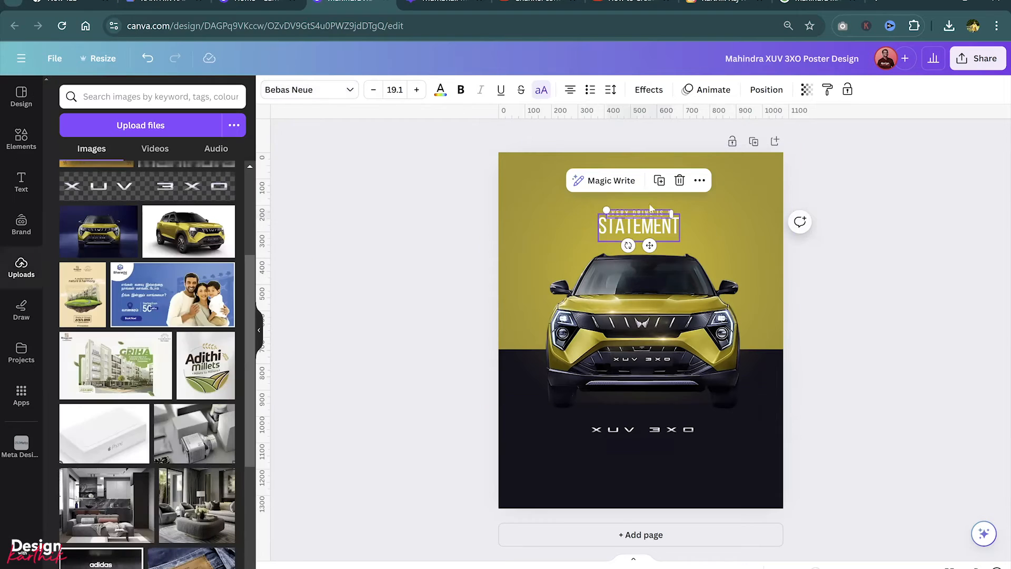
Select both headline lines and move them together slightly down, centred horizontally on the poster
{"action": "left_click", "coordinate": [725, 205]}
{"action": "left_click", "coordinate": [652, 232]}
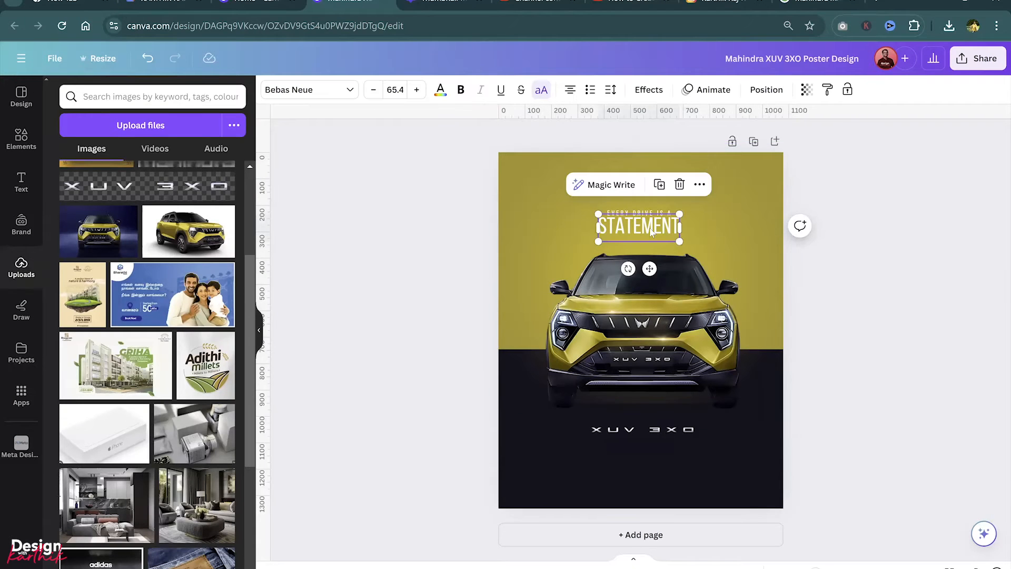
{"action": "key", "text": "Escape"}
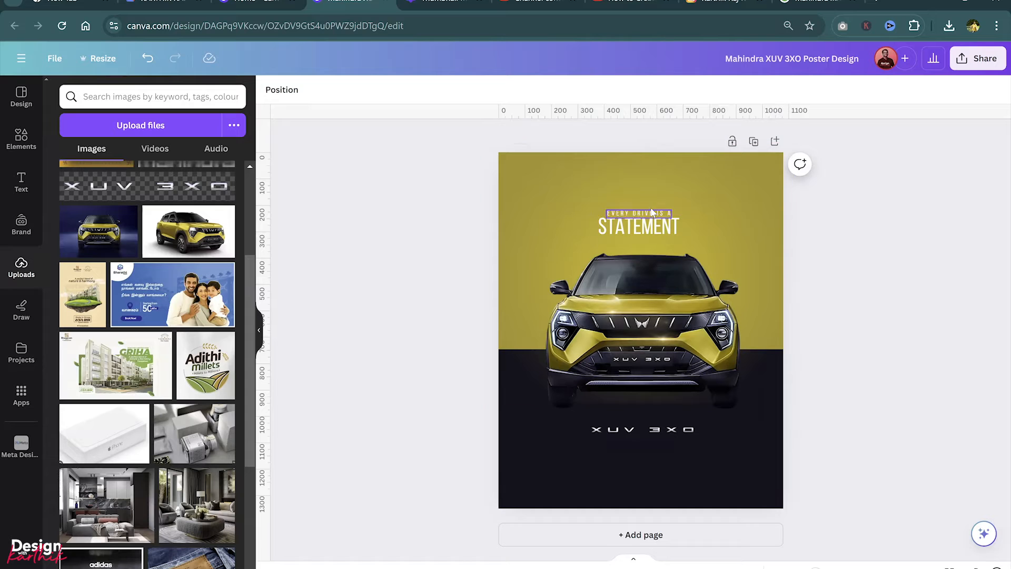
{"action": "left_click", "coordinate": [652, 213]}
{"action": "key", "text": "Escape"}
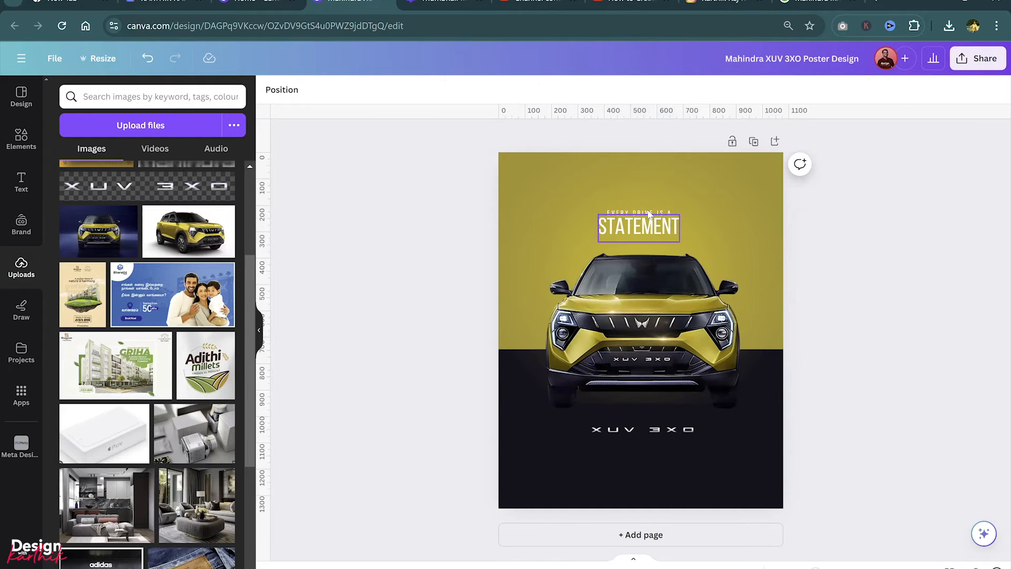
{"action": "left_click", "coordinate": [656, 212]}
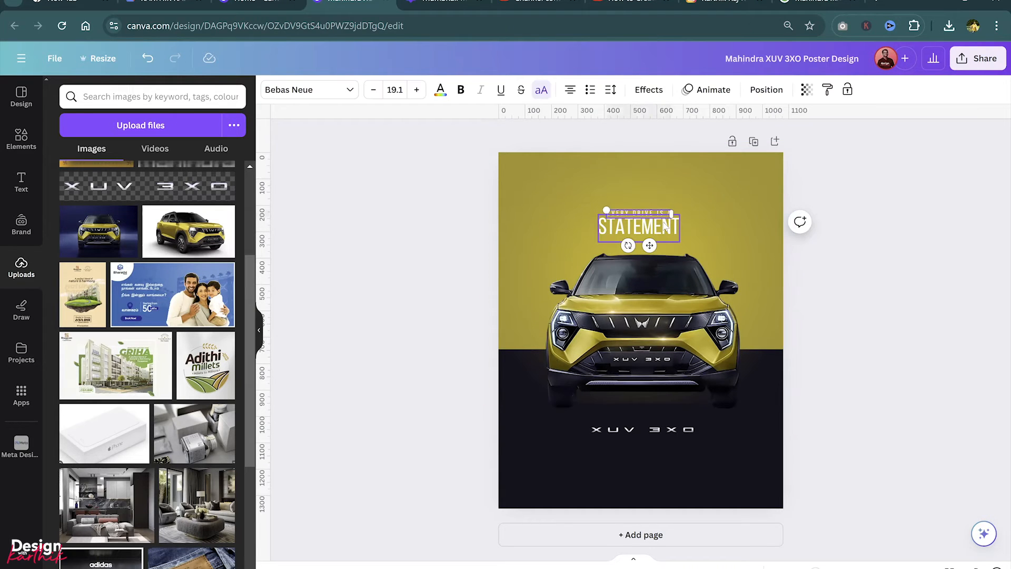
{"action": "left_click_drag", "start_coordinate": [665, 225], "coordinate": [664, 225]}
Add the uploaded Mahindra logo, scale it down and place it in the poster's upper-right corner
{"action": "scroll", "coordinate": [126, 245], "scroll_direction": "up", "scroll_amount": 3}
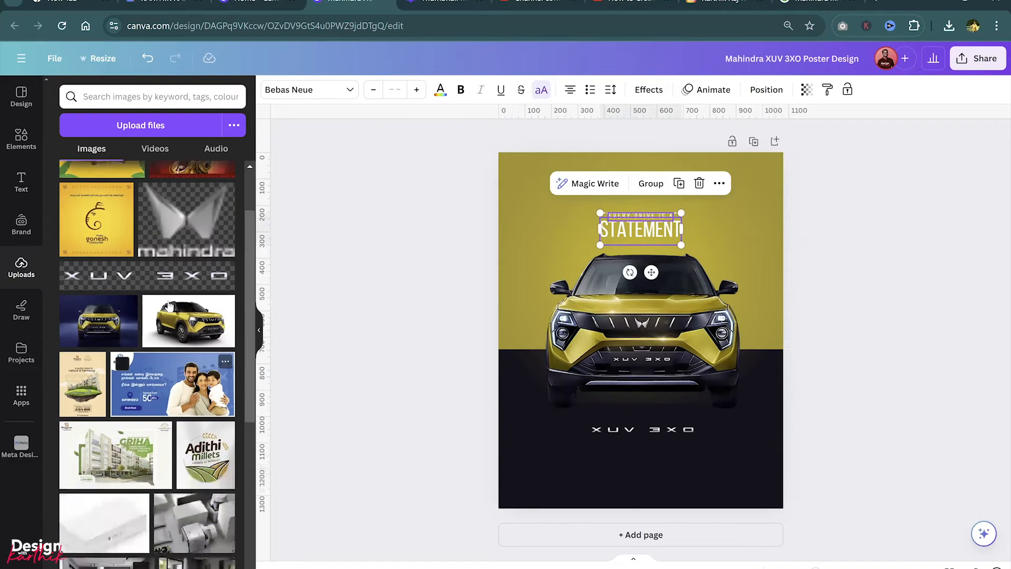
{"action": "left_click", "coordinate": [186, 273]}
{"action": "left_click_drag", "start_coordinate": [701, 284], "coordinate": [769, 170]}
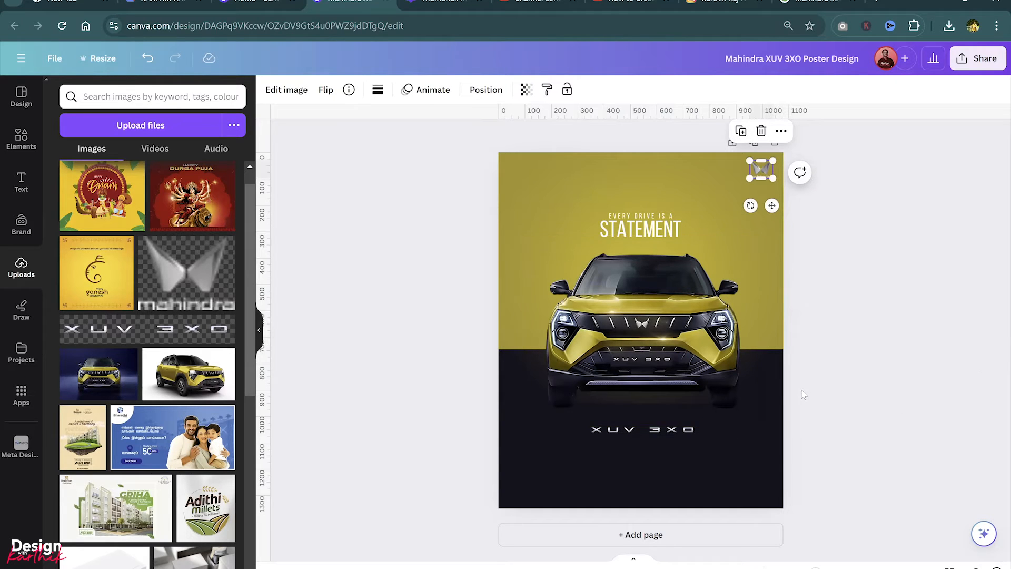
Add a new text box reading "XUV 3XO" on the yellow background and enlarge it to size 157
{"action": "key", "text": "t"}
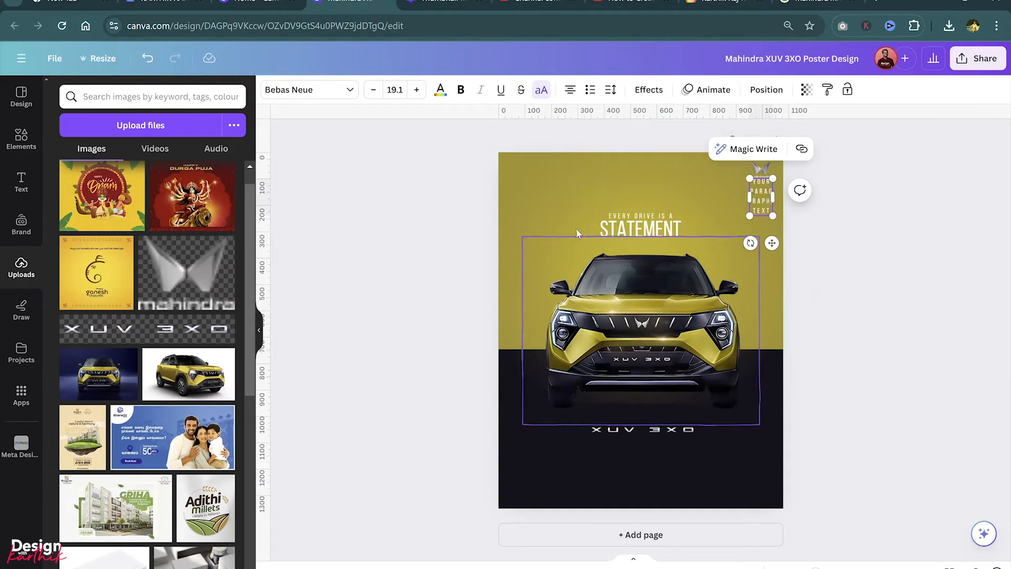
{"action": "left_click_drag", "start_coordinate": [762, 196], "coordinate": [542, 212]}
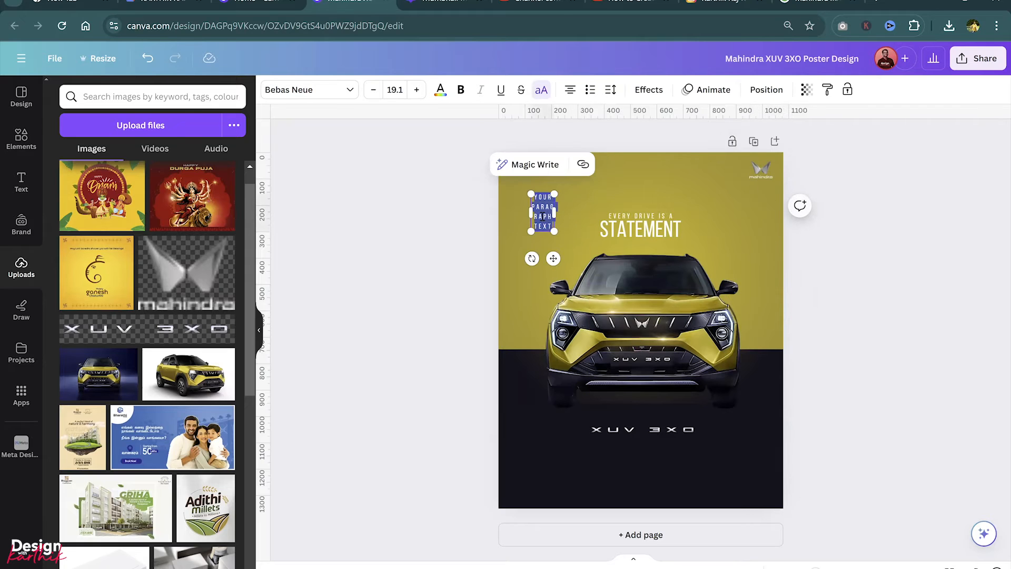
{"action": "type", "text": "XUV3XO"}
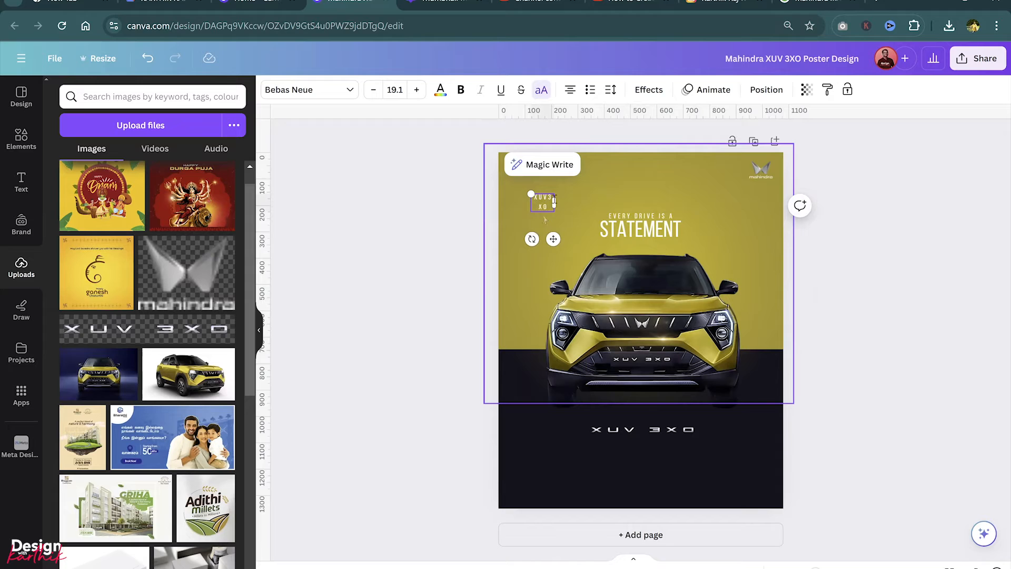
{"action": "left_click_drag", "start_coordinate": [554, 202], "coordinate": [393, 165]}
Set the large "XUV 3XO" text's letter spacing to 0, move it over the car and narrow its box to fit
{"action": "left_click", "coordinate": [609, 90]}
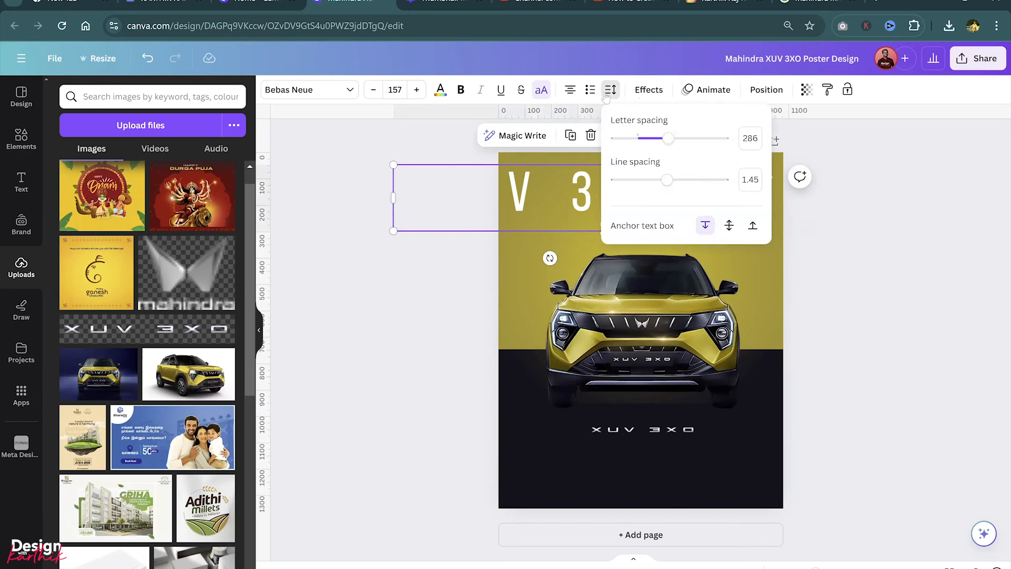
{"action": "type", "text": "0"}
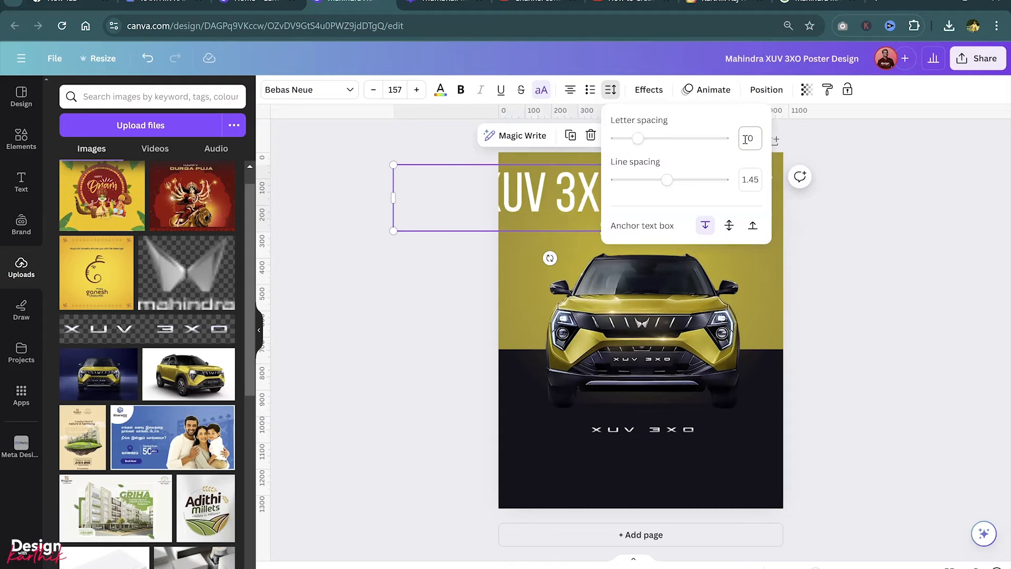
{"action": "left_click", "coordinate": [930, 312]}
{"action": "left_click", "coordinate": [913, 254]}
{"action": "left_click", "coordinate": [601, 193]}
{"action": "left_click_drag", "start_coordinate": [601, 193], "coordinate": [688, 276]}
{"action": "left_click_drag", "start_coordinate": [753, 281], "coordinate": [713, 281]}
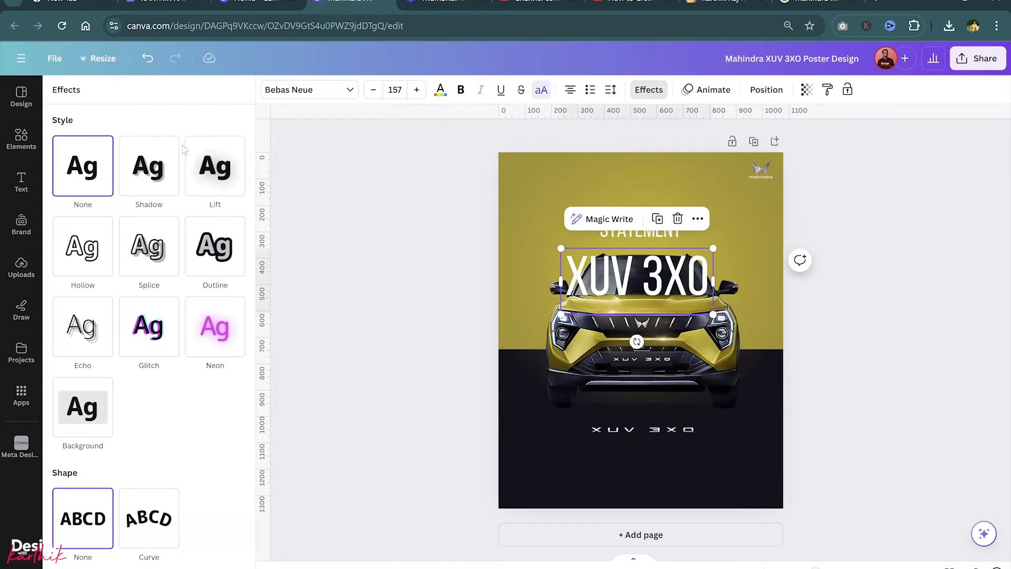
Apply the Hollow effect to the large "XUV 3XO" text with a thickness of 10
{"action": "left_click", "coordinate": [85, 251]}
{"action": "left_click", "coordinate": [224, 320]}
{"action": "type", "text": "10"}
{"action": "key", "text": "Return"}
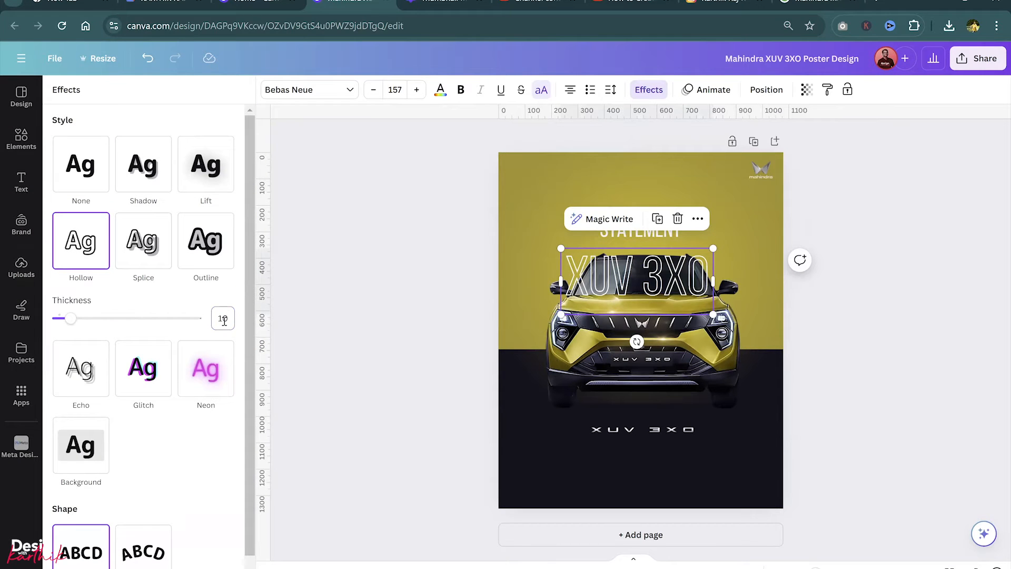
Enlarge the hollow "XUV 3XO" text to size 346, spanning beyond the poster's width, and send it behind the car
{"action": "left_click_drag", "start_coordinate": [712, 247], "coordinate": [805, 209]}
{"action": "left_click_drag", "start_coordinate": [768, 274], "coordinate": [772, 316]}
{"action": "key", "text": "ctrl+["}
Recolour the hollow "XUV 3XO" text with the near-black document colour
{"action": "left_click", "coordinate": [440, 90]}
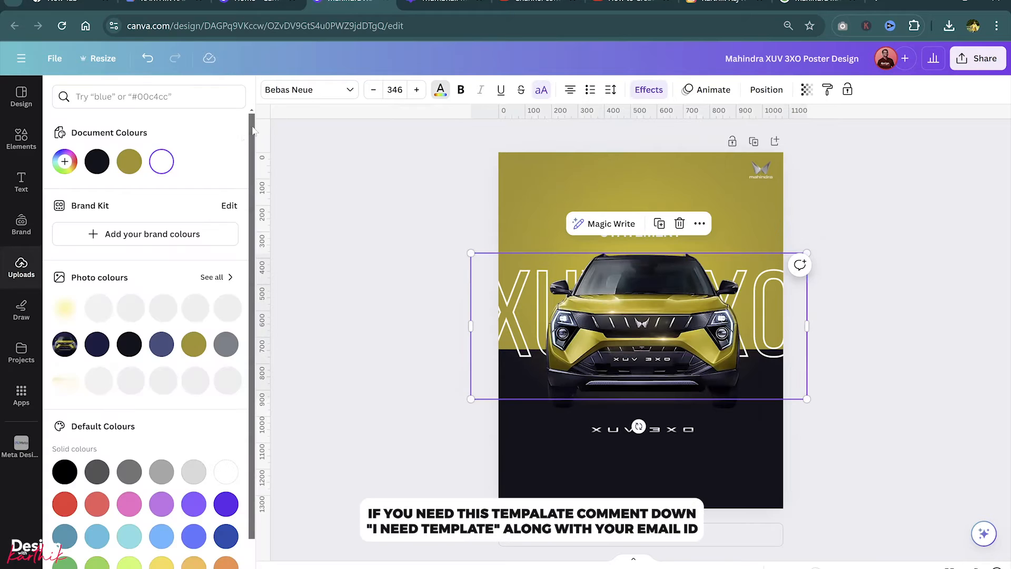
{"action": "left_click", "coordinate": [101, 167]}
{"action": "left_click", "coordinate": [918, 242]}
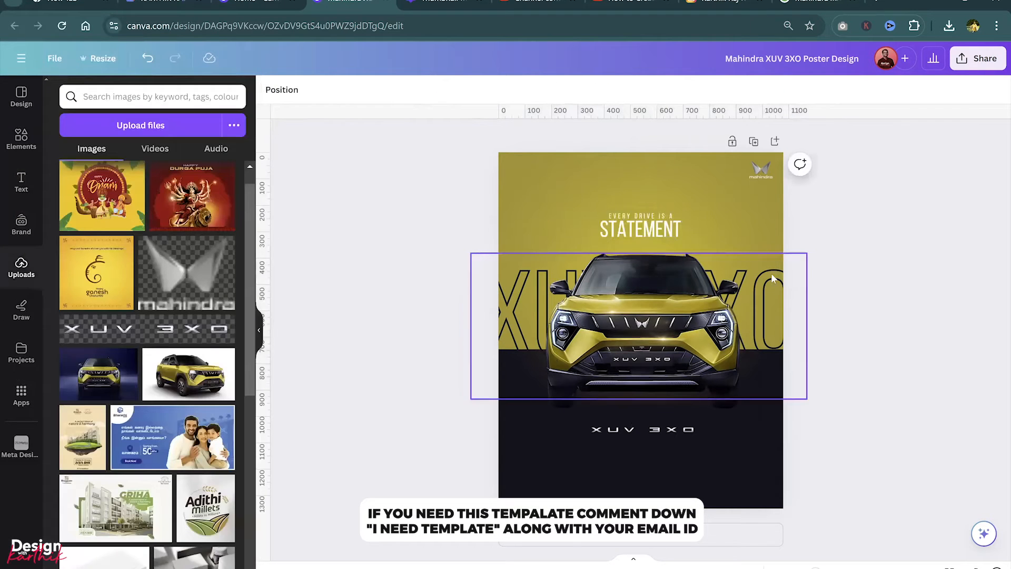
Place a duplicate of the hollow "XUV 3XO" text above the original, behind the headline, and select the lower one
{"action": "left_click_drag", "start_coordinate": [778, 295], "coordinate": [769, 204]}
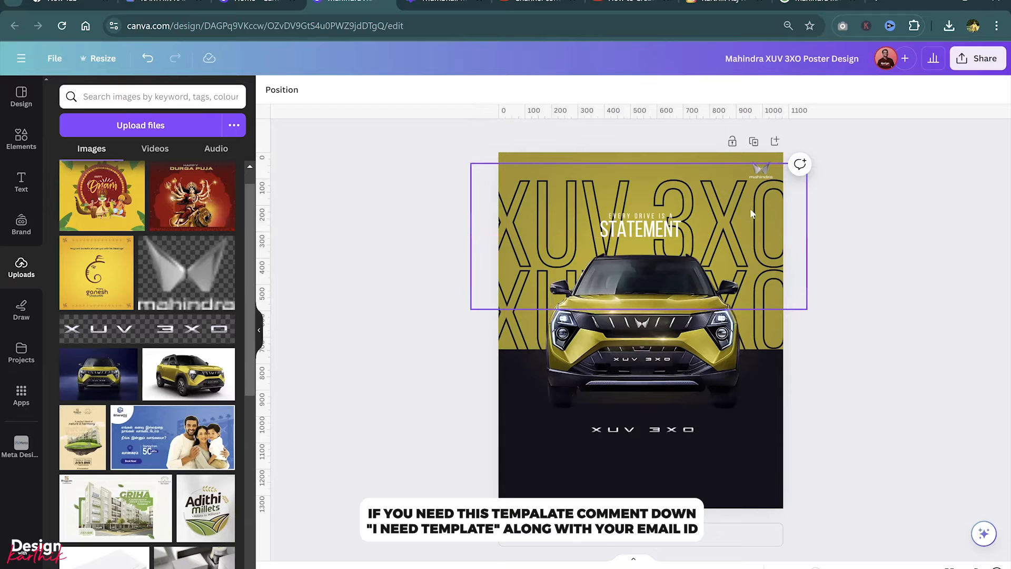
{"action": "left_click", "coordinate": [773, 343]}
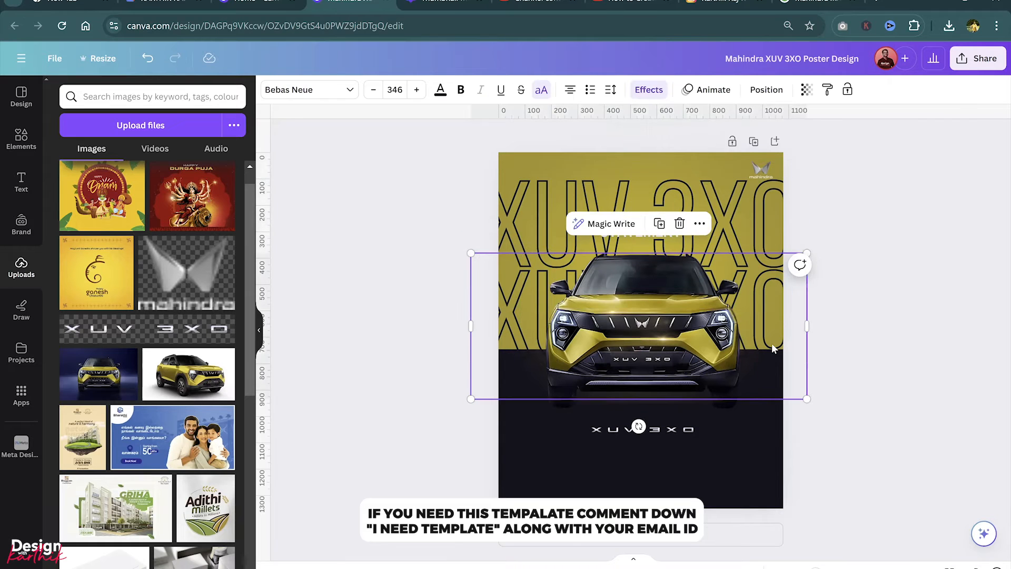
Shrink both hollow "XUV 3XO" texts together to size 237, keeping them inside the olive background behind the headline and car
{"action": "left_click", "coordinate": [750, 214], "text": "shift"}
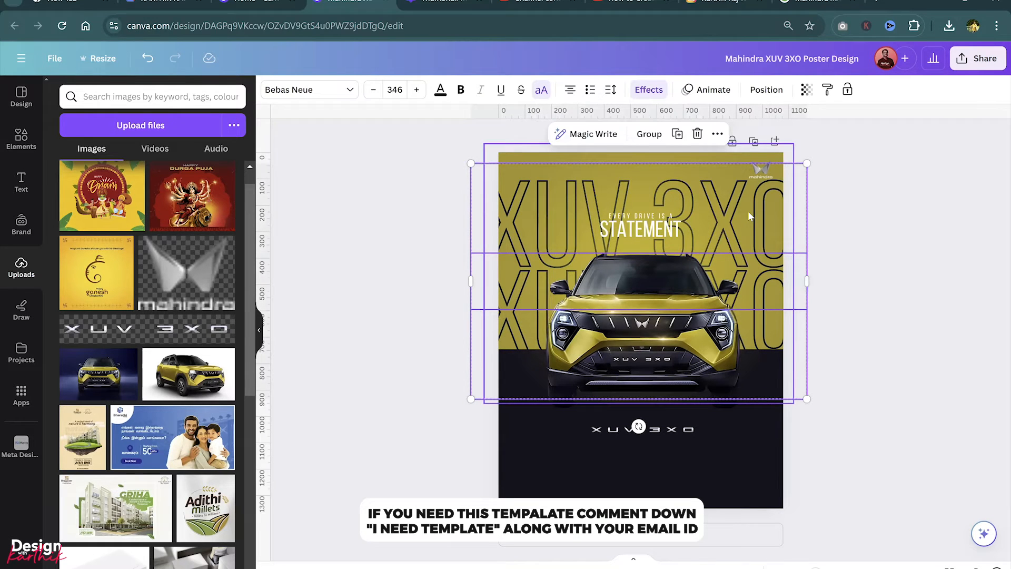
{"action": "mouse_move", "coordinate": [747, 238]}
{"action": "left_mouse_down"}
{"action": "mouse_move", "coordinate": [745, 194]}
{"action": "mouse_move", "coordinate": [744, 221]}
{"action": "left_mouse_up"}
{"action": "left_click_drag", "start_coordinate": [808, 143], "coordinate": [773, 187]}
Recolour both hollow "XUV 3XO" texts with the darker olive shade #948228
{"action": "left_click", "coordinate": [440, 90]}
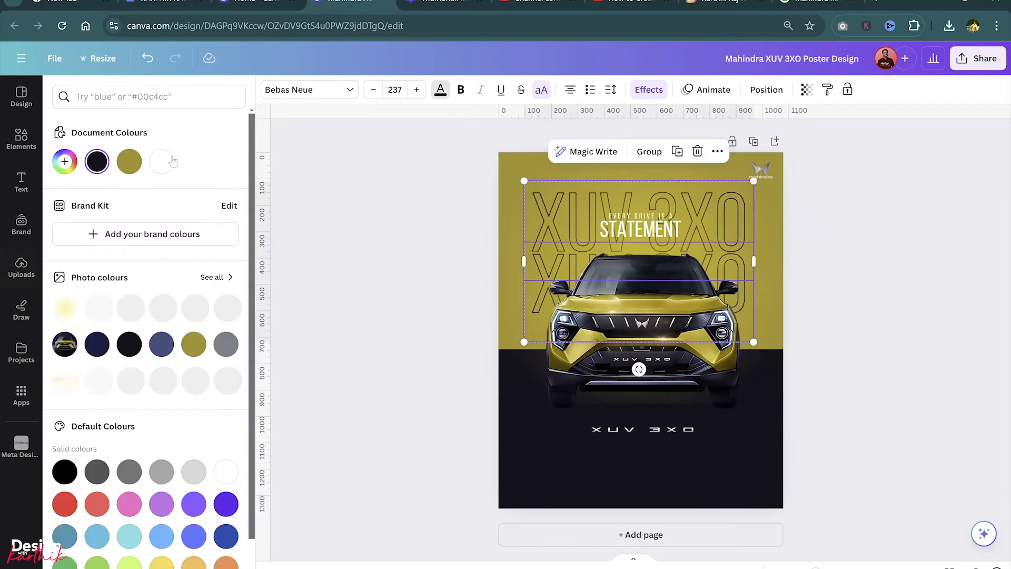
{"action": "left_click", "coordinate": [133, 165]}
{"action": "left_click", "coordinate": [131, 162]}
{"action": "left_click_drag", "start_coordinate": [176, 220], "coordinate": [187, 222]}
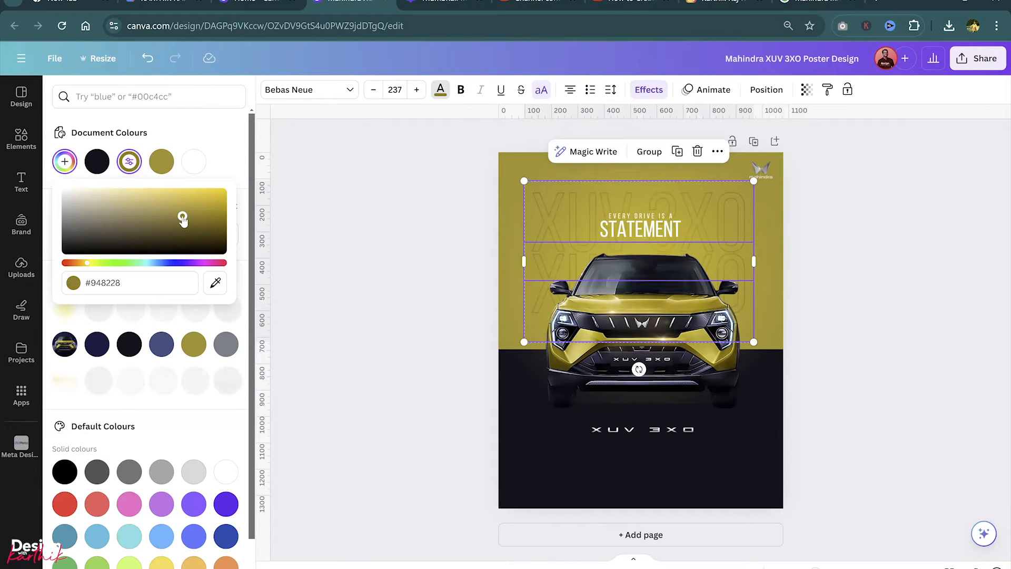
Adjust the transparency of the two hollow "XUV 3XO" texts so they fade into the olive background, and deselect them
{"action": "left_click", "coordinate": [806, 89]}
{"action": "left_click_drag", "start_coordinate": [721, 141], "coordinate": [727, 141]}
{"action": "left_click", "coordinate": [889, 330]}
{"action": "left_click", "coordinate": [992, 289]}
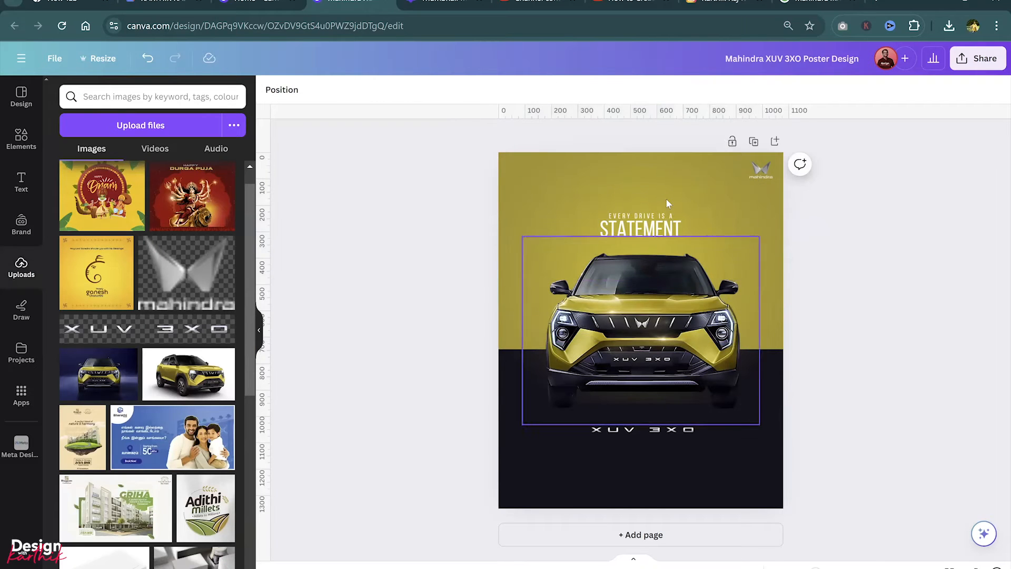
{"action": "left_click", "coordinate": [757, 207]}
{"action": "left_click", "coordinate": [748, 263]}
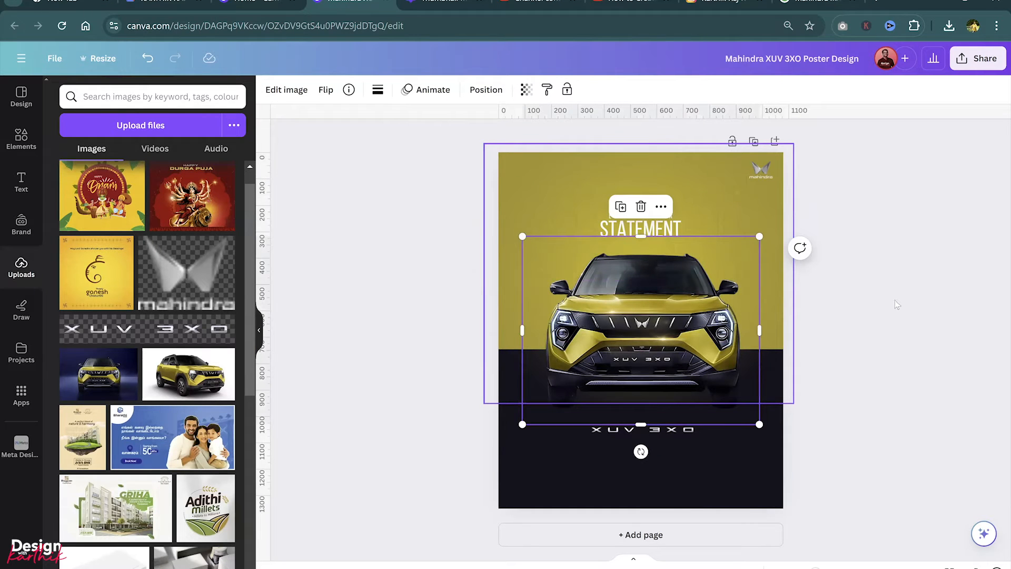
{"action": "left_click", "coordinate": [735, 189]}
Place a duplicate of "STATEMENT" in the poster's dark lower area, change it to "7.49 - 15.49" and reduce it to size 51.7
{"action": "left_click", "coordinate": [640, 227]}
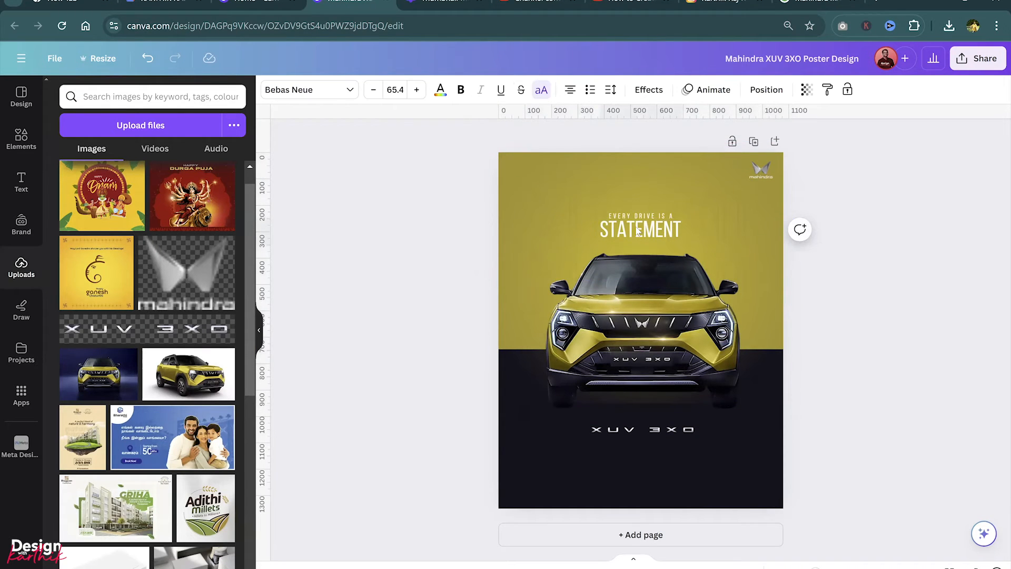
{"action": "left_click_drag", "start_coordinate": [646, 234], "coordinate": [648, 482]}
{"action": "double_click", "coordinate": [649, 476]}
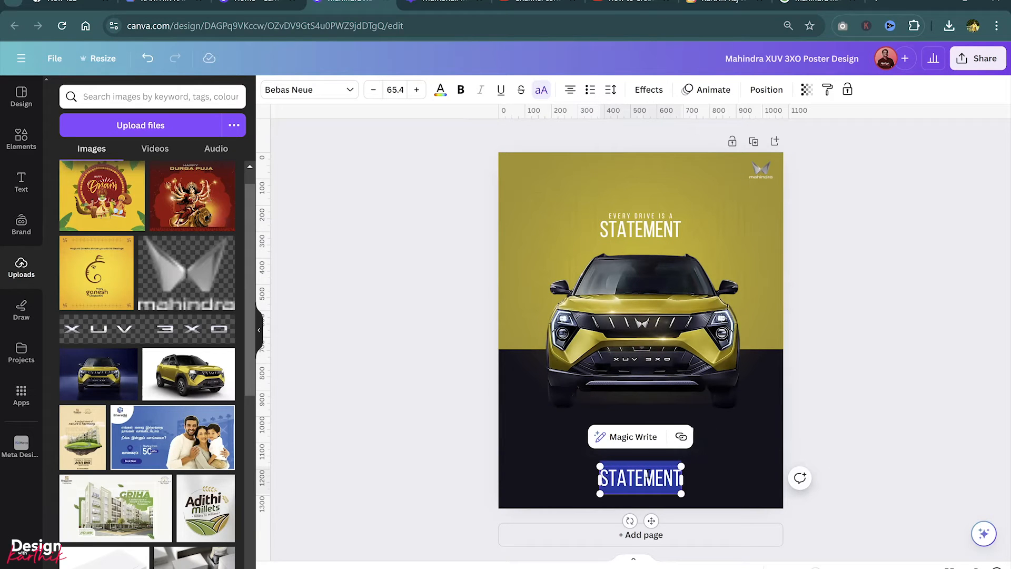
{"action": "key", "text": "BackSpace"}
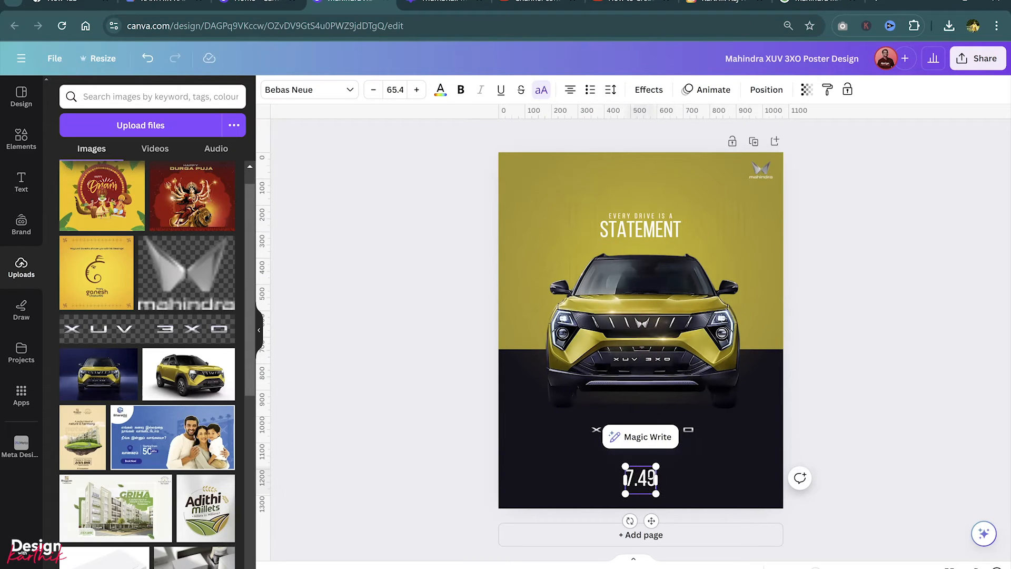
{"action": "type", "text": "7.49 - 15.49"}
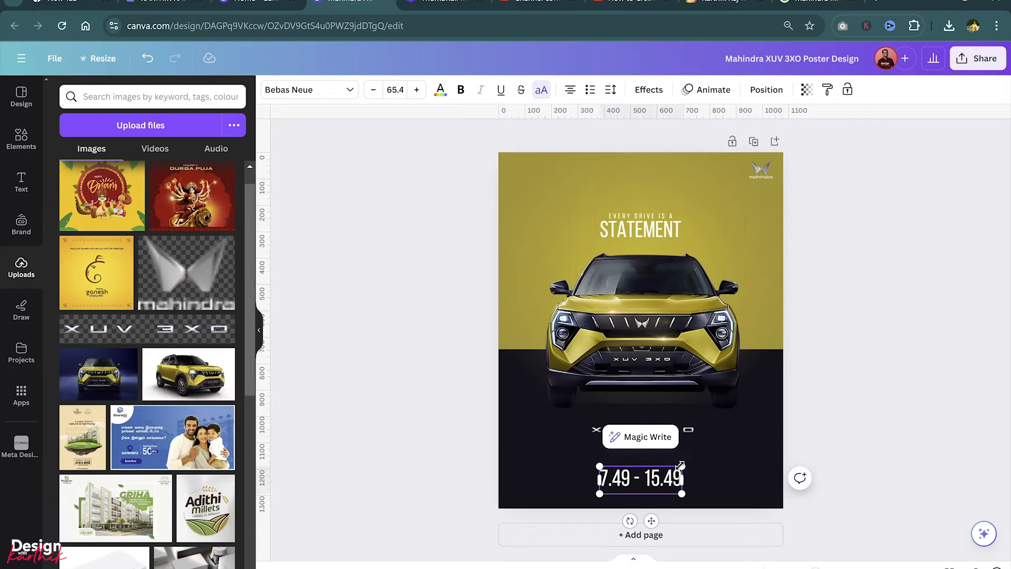
{"action": "left_click_drag", "start_coordinate": [680, 465], "coordinate": [650, 482]}
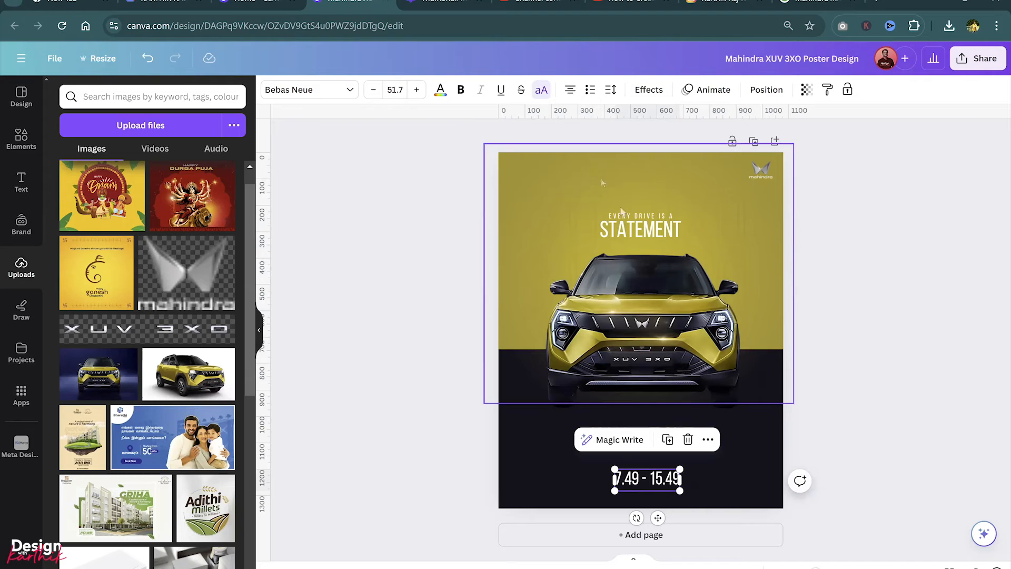
Place a duplicate of "EVERY DRIVE IS A" just above the price and change its text to "PRICE STARTING FROM"
{"action": "left_click", "coordinate": [645, 215]}
{"action": "left_click_drag", "start_coordinate": [648, 438], "coordinate": [650, 463]}
{"action": "double_click", "coordinate": [650, 462]}
{"action": "key", "text": "BackSpace"}
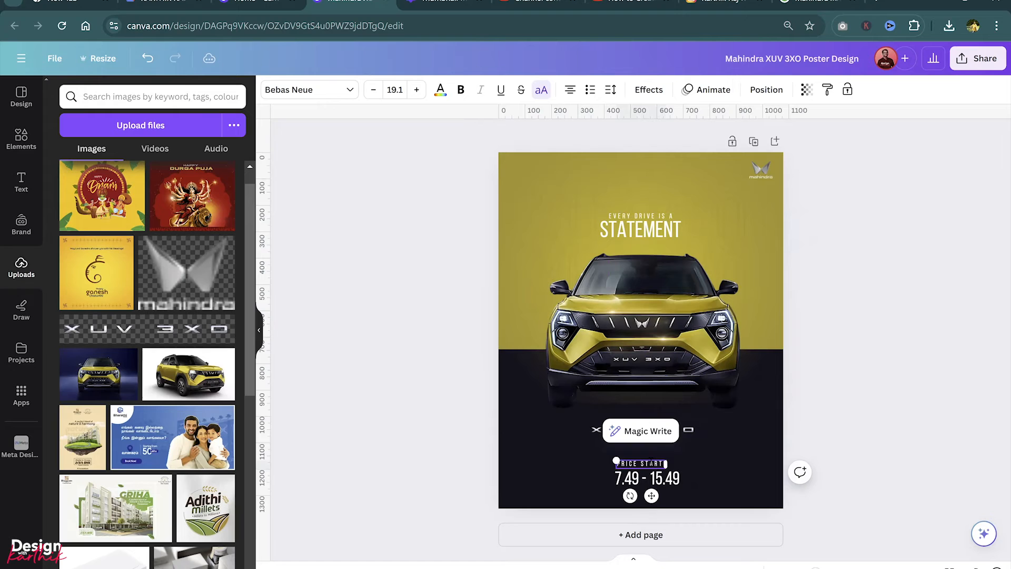
{"action": "left_click", "coordinate": [868, 429]}
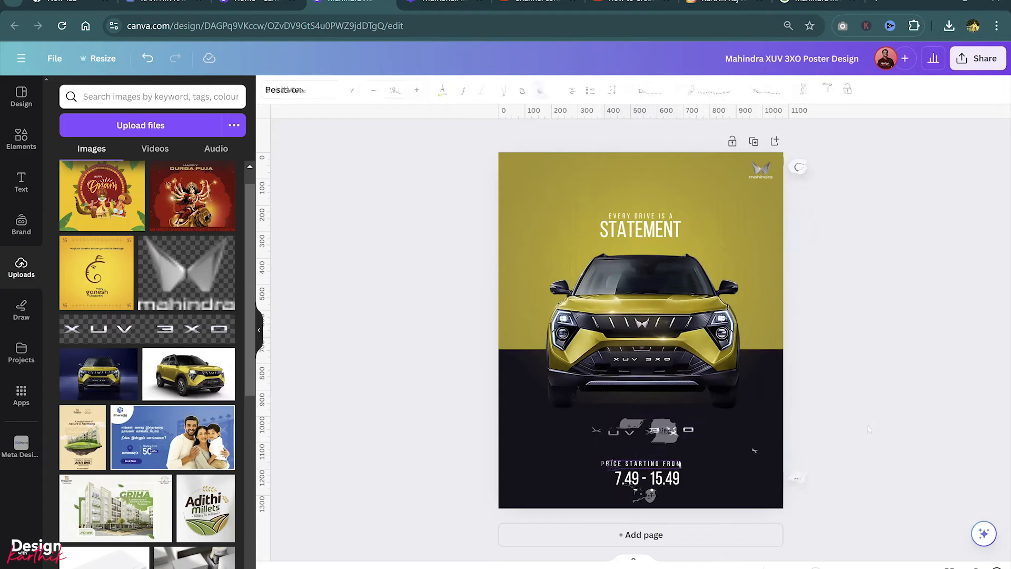
{"action": "left_click_drag", "start_coordinate": [673, 464], "coordinate": [675, 462]}
Add extra spacing around the dash in the "7.49 - 15.49" text and realign it beneath the "PRICE STARTING FROM" line
{"action": "left_click", "coordinate": [665, 478]}
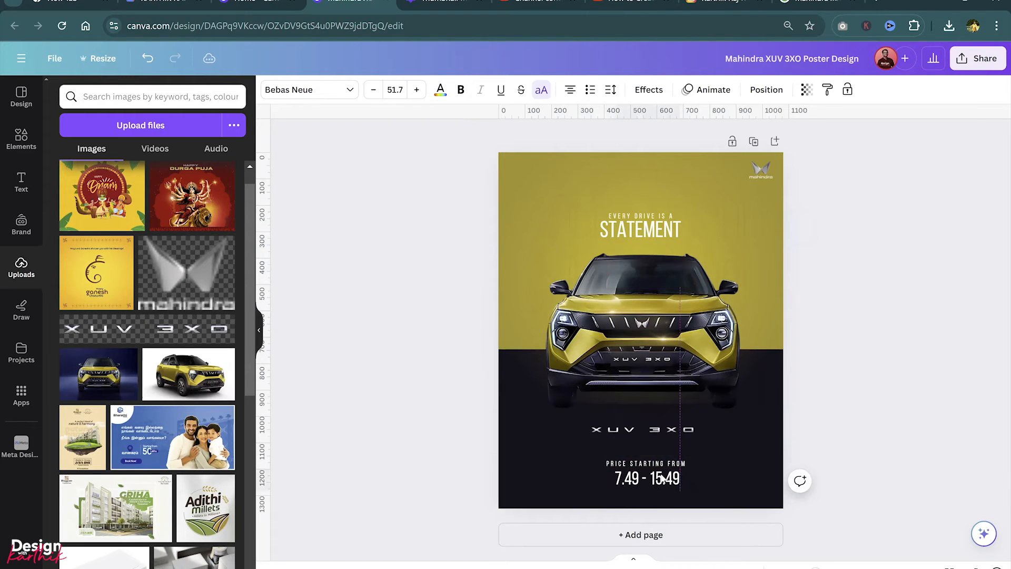
{"action": "double_click", "coordinate": [649, 481]}
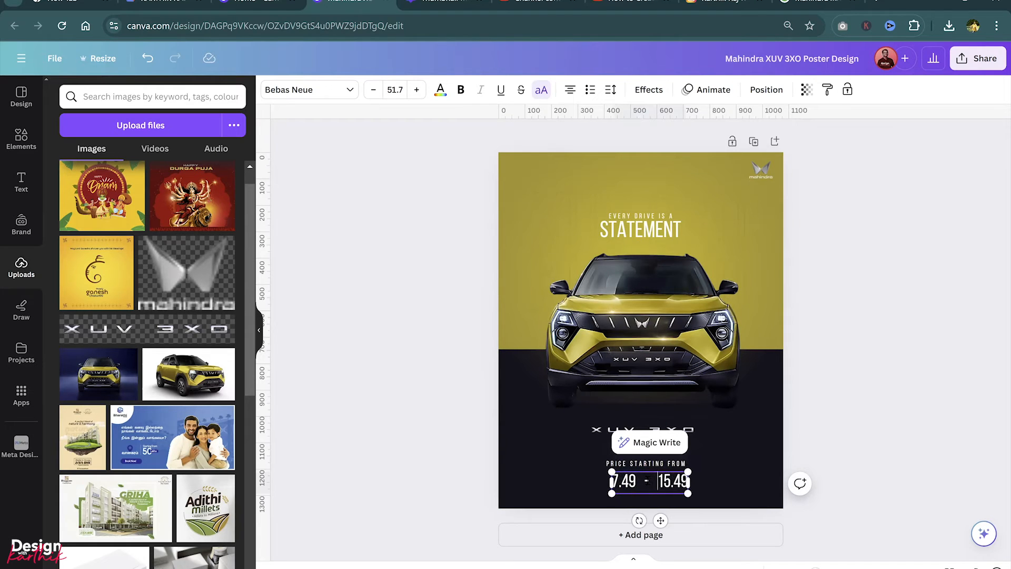
{"action": "left_click", "coordinate": [810, 418]}
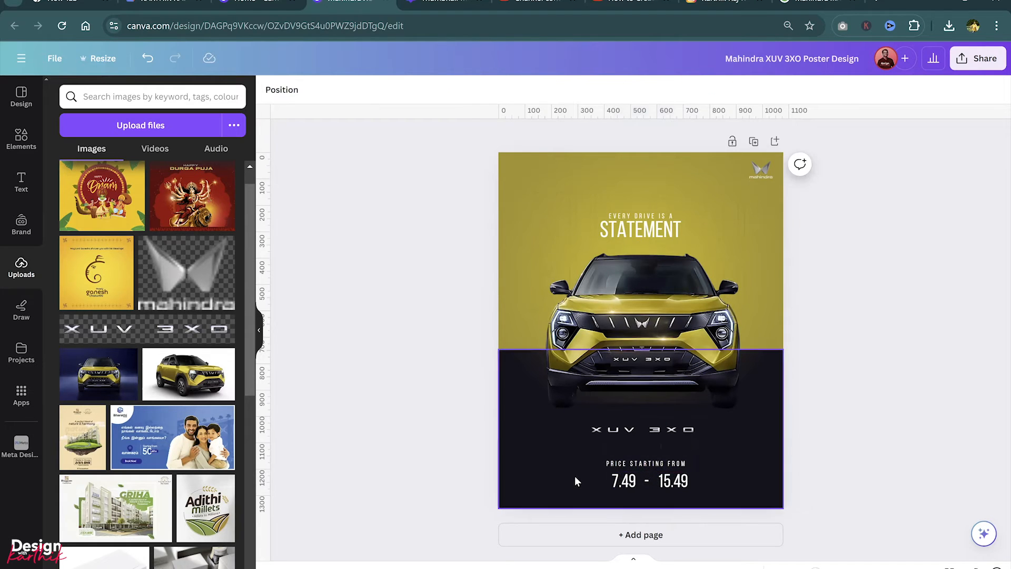
{"action": "left_click", "coordinate": [633, 483]}
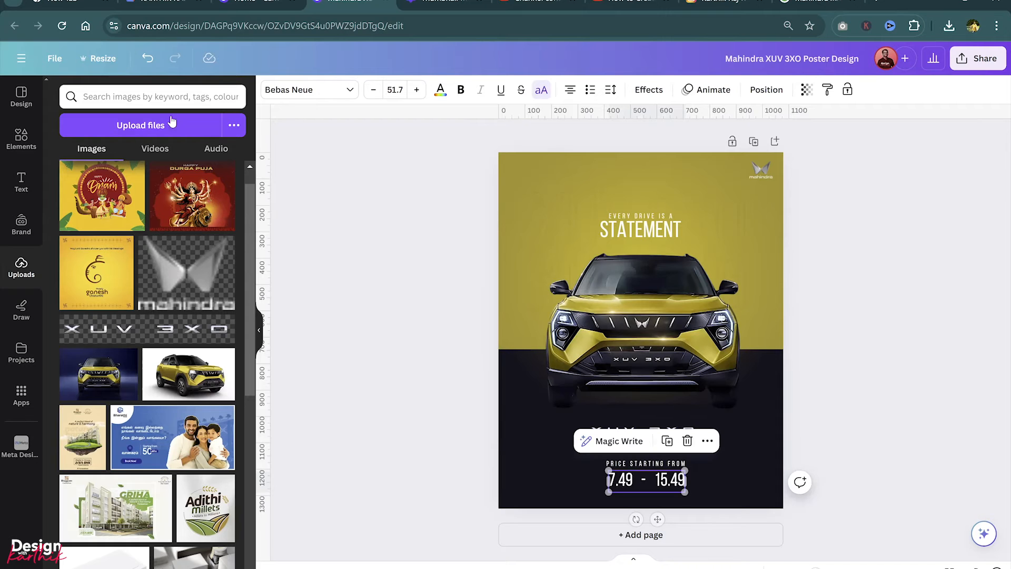
Search the graphics elements for "rupee symbol" and add a plain rupee sign to the poster
{"action": "left_click", "coordinate": [21, 138]}
{"action": "left_click", "coordinate": [125, 96]}
{"action": "key", "text": "ctrl+a"}
{"action": "type", "text": "rupee"}
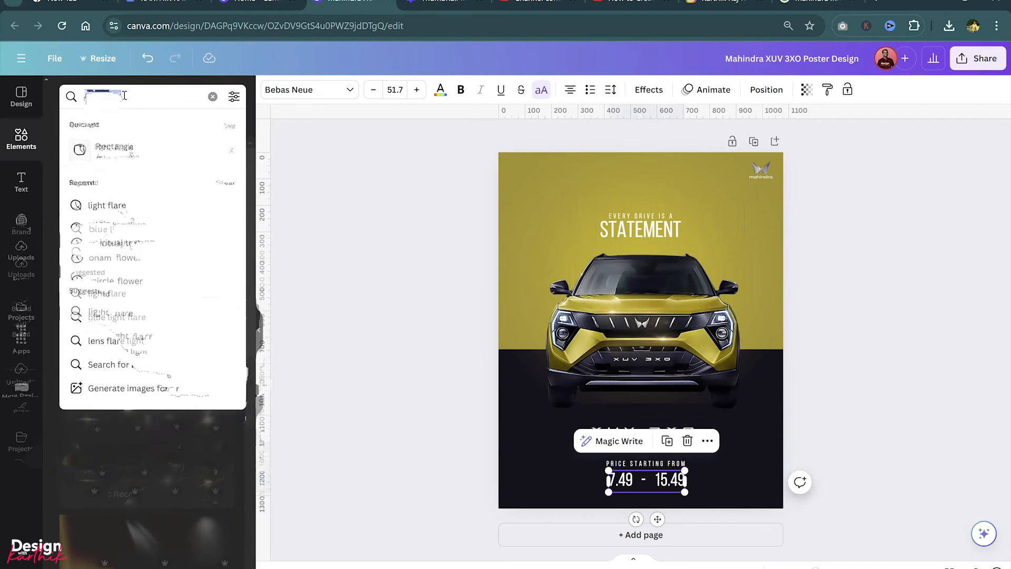
{"action": "key", "text": "Down"}
{"action": "key", "text": "Down"}
{"action": "key", "text": "Down"}
{"action": "key", "text": "Return"}
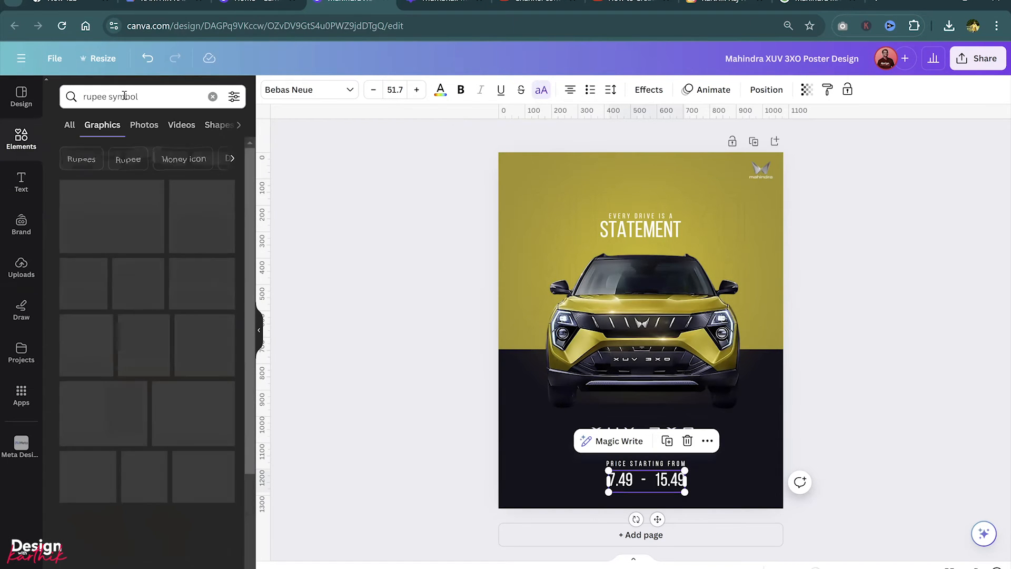
{"action": "left_click", "coordinate": [128, 210]}
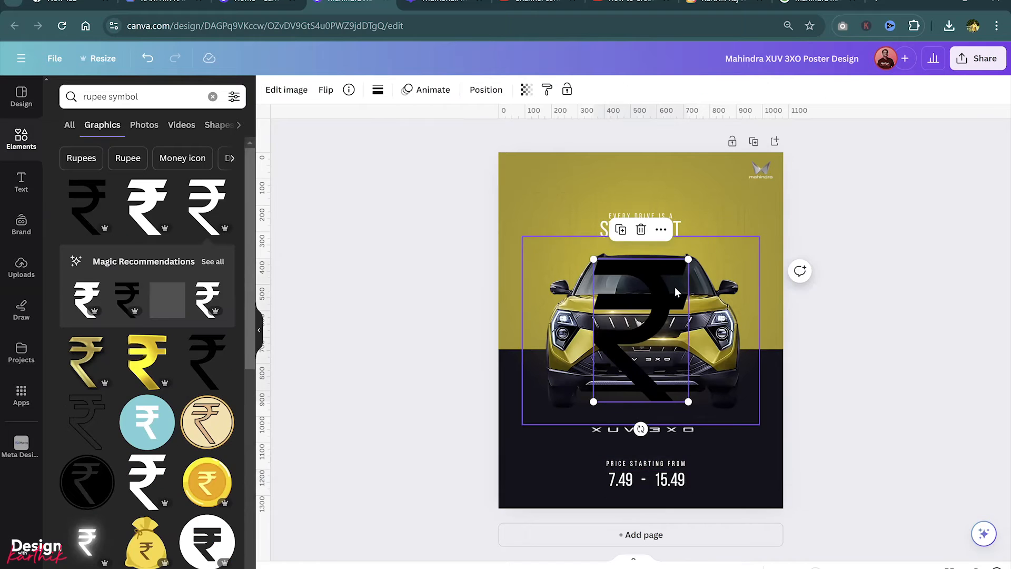
Shrink the rupee sign to a small superscript size, colour it white and place it directly before 7.49
{"action": "left_click_drag", "start_coordinate": [688, 258], "coordinate": [611, 390]}
{"action": "scroll", "coordinate": [671, 449], "scroll_direction": "up", "scroll_amount": 5}
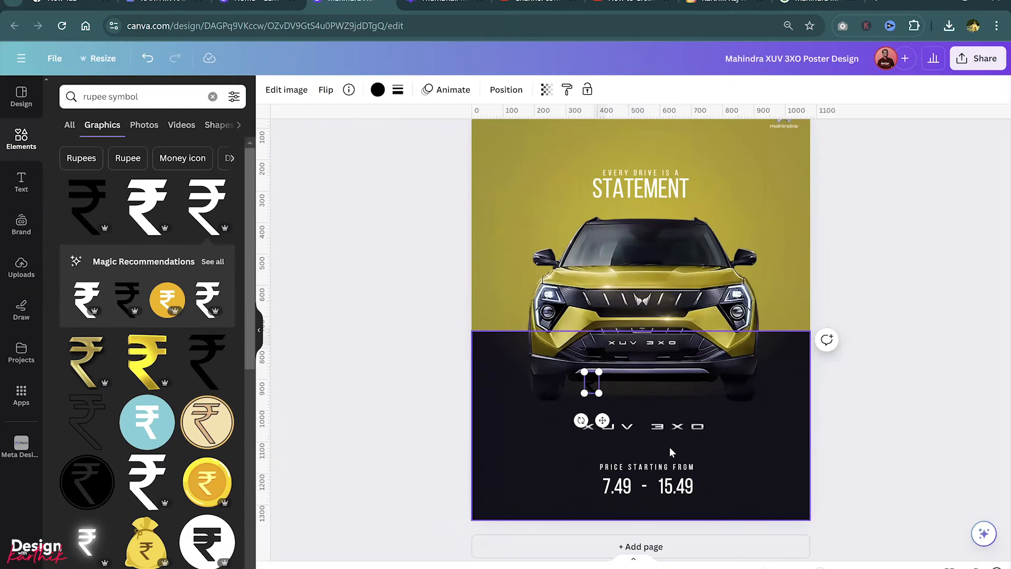
{"action": "scroll", "coordinate": [522, 447], "scroll_direction": "down", "scroll_amount": 3}
{"action": "left_click_drag", "start_coordinate": [526, 195], "coordinate": [524, 445]}
{"action": "left_click", "coordinate": [378, 89]}
{"action": "left_click", "coordinate": [226, 161]}
{"action": "left_click_drag", "start_coordinate": [531, 482], "coordinate": [535, 432]}
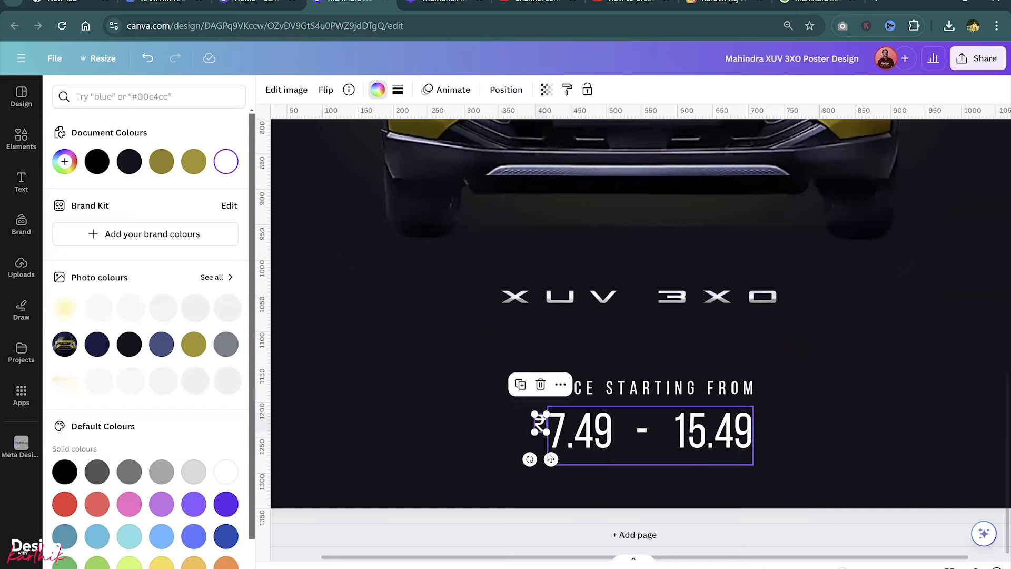
Nudge the rupee sign slightly away from 7.49 and place a duplicate of it directly before 15.49
{"action": "left_click", "coordinate": [540, 423]}
{"action": "key", "text": "ctrl+z"}
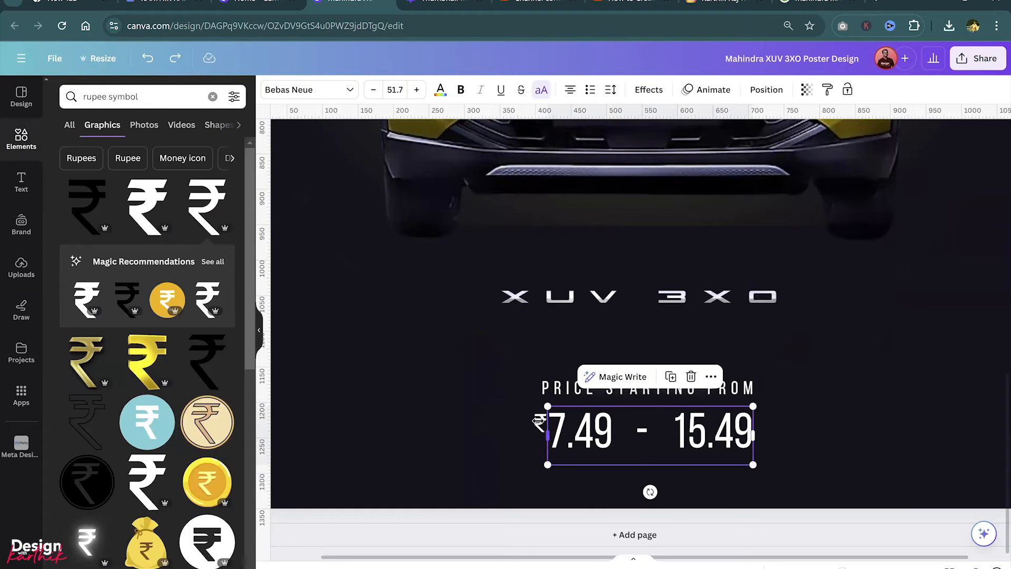
{"action": "left_click", "coordinate": [538, 428]}
{"action": "key", "text": "Left"}
{"action": "key", "text": "Left"}
{"action": "left_click_drag", "start_coordinate": [540, 423], "coordinate": [666, 425], "text": "alt"}
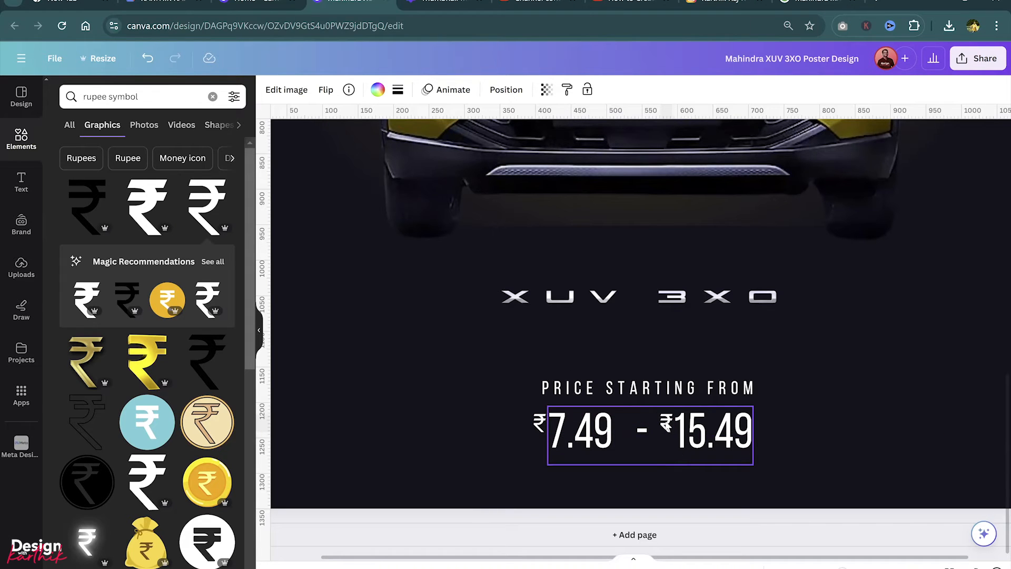
{"action": "left_click", "coordinate": [667, 425]}
{"action": "left_click", "coordinate": [537, 419]}
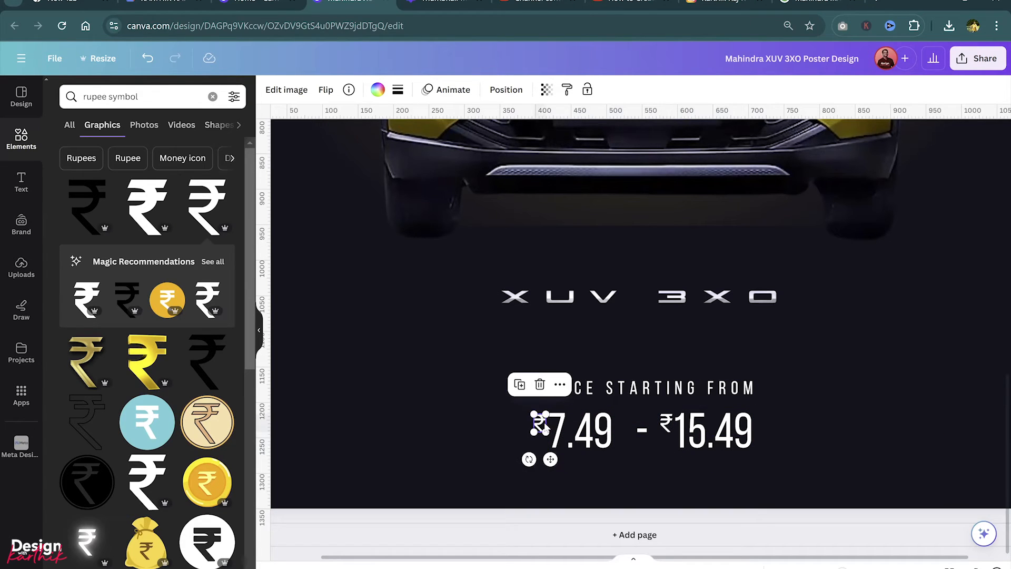
Place a duplicate of the "PRICE STARTING FROM" line below the price and change its text to "LACS"
{"action": "left_click_drag", "start_coordinate": [627, 388], "coordinate": [687, 477], "text": "alt"}
{"action": "double_click", "coordinate": [686, 477]}
{"action": "type", "text": "LACXX"}
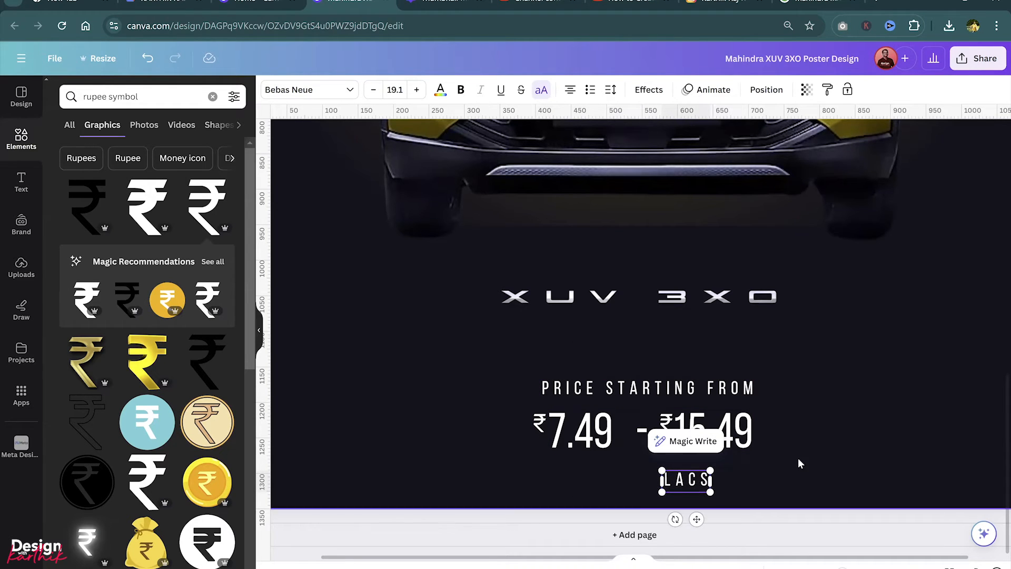
{"action": "left_click", "coordinate": [798, 464]}
Position copies of the "LACS" label beneath 7.49 and 15.49, each aligned to the right end of its number
{"action": "left_click_drag", "start_coordinate": [683, 482], "coordinate": [596, 459]}
{"action": "key", "text": "Down"}
{"action": "key", "text": "Down"}
{"action": "key", "text": "Down"}
{"action": "key", "text": "Down"}
{"action": "key", "text": "shift+Left"}
{"action": "key", "text": "shift+Right"}
{"action": "left_click_drag", "start_coordinate": [808, 437], "coordinate": [567, 431]}
{"action": "key", "text": "ctrl+z"}
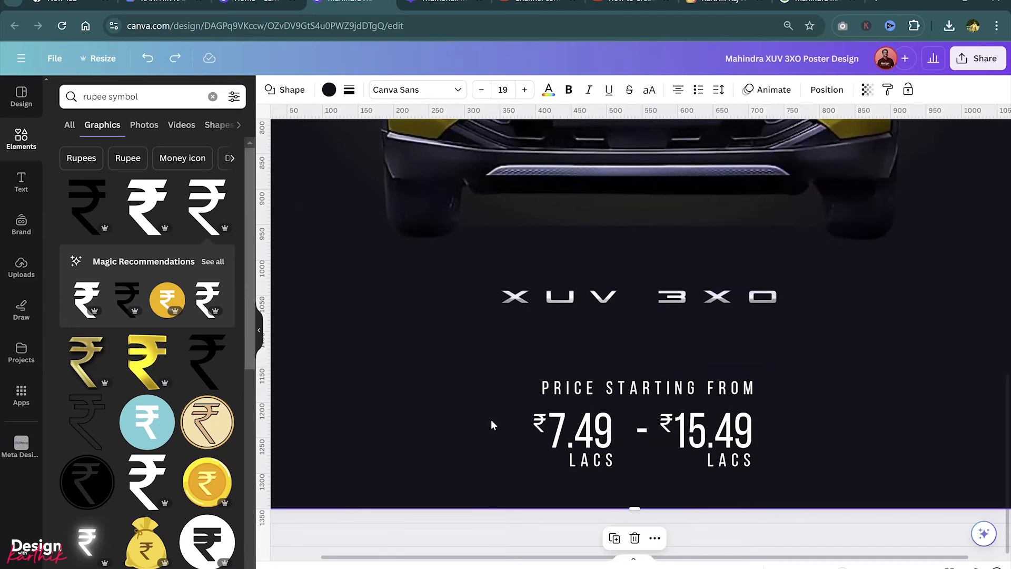
Group the price text, rupee signs and "LACS" labels without the dark rectangle, and nudge the group to centre it under "PRICE STARTING FROM"
{"action": "scroll", "coordinate": [631, 390], "scroll_direction": "down", "scroll_amount": 2}
{"action": "scroll", "coordinate": [630, 384], "scroll_direction": "down", "scroll_amount": 3}
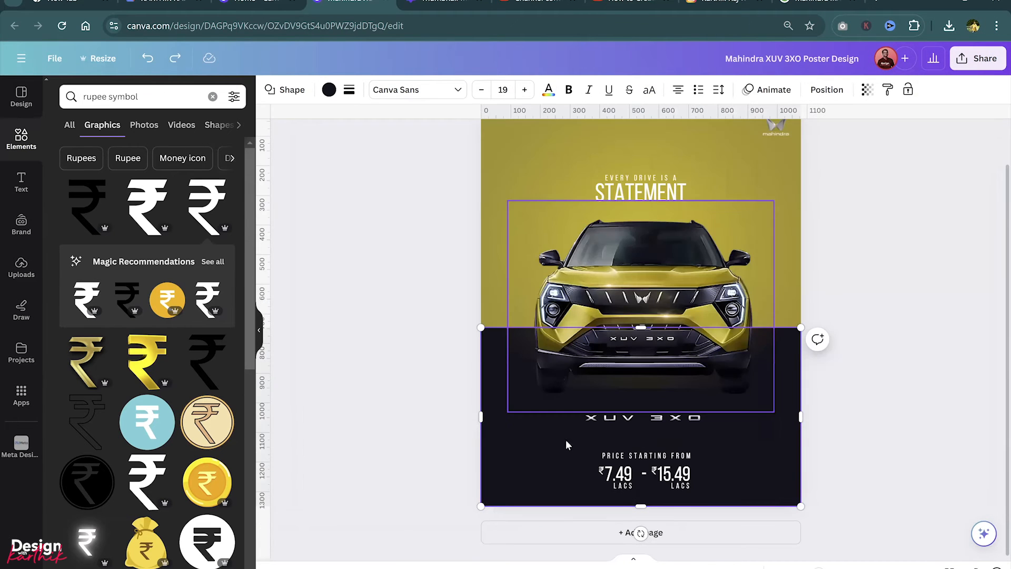
{"action": "left_click_drag", "start_coordinate": [825, 471], "coordinate": [578, 499]}
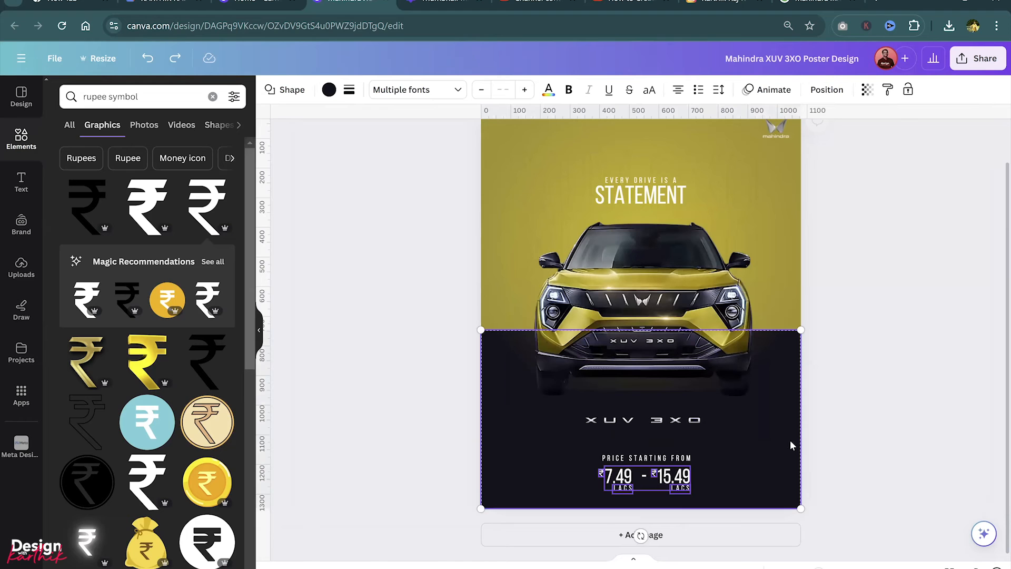
{"action": "key", "text": "Right"}
{"action": "key", "text": "Right"}
{"action": "key", "text": "Right"}
{"action": "key", "text": "Right"}
{"action": "key", "text": "Right"}
{"action": "key", "text": "Right"}
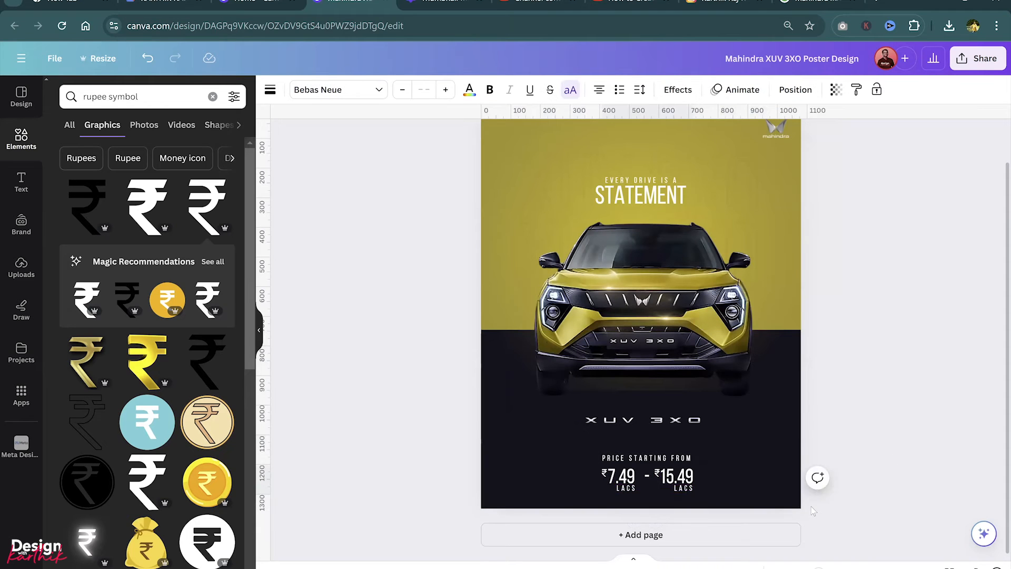
{"action": "key", "text": "Left"}
{"action": "key", "text": "Left"}
{"action": "key", "text": "Left"}
{"action": "key", "text": "Left"}
{"action": "key", "text": "Left"}
{"action": "key", "text": "Left"}
{"action": "key", "text": "Right"}
{"action": "key", "text": "Right"}
{"action": "key", "text": "Right"}
{"action": "key", "text": "Right"}
{"action": "key", "text": "Right"}
{"action": "key", "text": "Right"}
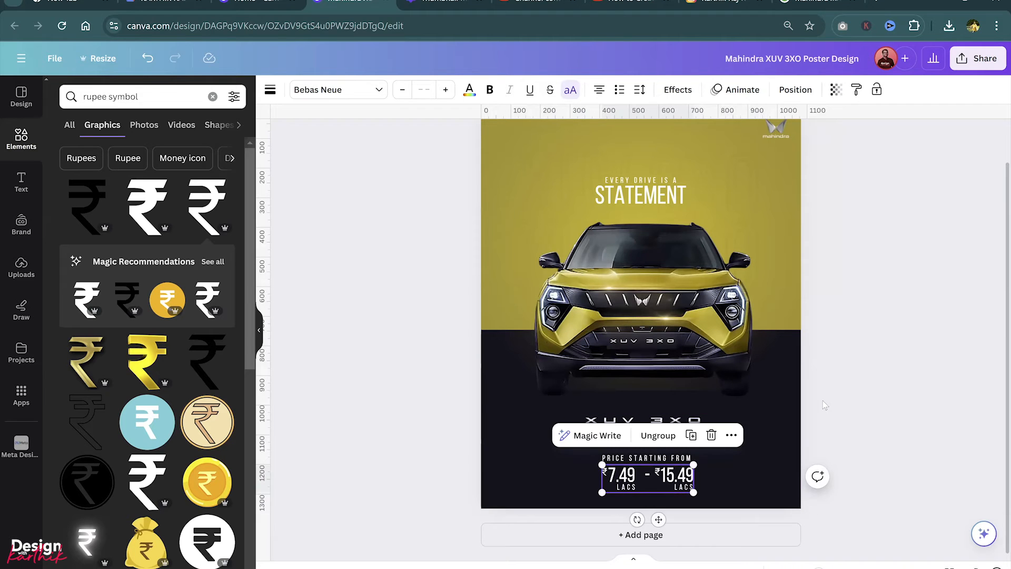
Add a rectangle, resize it to surround the price group and remove its fill colour
{"action": "key", "text": "Escape"}
{"action": "key", "text": "r"}
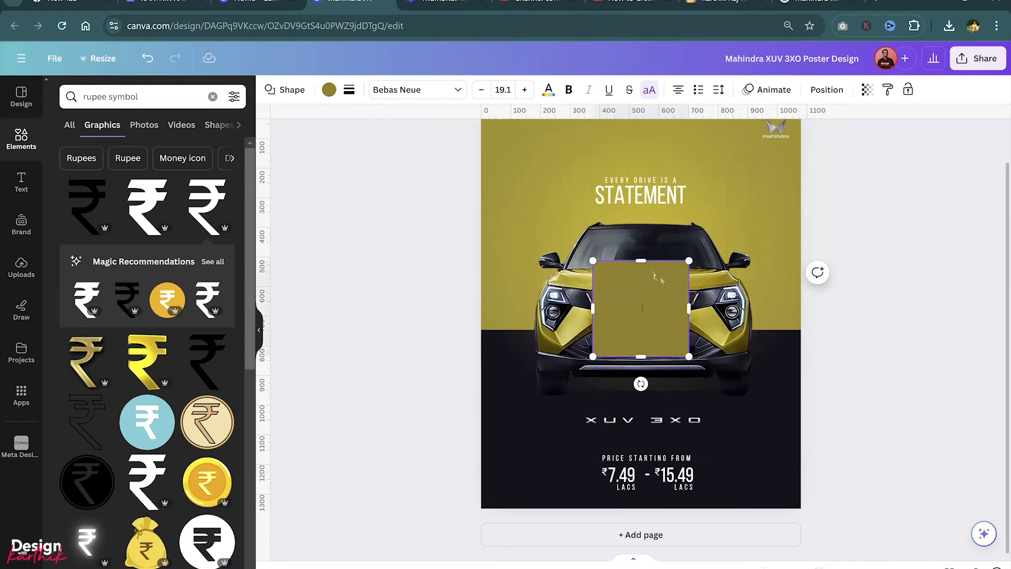
{"action": "left_click_drag", "start_coordinate": [640, 261], "coordinate": [706, 475]}
{"action": "left_click", "coordinate": [329, 90]}
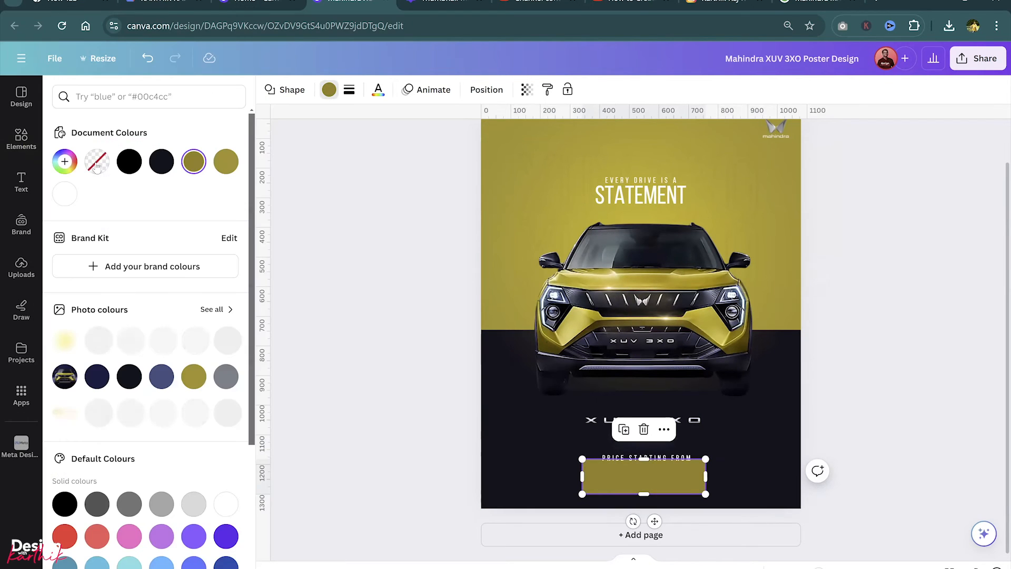
{"action": "left_click", "coordinate": [97, 161]}
Give the rectangle around the price a solid white border of weight 1 and narrow it slightly
{"action": "left_click", "coordinate": [349, 89]}
{"action": "left_click", "coordinate": [404, 125]}
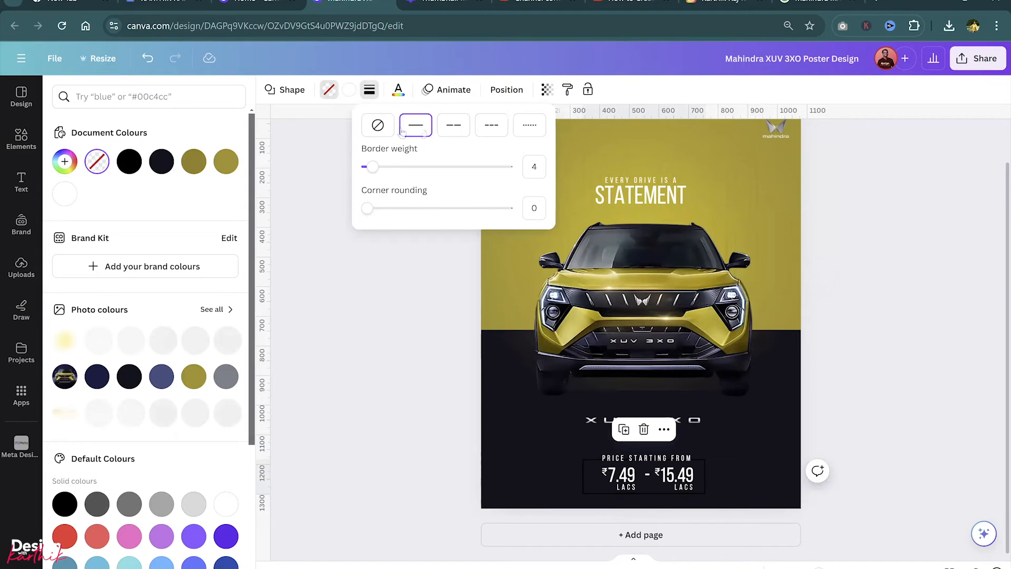
{"action": "left_click", "coordinate": [349, 89]}
{"action": "left_click", "coordinate": [226, 162]}
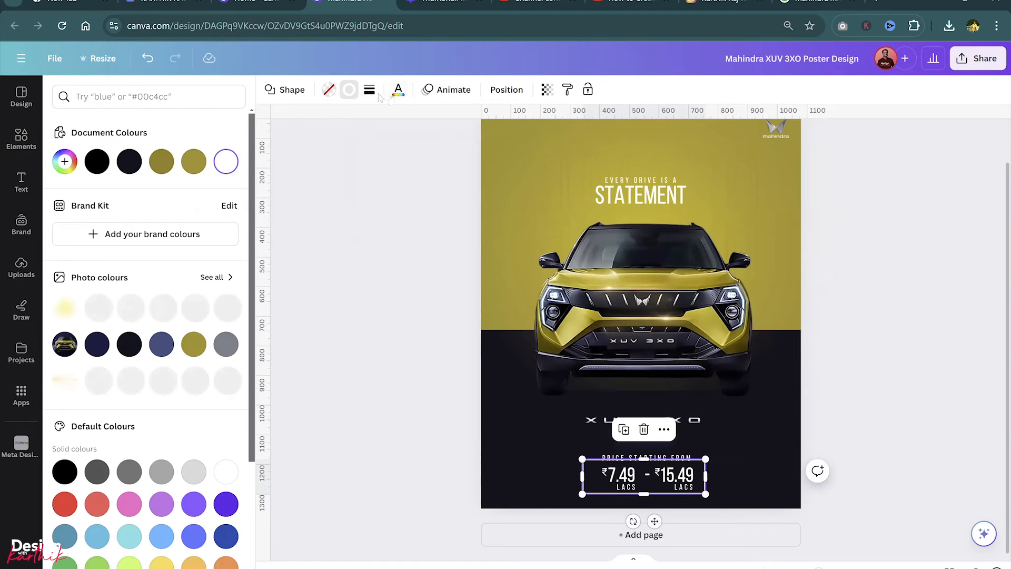
{"action": "left_click", "coordinate": [370, 89]}
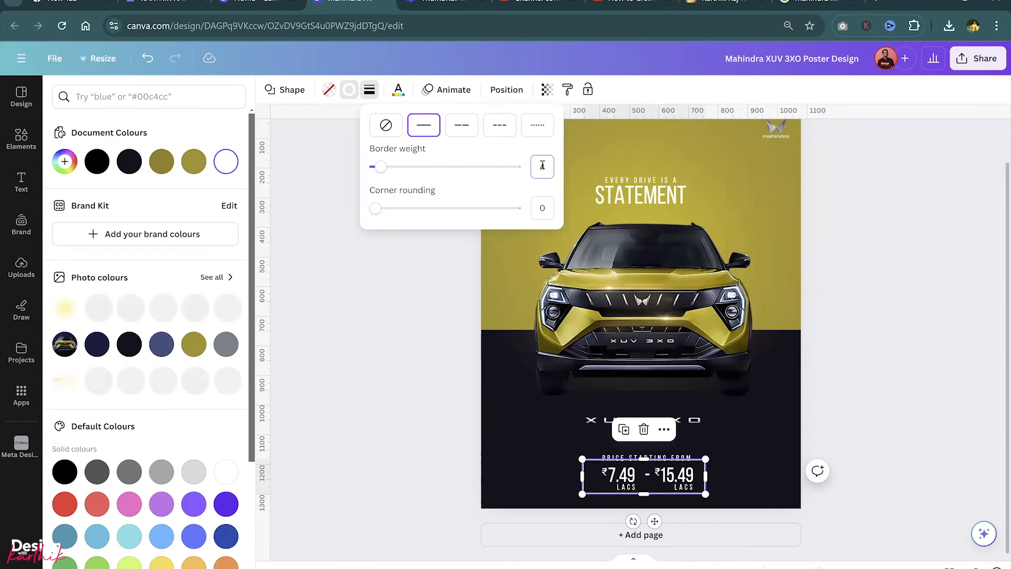
{"action": "type", "text": "1"}
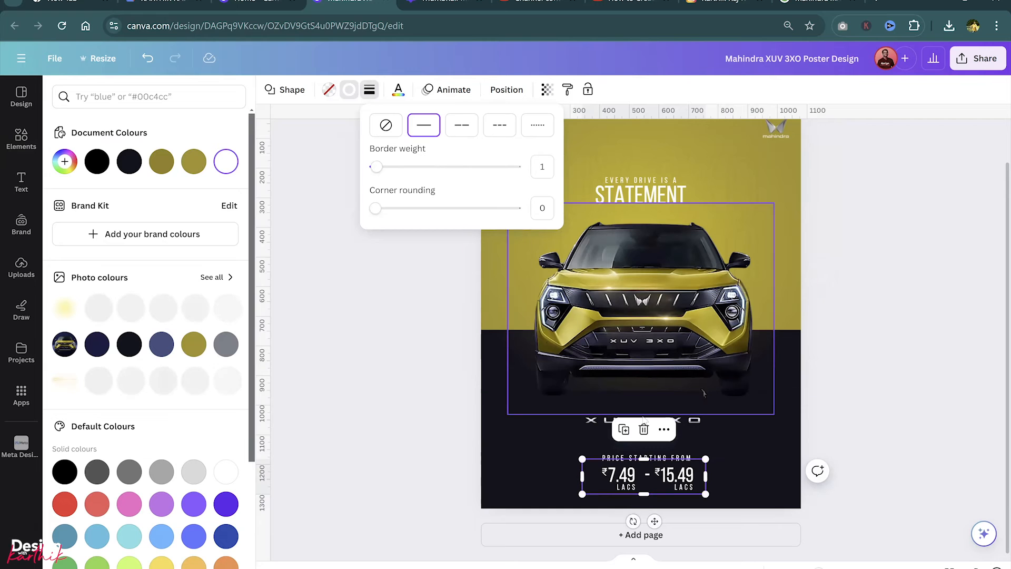
{"action": "left_click", "coordinate": [683, 459]}
{"action": "left_click", "coordinate": [683, 458]}
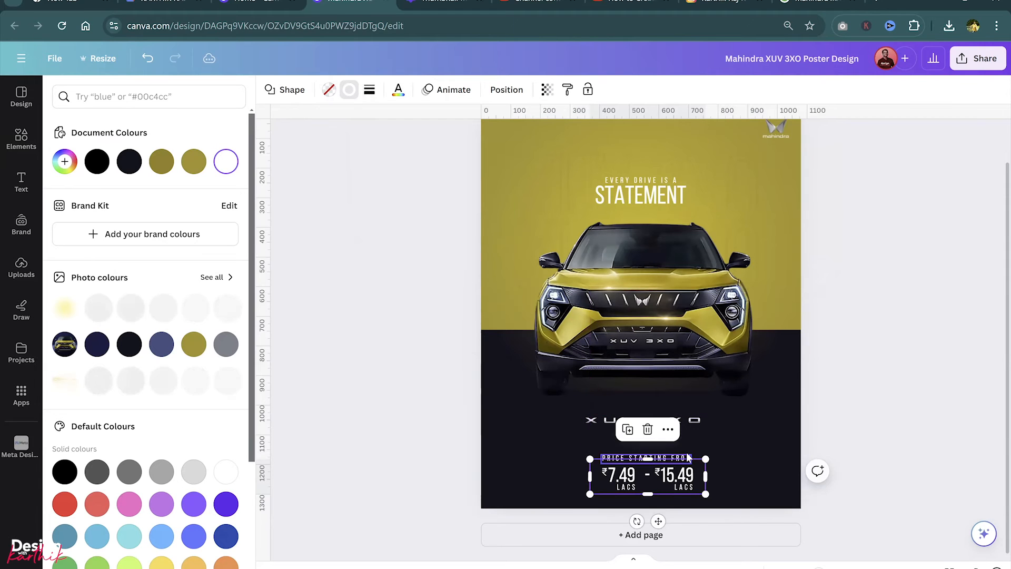
Add a rectangle sized to the "PRICE STARTING FROM" line, sitting behind that text over the frame's upper edge, and fill it with the dark background colour
{"action": "left_click", "coordinate": [547, 458]}
{"action": "key", "text": "r"}
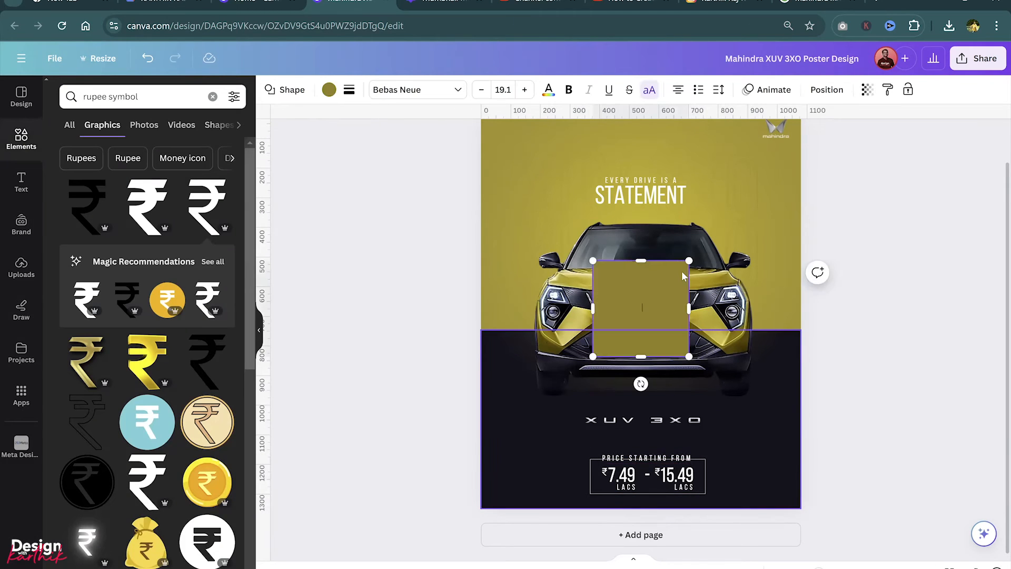
{"action": "left_click_drag", "start_coordinate": [630, 313], "coordinate": [638, 424]}
{"action": "left_click_drag", "start_coordinate": [649, 369], "coordinate": [643, 449]}
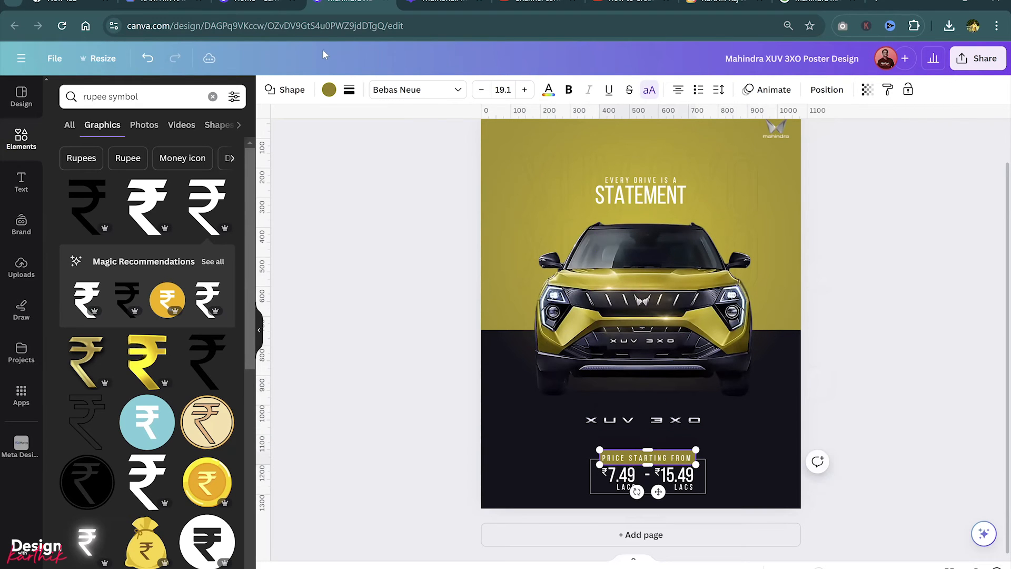
{"action": "left_click", "coordinate": [330, 90]}
{"action": "left_click", "coordinate": [157, 161]}
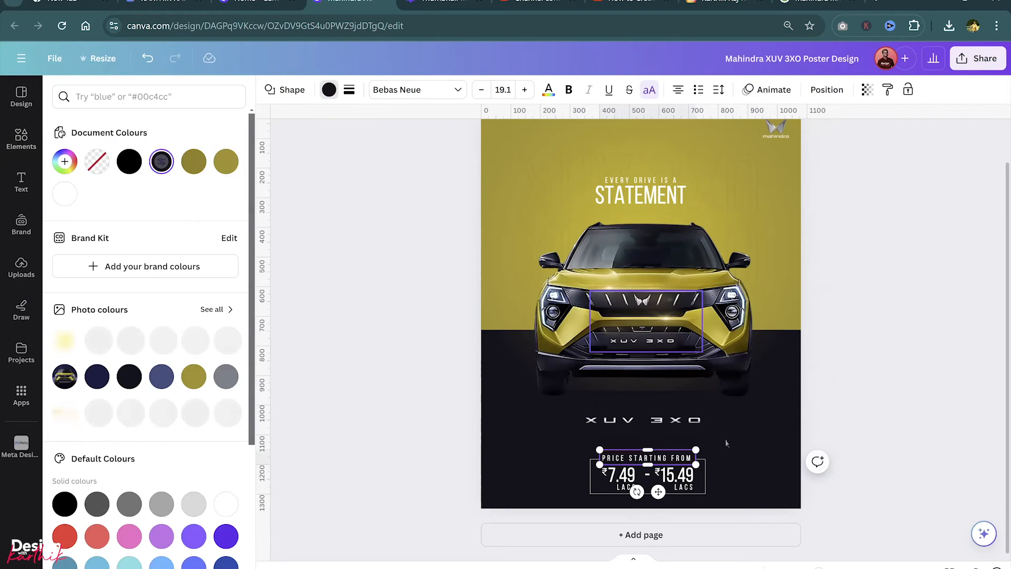
{"action": "left_click", "coordinate": [703, 396]}
Group the price text, the "PRICE STARTING FROM" label with its backing and the frame, and nudge the group up and slightly left
{"action": "left_click", "coordinate": [646, 442]}
{"action": "left_click", "coordinate": [628, 480]}
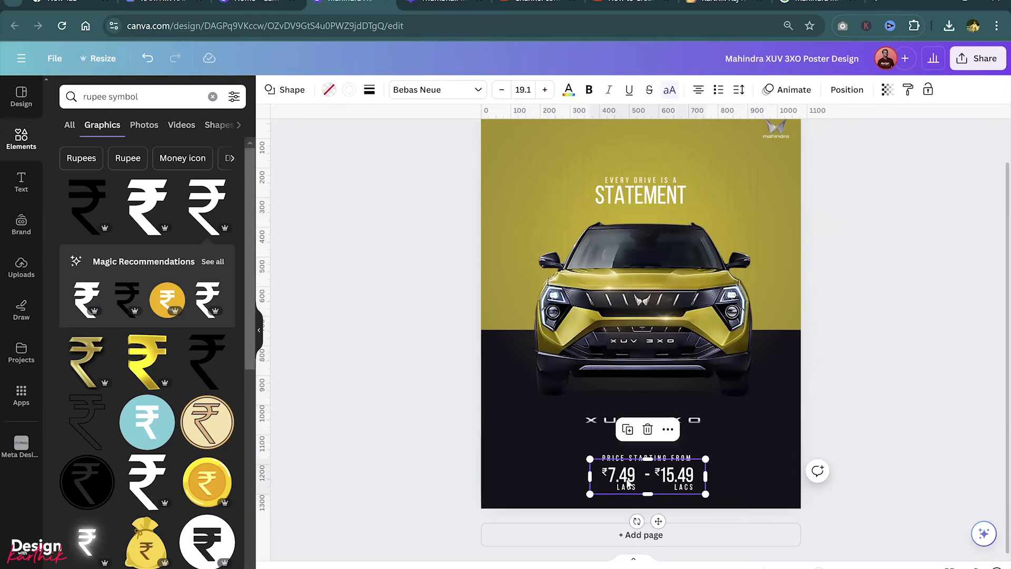
{"action": "left_click", "coordinate": [685, 477]}
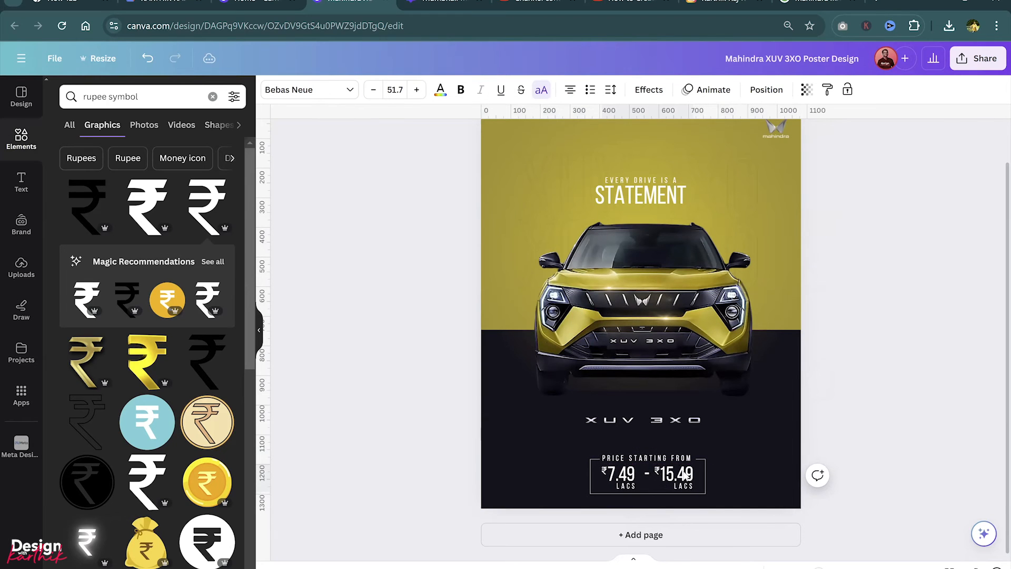
{"action": "left_click", "coordinate": [675, 457]}
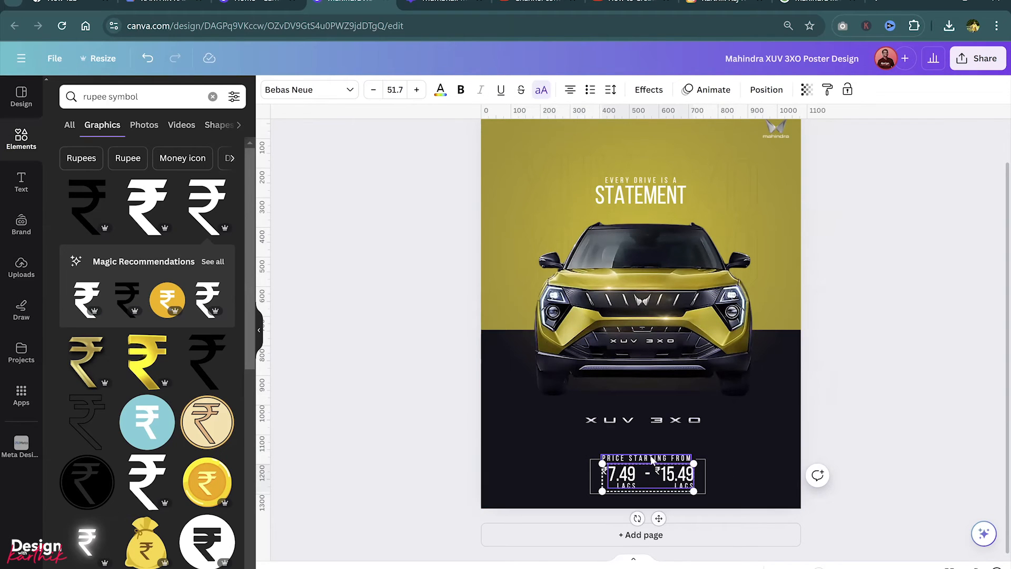
{"action": "left_click", "coordinate": [704, 465], "text": "shift"}
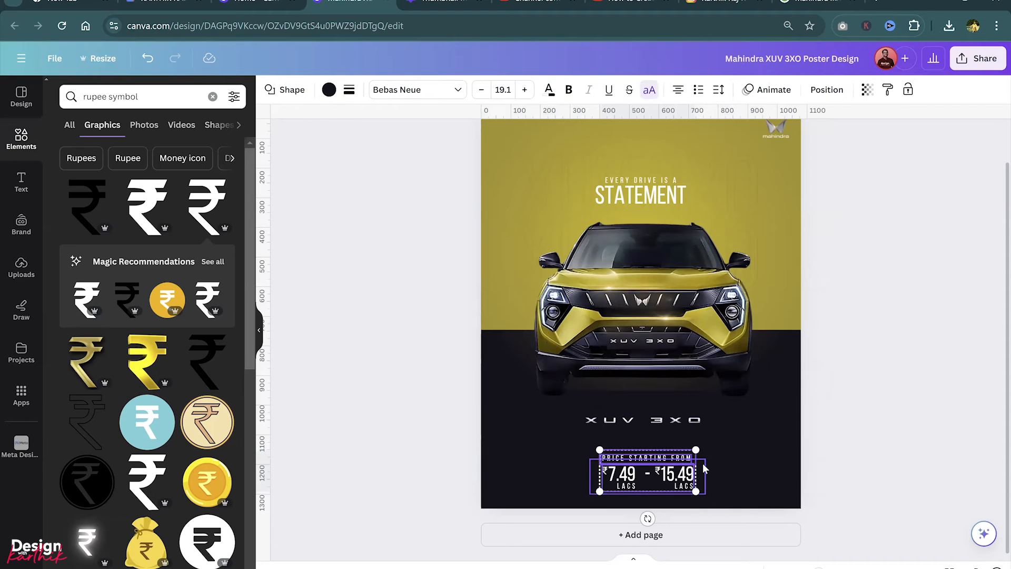
{"action": "key", "text": "shift+Up"}
{"action": "key", "text": "shift+Up"}
{"action": "key", "text": "shift+Up"}
{"action": "key", "text": "shift+Left"}
{"action": "key", "text": "shift+Right"}
{"action": "key", "text": "shift+Down"}
{"action": "key", "text": "shift+Down"}
{"action": "key", "text": "shift+Up"}
{"action": "key", "text": "shift+Up"}
{"action": "key", "text": "Left"}
{"action": "key", "text": "Left"}
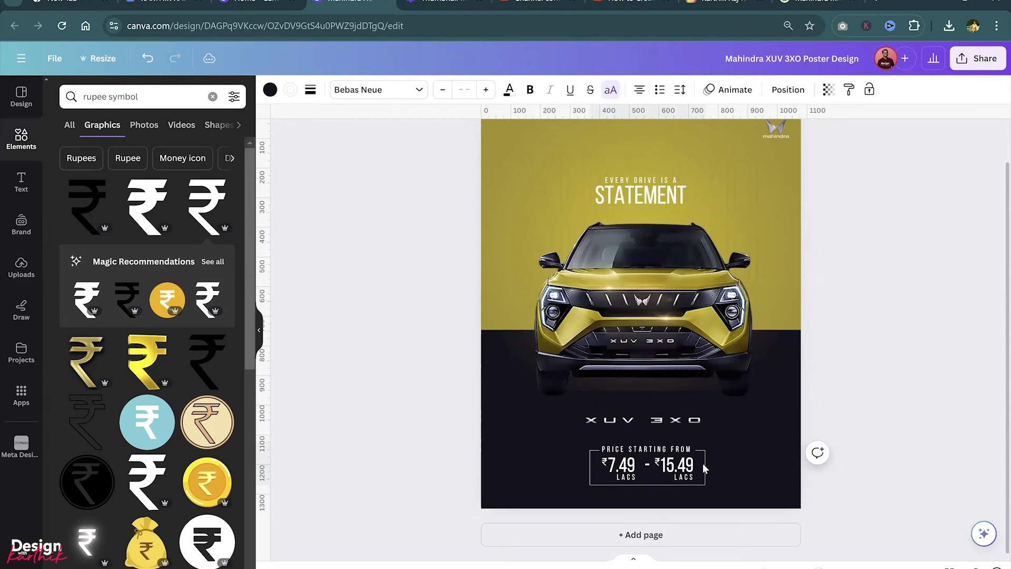
Search the graphics for "texture", add the speckled grain texture and align it to the poster's upper-left corner
{"action": "left_click", "coordinate": [148, 98]}
{"action": "key", "text": "ctrl+a"}
{"action": "type", "text": "texture"}
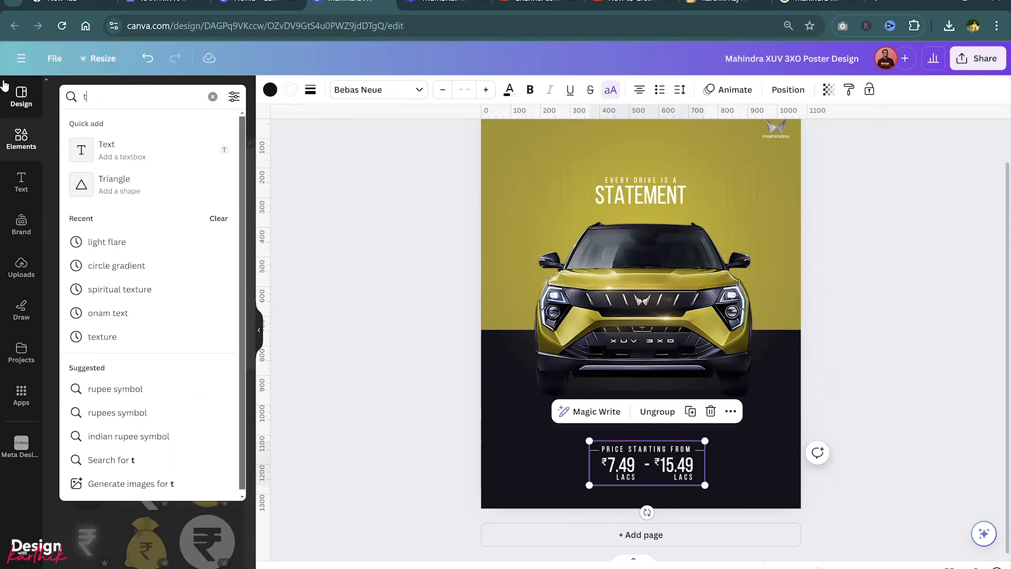
{"action": "key", "text": "Return"}
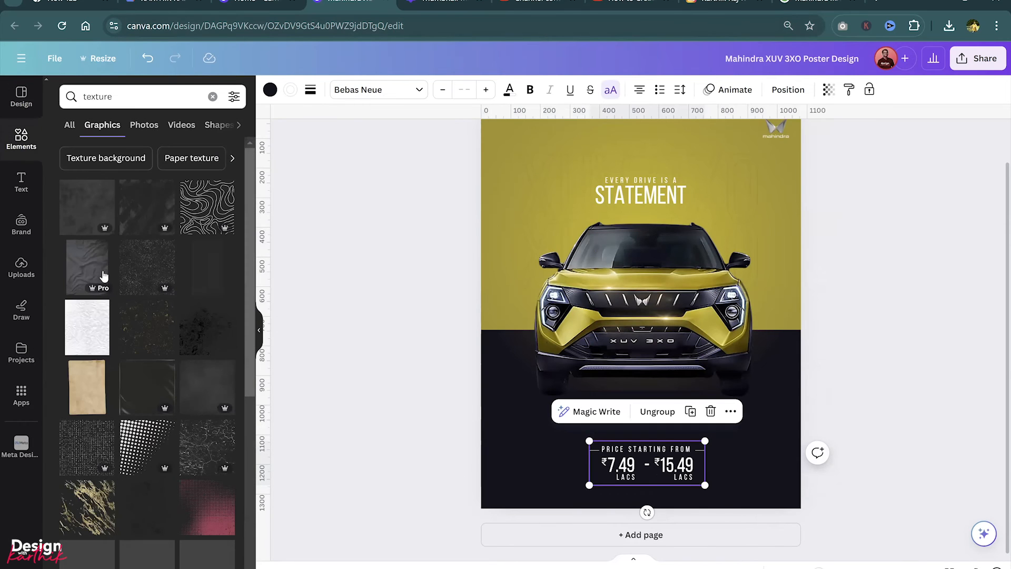
{"action": "left_click", "coordinate": [147, 266]}
{"action": "left_click_drag", "start_coordinate": [613, 265], "coordinate": [530, 145]}
{"action": "scroll", "coordinate": [513, 292], "scroll_direction": "down", "scroll_amount": 3}
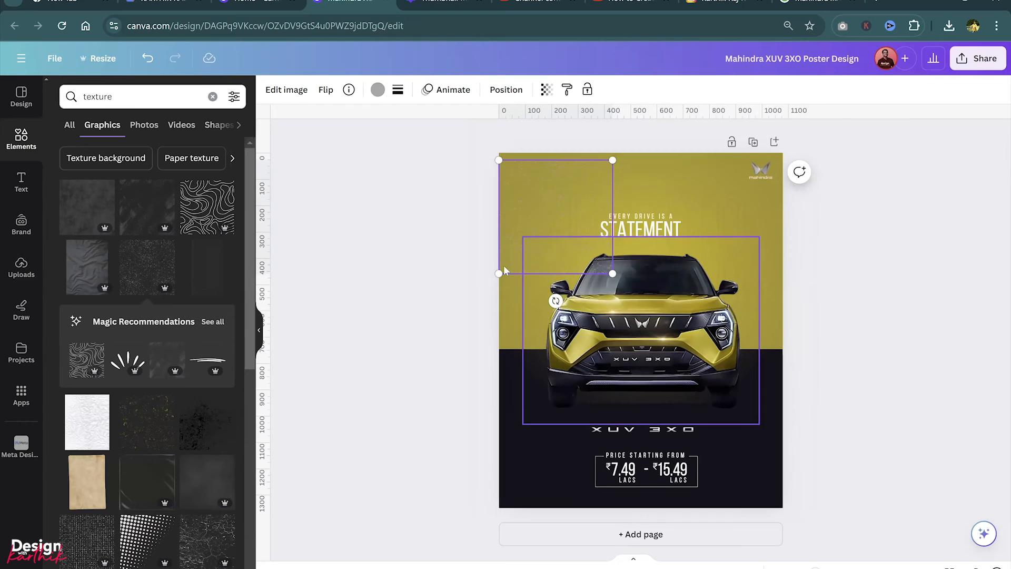
{"action": "left_click_drag", "start_coordinate": [517, 193], "coordinate": [522, 217]}
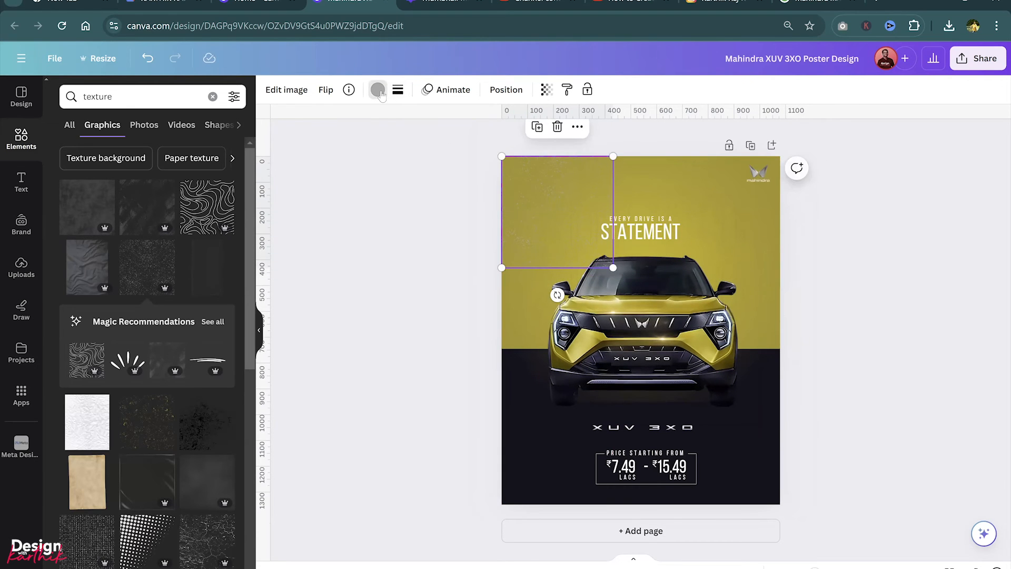
Recolour the grain texture to a dark olive of about #77681C and enlarge it slightly from the poster's corner
{"action": "left_click", "coordinate": [379, 90]}
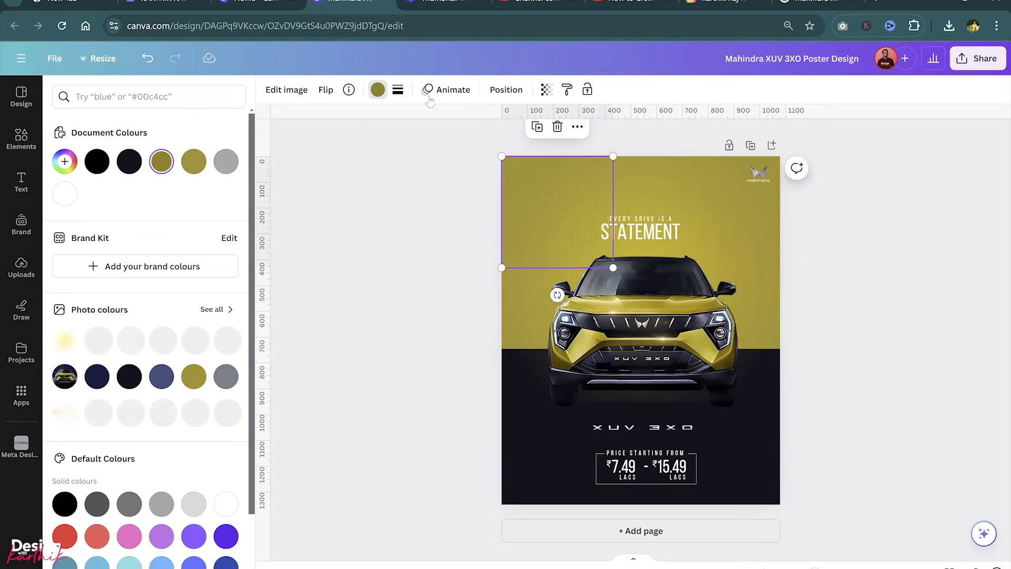
{"action": "left_click", "coordinate": [162, 163]}
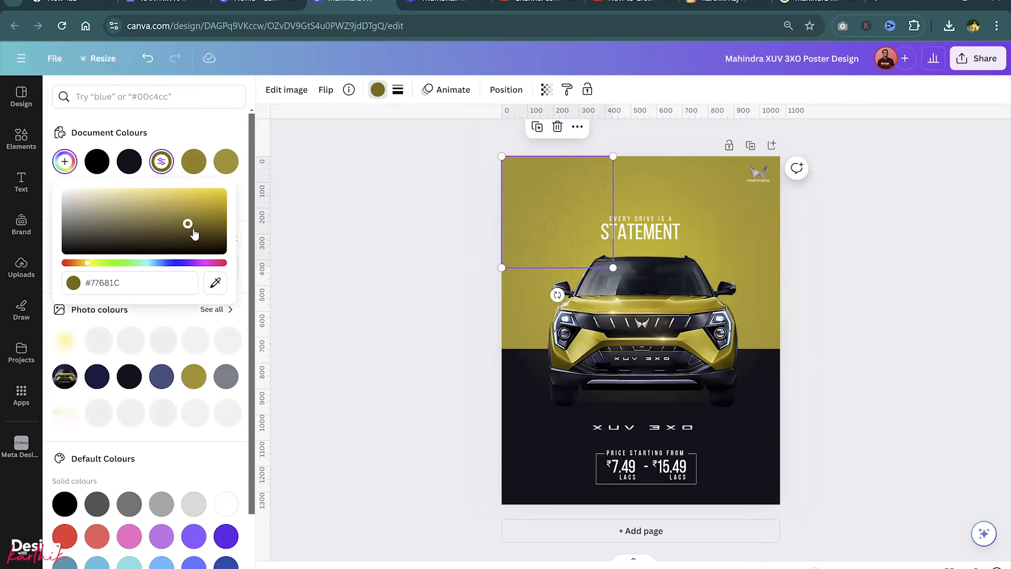
{"action": "left_click_drag", "start_coordinate": [613, 268], "coordinate": [620, 274]}
{"action": "key", "text": "ctrl+z"}
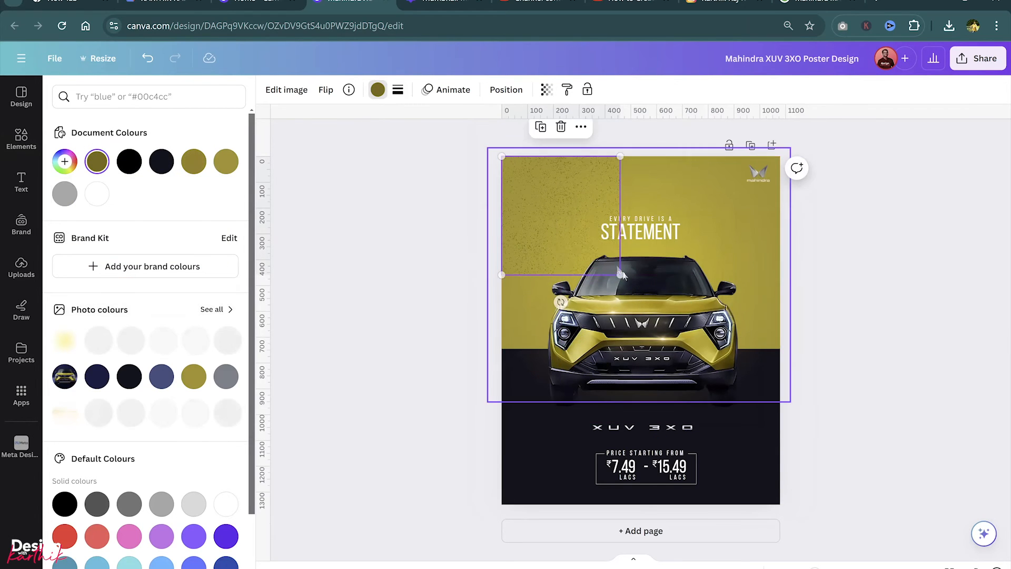
{"action": "left_click", "coordinate": [549, 198]}
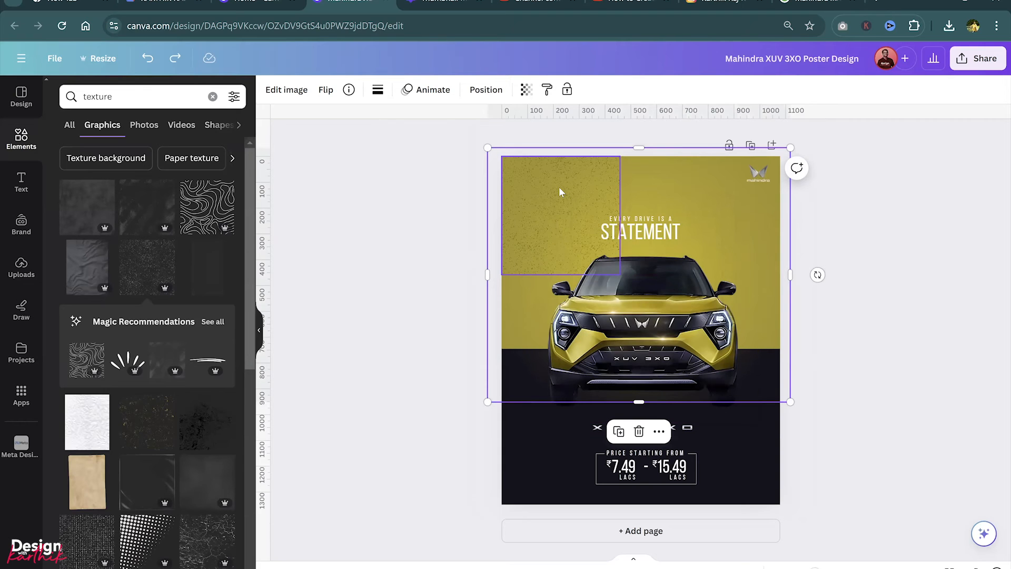
{"action": "key", "text": "ctrl+z"}
{"action": "left_click_drag", "start_coordinate": [613, 268], "coordinate": [630, 284]}
Duplicate the grain texture side by side and scale the tiles so that three span the poster's full width
{"action": "left_click_drag", "start_coordinate": [582, 240], "coordinate": [716, 241]}
{"action": "left_click", "coordinate": [528, 208], "text": "shift"}
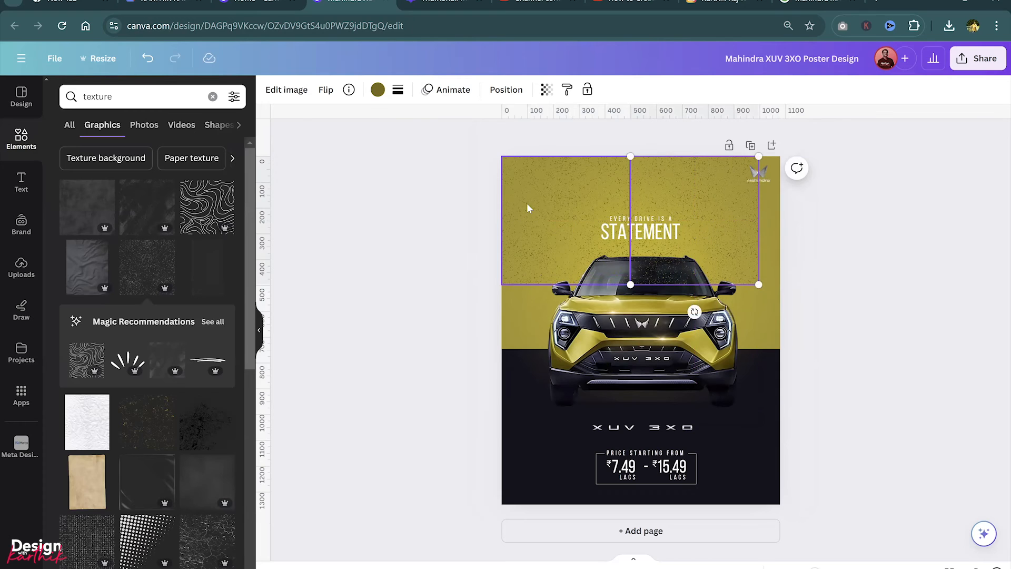
{"action": "left_click_drag", "start_coordinate": [759, 285], "coordinate": [688, 250]}
{"action": "left_click", "coordinate": [878, 238]}
{"action": "left_click", "coordinate": [654, 198]}
{"action": "left_click_drag", "start_coordinate": [654, 197], "coordinate": [746, 284]}
Duplicate the row of three texture tiles directly beneath itself, flush with the poster edges, and select all six tiles
{"action": "left_click", "coordinate": [558, 191]}
{"action": "left_click", "coordinate": [726, 195], "text": "shift"}
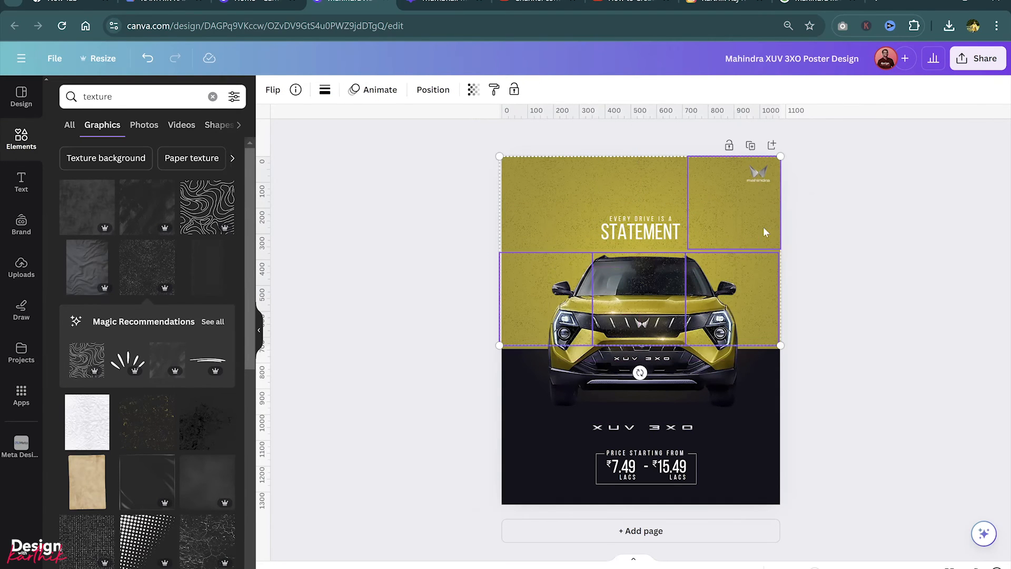
{"action": "key", "text": "ctrl+z"}
{"action": "left_click", "coordinate": [570, 183], "text": "shift"}
{"action": "left_click_drag", "start_coordinate": [570, 182], "coordinate": [557, 284]}
{"action": "left_click", "coordinate": [535, 208], "text": "shift"}
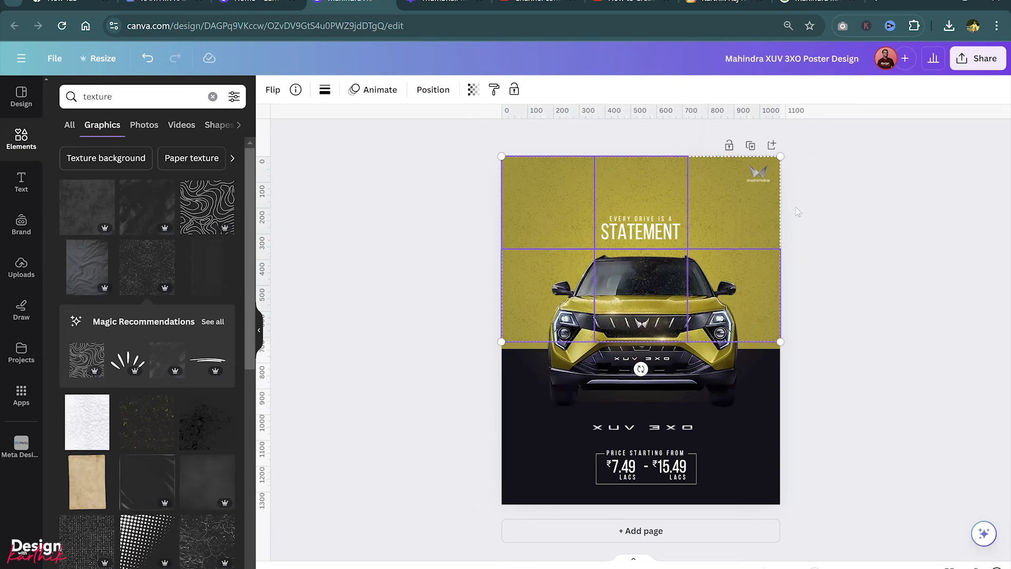
Set the six texture tiles' transparency to 34, then group and enlarge them to cover the whole olive background
{"action": "left_click", "coordinate": [474, 89]}
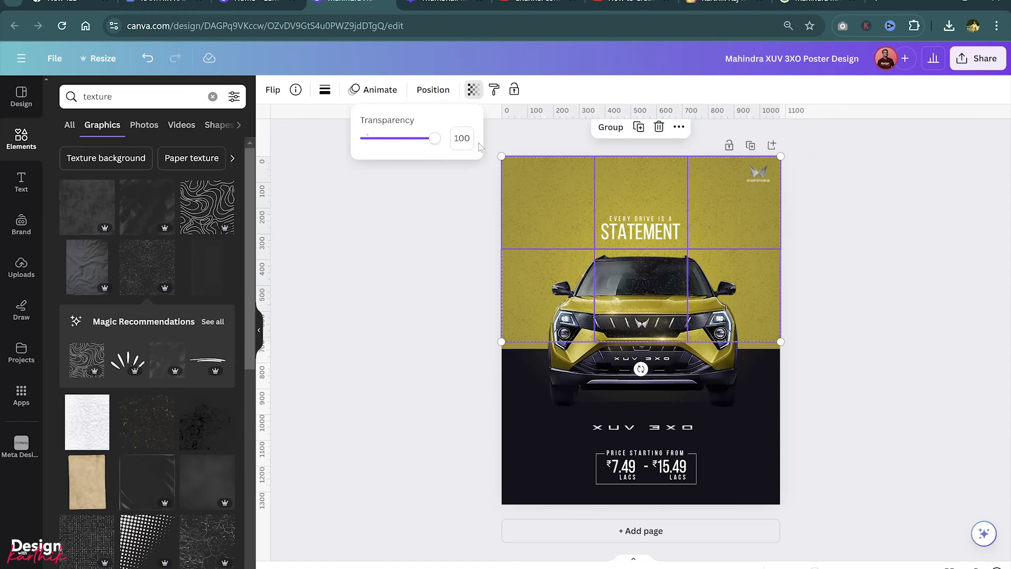
{"action": "left_click_drag", "start_coordinate": [399, 138], "coordinate": [390, 139]}
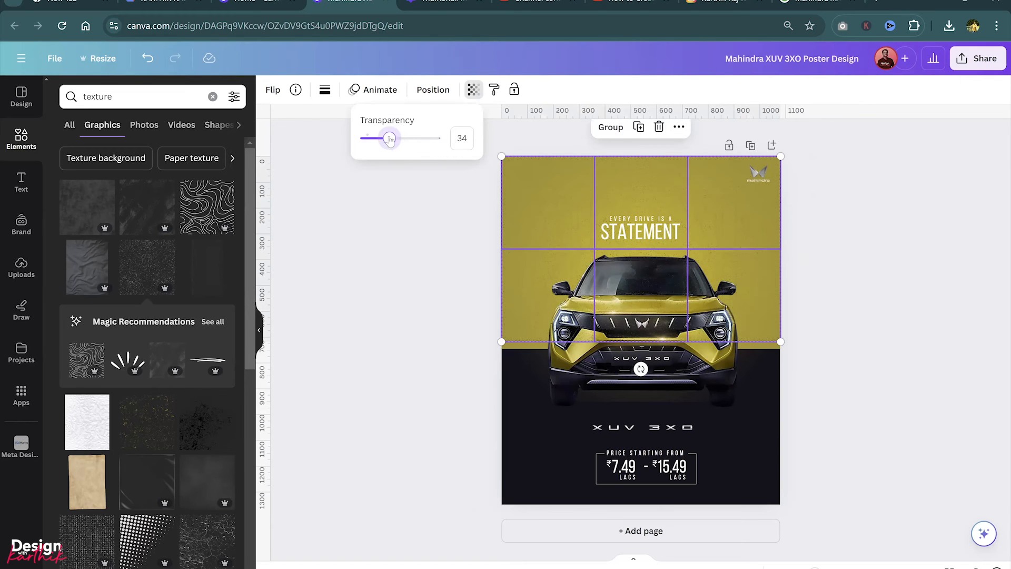
{"action": "left_click", "coordinate": [800, 242]}
{"action": "key", "text": "ctrl+g"}
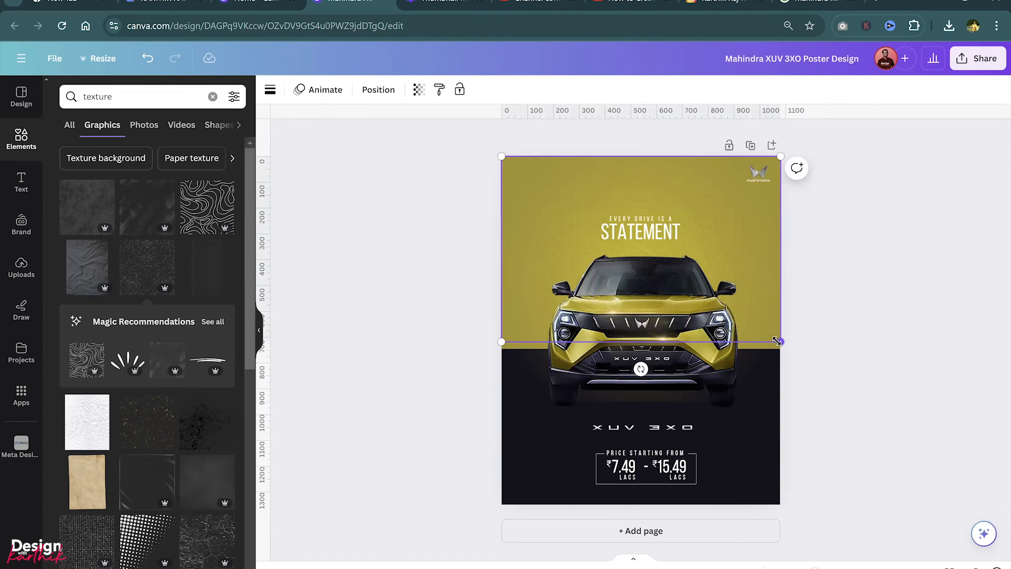
{"action": "left_click_drag", "start_coordinate": [778, 337], "coordinate": [815, 364]}
{"action": "left_click_drag", "start_coordinate": [777, 316], "coordinate": [759, 315]}
Group the car with its two light flare layers and move the group above the price block, directly beneath the texture group
{"action": "left_click", "coordinate": [706, 327]}
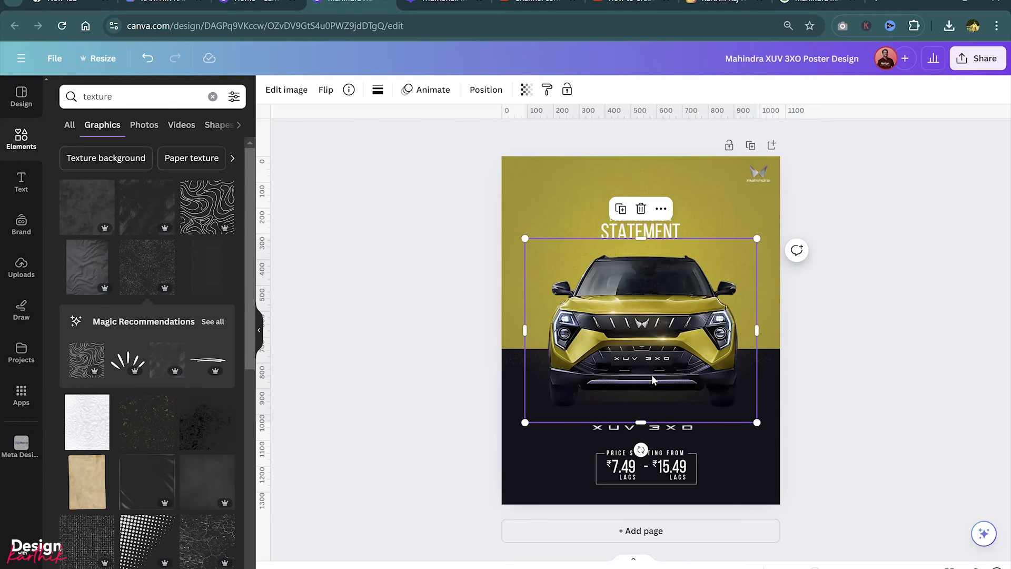
{"action": "left_click", "coordinate": [487, 90]}
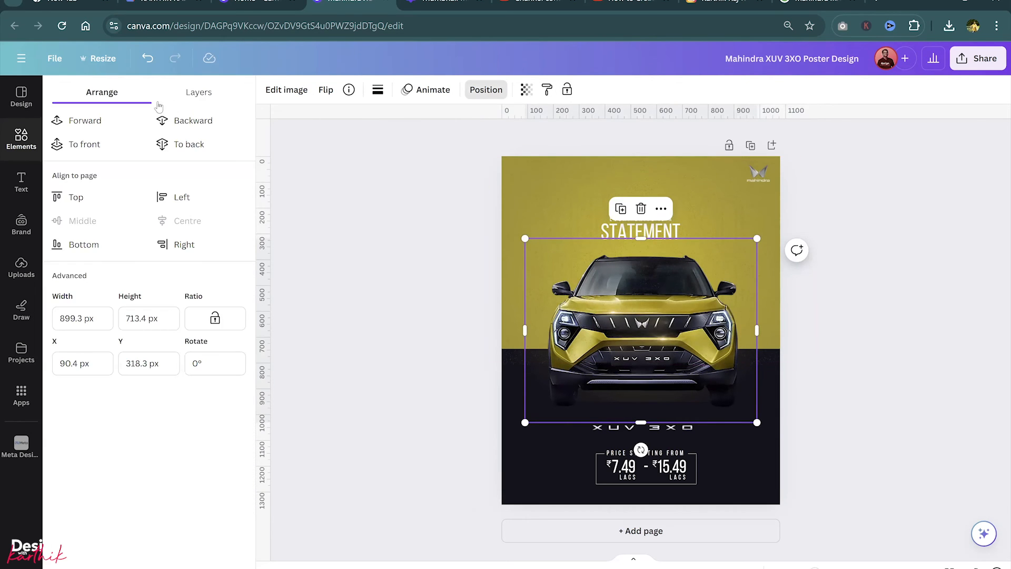
{"action": "left_click", "coordinate": [217, 93]}
{"action": "scroll", "coordinate": [183, 338], "scroll_direction": "down", "scroll_amount": 3}
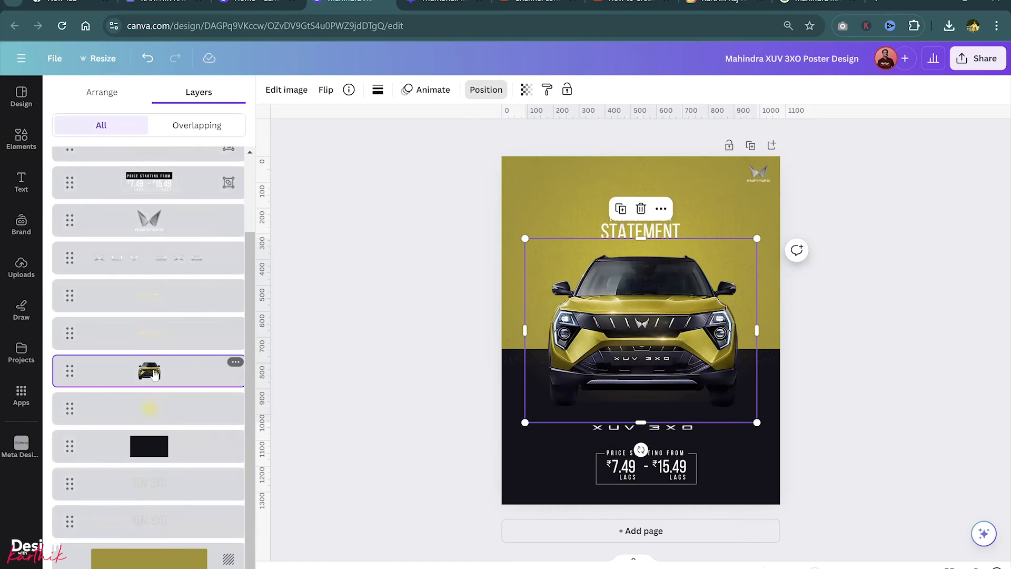
{"action": "left_click", "coordinate": [203, 306], "text": "shift"}
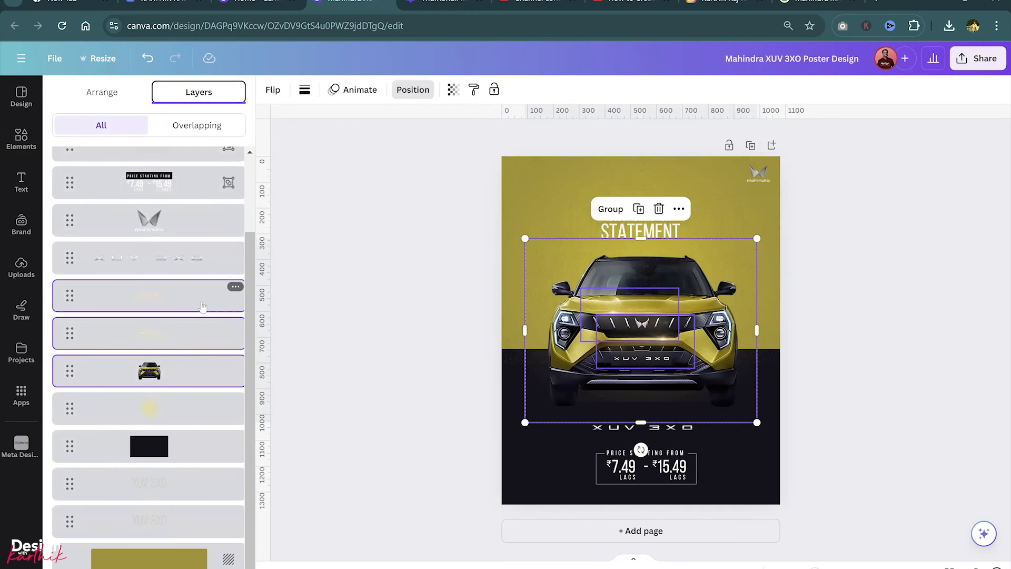
{"action": "key", "text": "ctrl+g"}
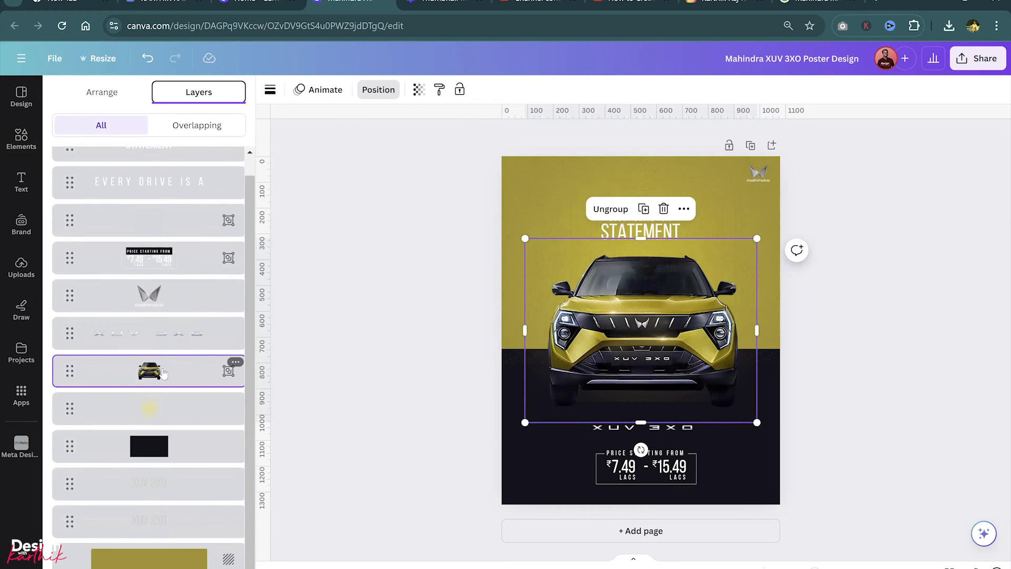
{"action": "left_click_drag", "start_coordinate": [185, 225], "coordinate": [184, 258]}
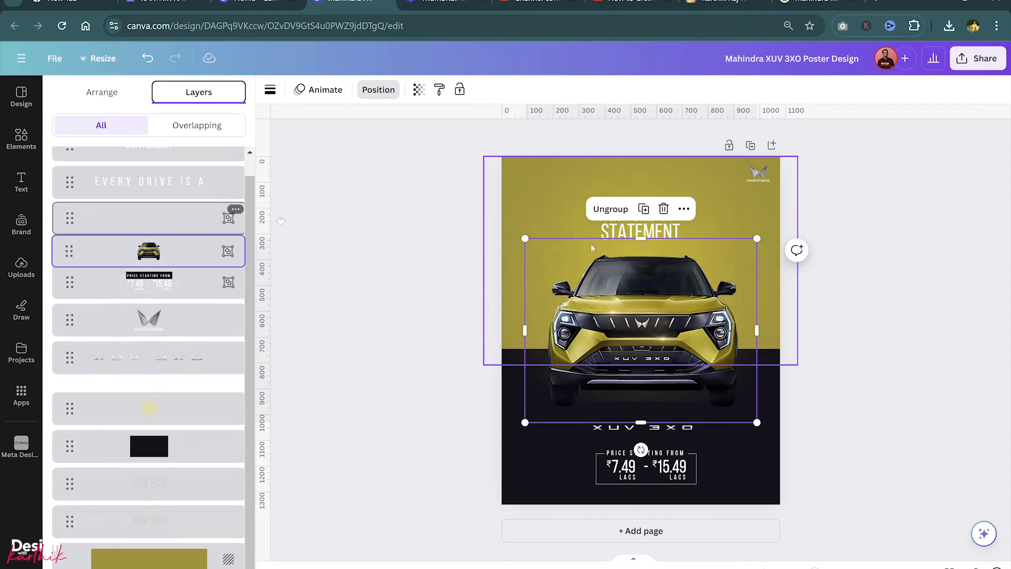
{"action": "left_click", "coordinate": [691, 383]}
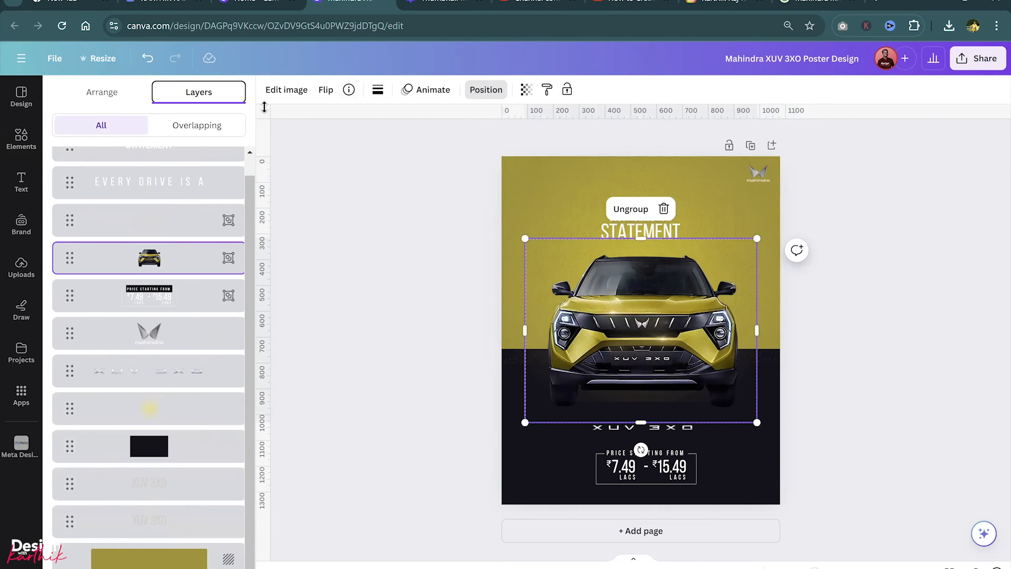
Search the elements library for "shadow"
{"action": "left_click", "coordinate": [8, 141]}
{"action": "left_click", "coordinate": [154, 95]}
{"action": "type", "text": "shade"}
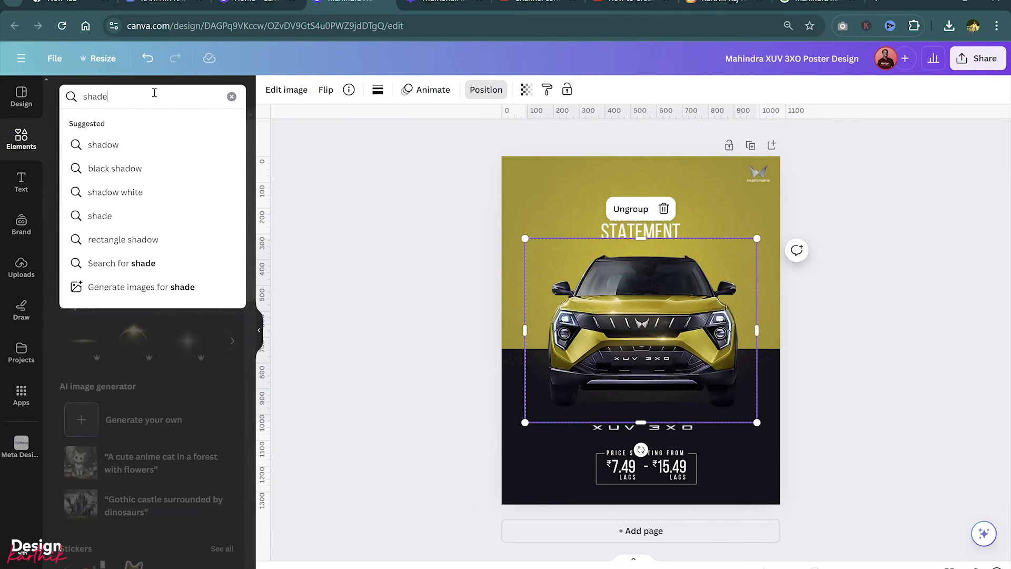
{"action": "key", "text": "BackSpace"}
{"action": "type", "text": "ow"}
{"action": "key", "text": "Return"}
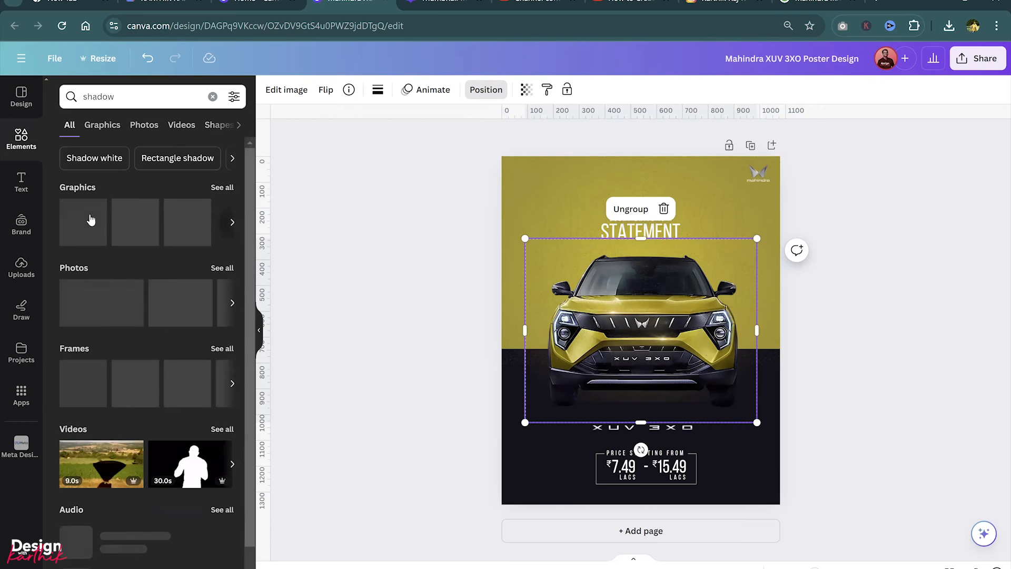
Insert the first soft oval shadow graphic and shrink it to sit beneath one of the car's front wheels
{"action": "left_click", "coordinate": [98, 224]}
{"action": "left_click_drag", "start_coordinate": [672, 323], "coordinate": [621, 388]}
{"action": "left_click_drag", "start_coordinate": [698, 365], "coordinate": [591, 394]}
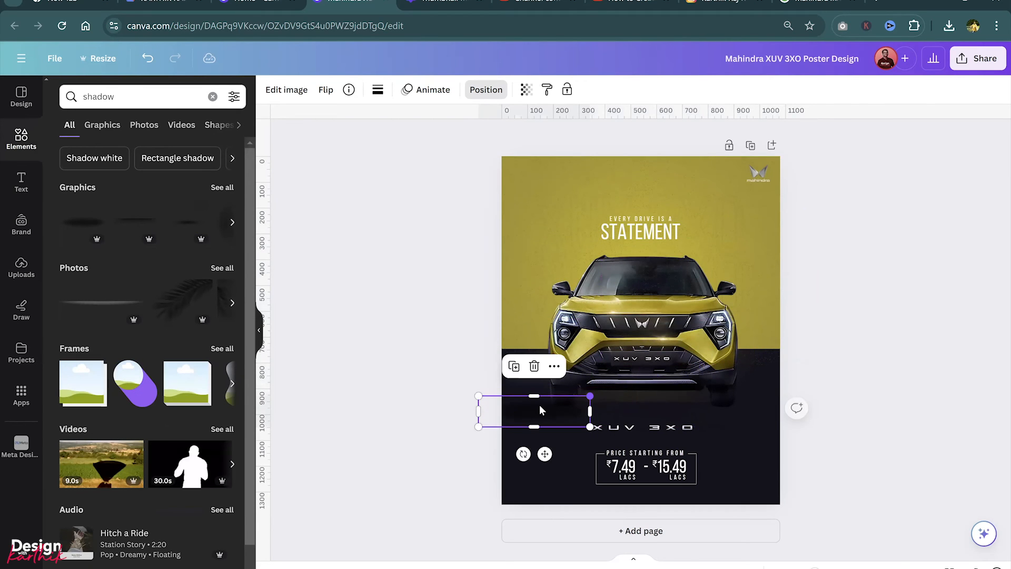
{"action": "scroll", "coordinate": [630, 375], "scroll_direction": "up", "scroll_amount": 3}
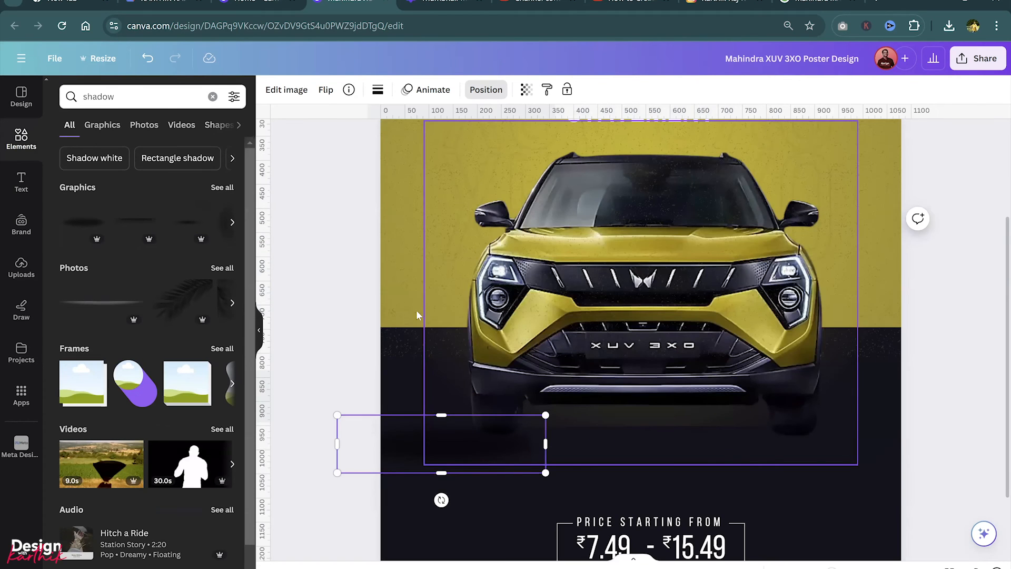
Duplicate the wheel shadow and place the copy beneath the car's other front wheel
{"action": "scroll", "coordinate": [500, 285], "scroll_direction": "down", "scroll_amount": 3}
{"action": "left_click_drag", "start_coordinate": [598, 267], "coordinate": [834, 310]}
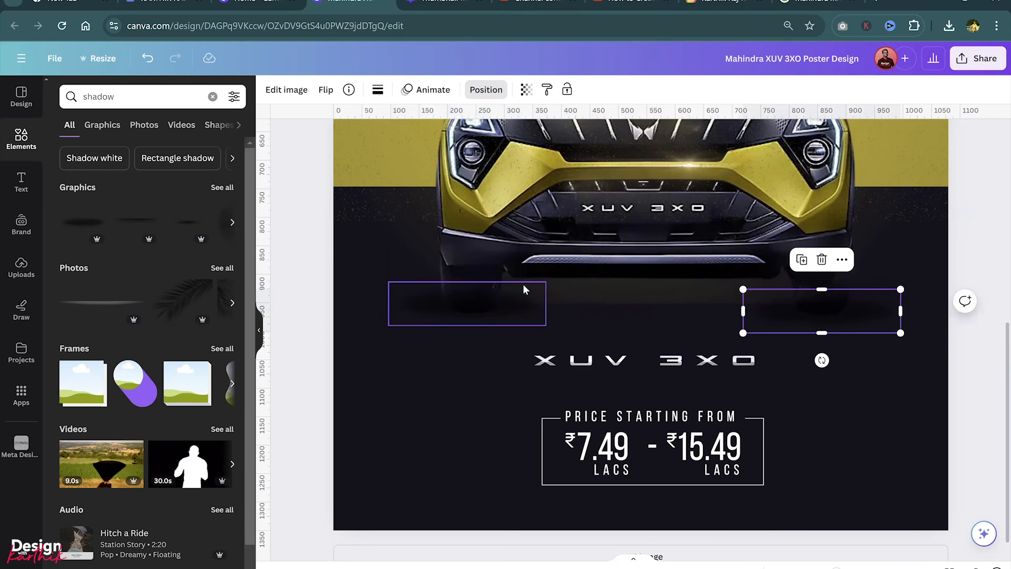
{"action": "scroll", "coordinate": [524, 285], "scroll_direction": "down", "scroll_amount": 5}
{"action": "scroll", "coordinate": [523, 284], "scroll_direction": "up", "scroll_amount": 2}
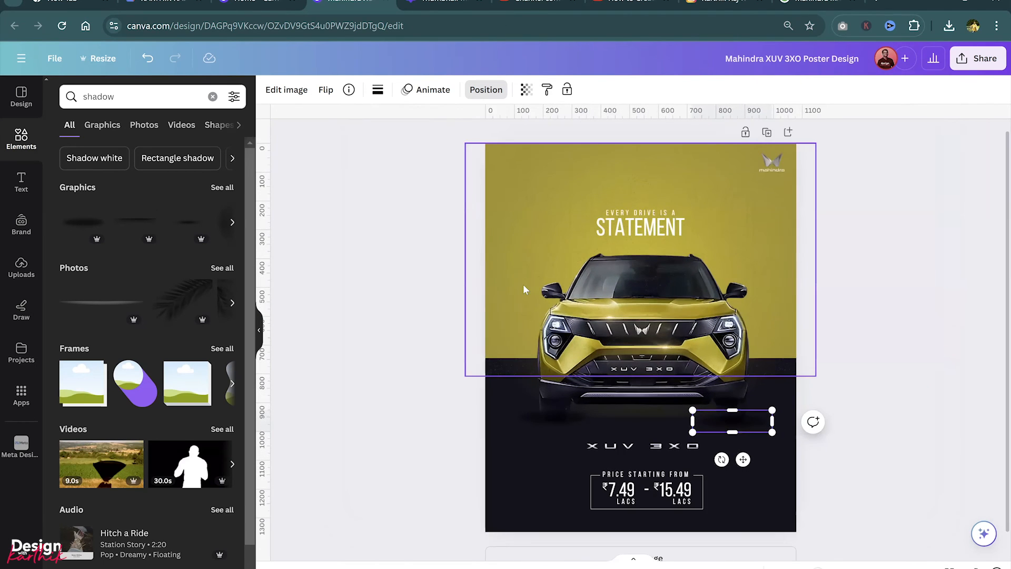
{"action": "scroll", "coordinate": [524, 284], "scroll_direction": "down", "scroll_amount": 1}
{"action": "left_click", "coordinate": [951, 323]}
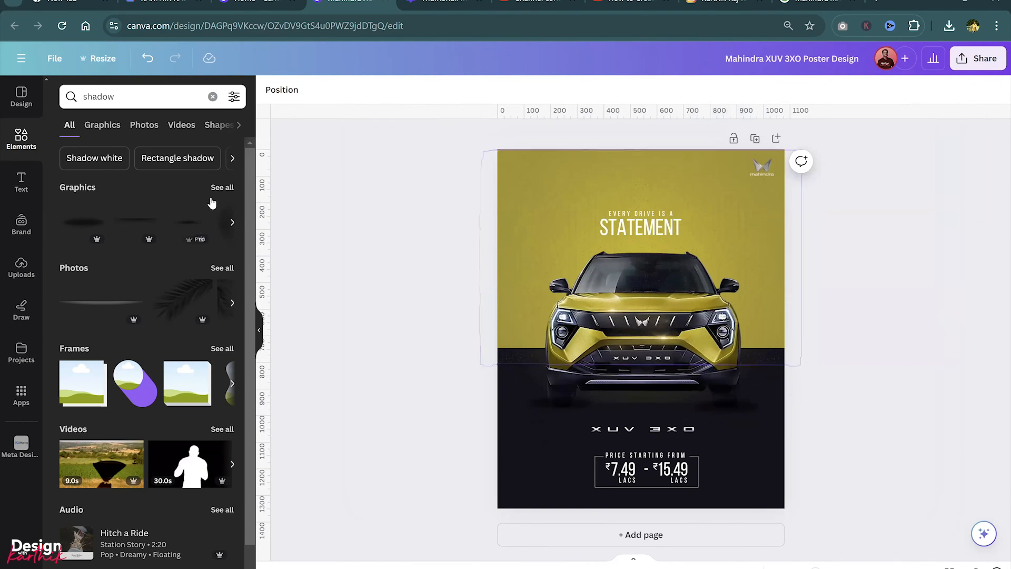
Search the elements library for "line", limit the results to graphics, and find a glowing yellow line
{"action": "left_click", "coordinate": [129, 96]}
{"action": "type", "text": "line"}
{"action": "key", "text": "Return"}
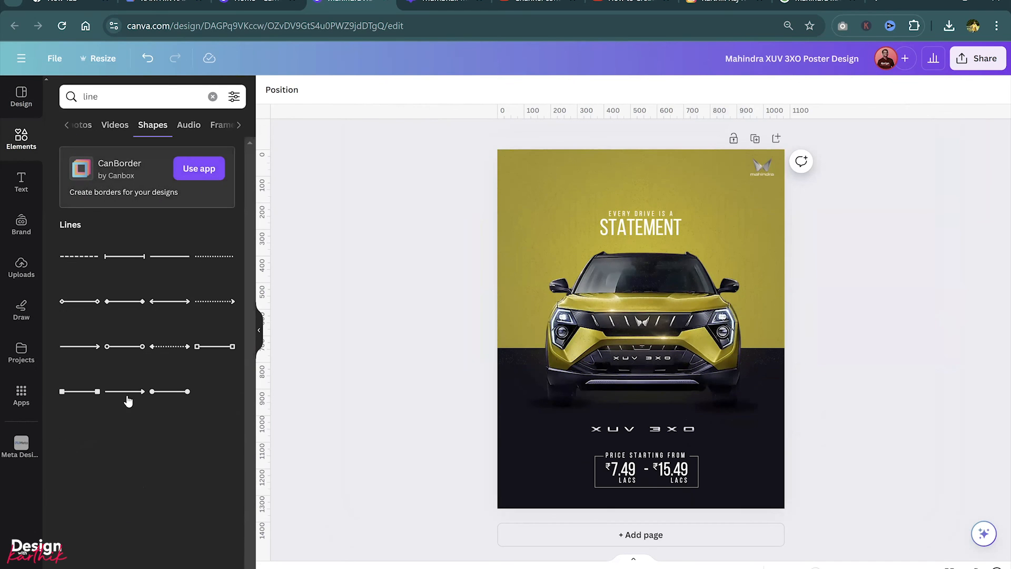
{"action": "left_click", "coordinate": [83, 124]}
{"action": "left_click", "coordinate": [100, 124]}
{"action": "scroll", "coordinate": [160, 402], "scroll_direction": "down", "scroll_amount": 5}
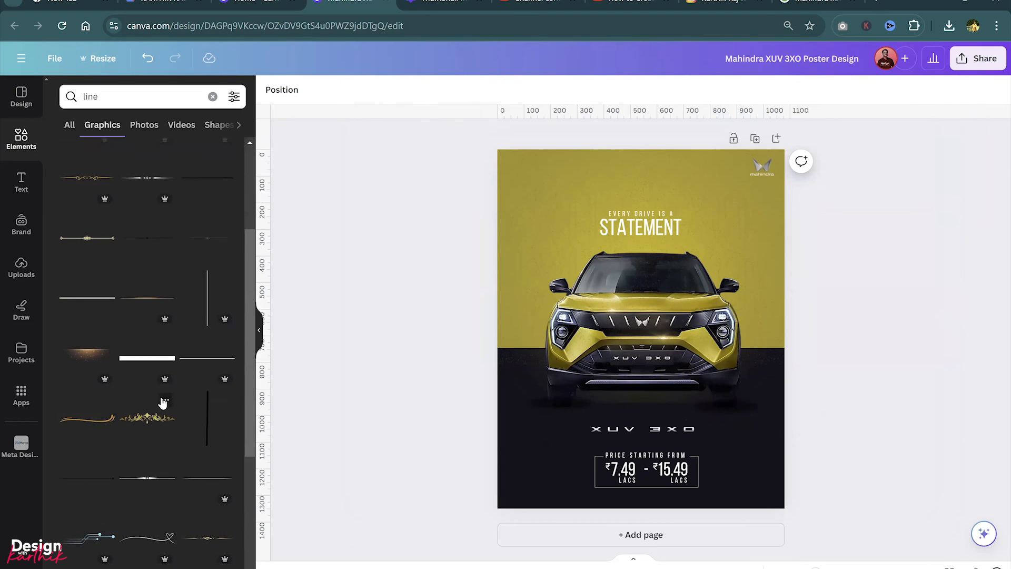
{"action": "scroll", "coordinate": [105, 284], "scroll_direction": "down", "scroll_amount": 5}
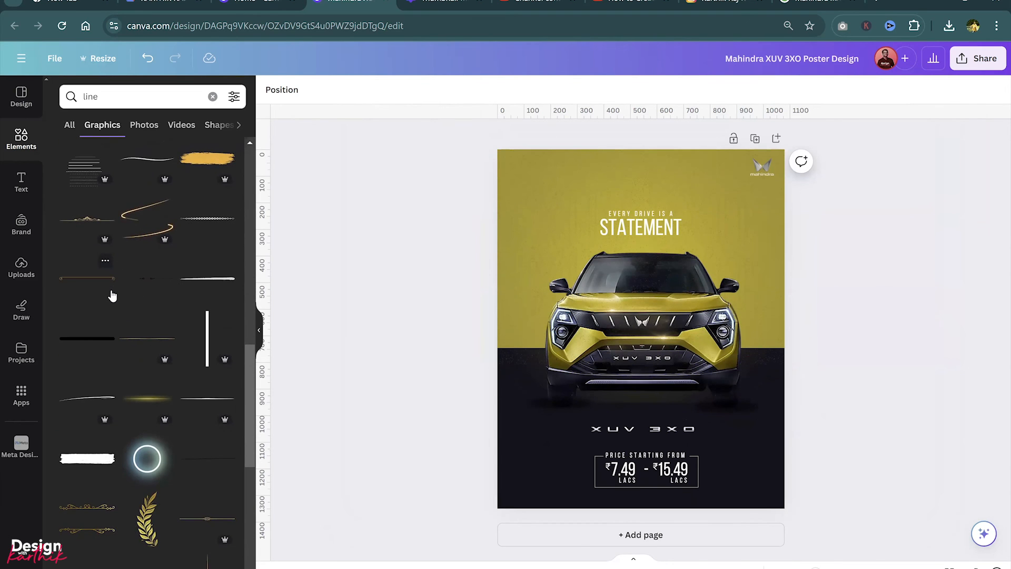
{"action": "scroll", "coordinate": [149, 313], "scroll_direction": "down", "scroll_amount": 2}
Insert the glowing yellow line graphic and shrink it to fit along the lower edge of the price frame
{"action": "left_click", "coordinate": [148, 309]}
{"action": "left_click_drag", "start_coordinate": [655, 318], "coordinate": [672, 494]}
{"action": "left_click_drag", "start_coordinate": [771, 467], "coordinate": [714, 481]}
{"action": "left_click", "coordinate": [713, 479], "text": "shift"}
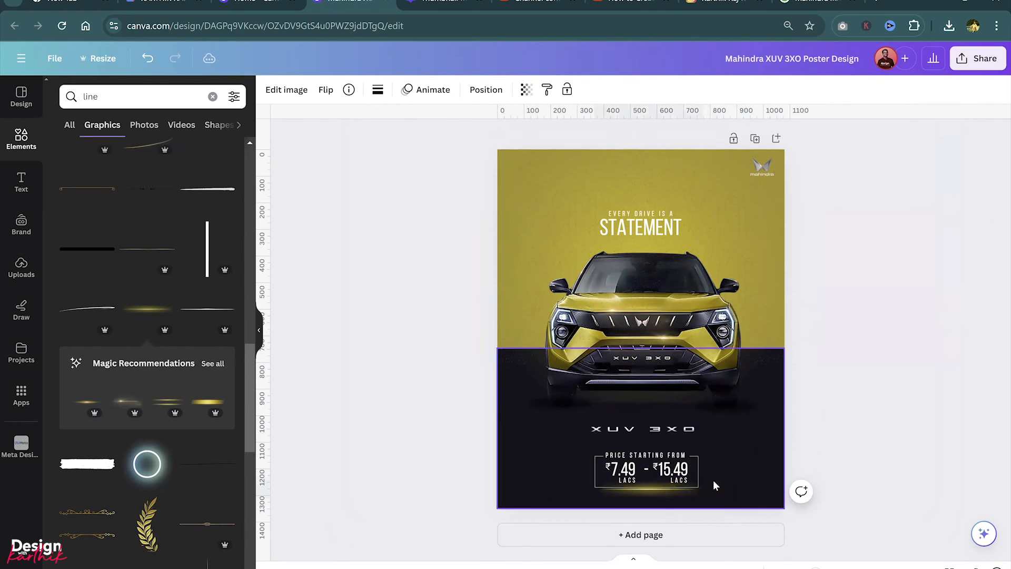
{"action": "key", "text": "Escape"}
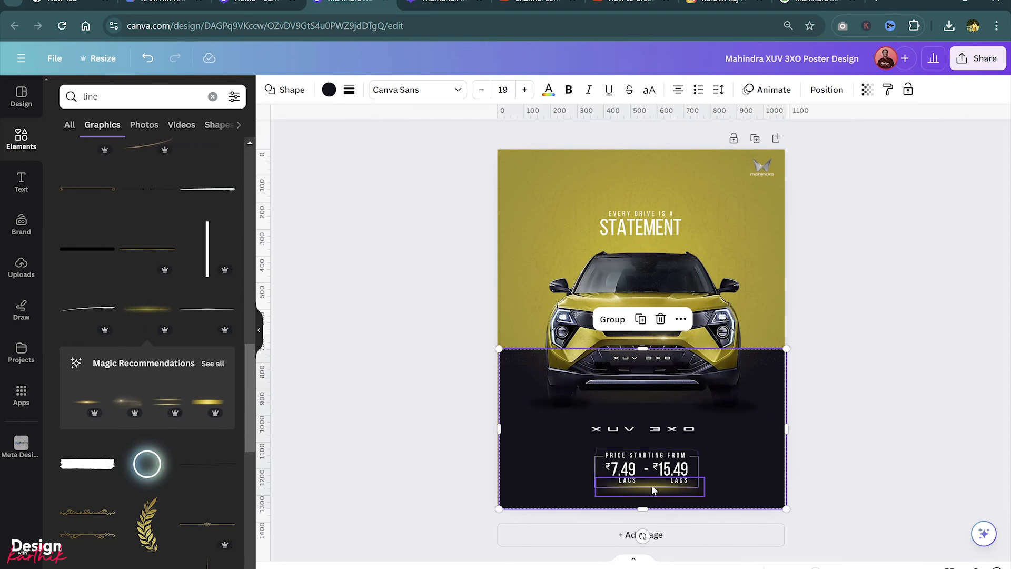
{"action": "key", "text": "ctrl+z"}
{"action": "key", "text": "ctrl+z"}
{"action": "key", "text": "ctrl+z"}
{"action": "key", "text": "ctrl+z"}
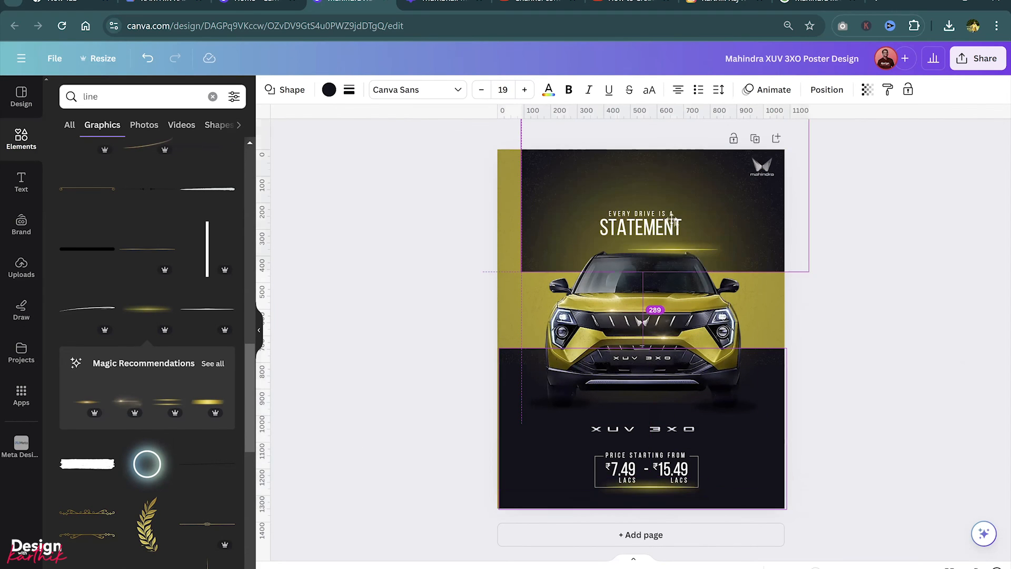
Copy the glow line from the price frame up to the headline and nudge it upward over the text
{"action": "left_click", "coordinate": [646, 491]}
{"action": "left_click_drag", "start_coordinate": [647, 492], "coordinate": [632, 230]}
{"action": "key", "text": "Up"}
{"action": "key", "text": "Up"}
{"action": "key", "text": "Up"}
{"action": "key", "text": "Up"}
{"action": "key", "text": "Up"}
{"action": "key", "text": "Up"}
{"action": "key", "text": "Up"}
{"action": "key", "text": "Up"}
{"action": "key", "text": "Up"}
{"action": "key", "text": "Up"}
{"action": "key", "text": "Up"}
{"action": "left_click", "coordinate": [889, 191]}
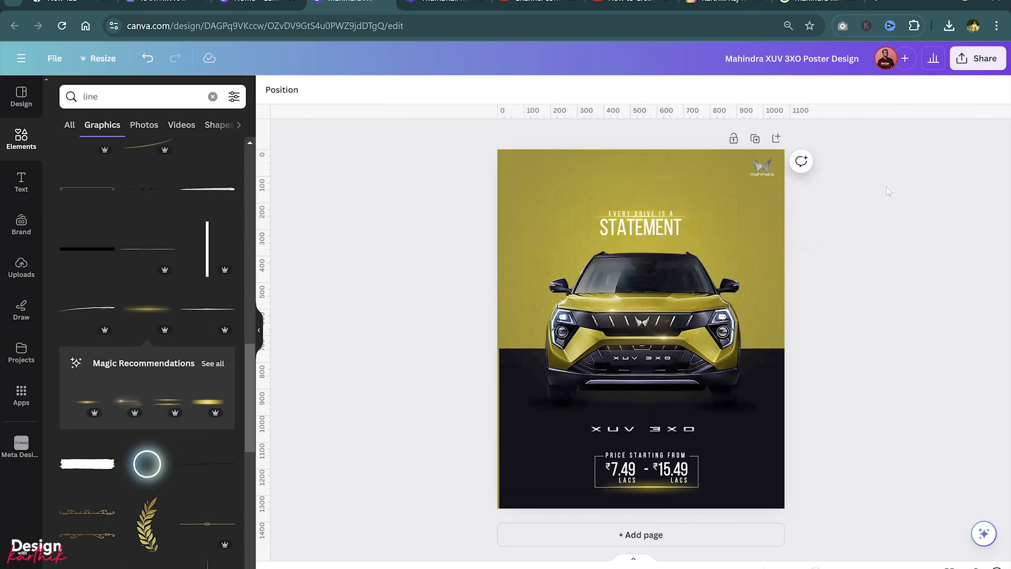
Shift STATEMENT slightly down and raise the copied glow line to just above "EVERY DRIVE IS A"
{"action": "left_click", "coordinate": [636, 236]}
{"action": "left_click", "coordinate": [681, 218]}
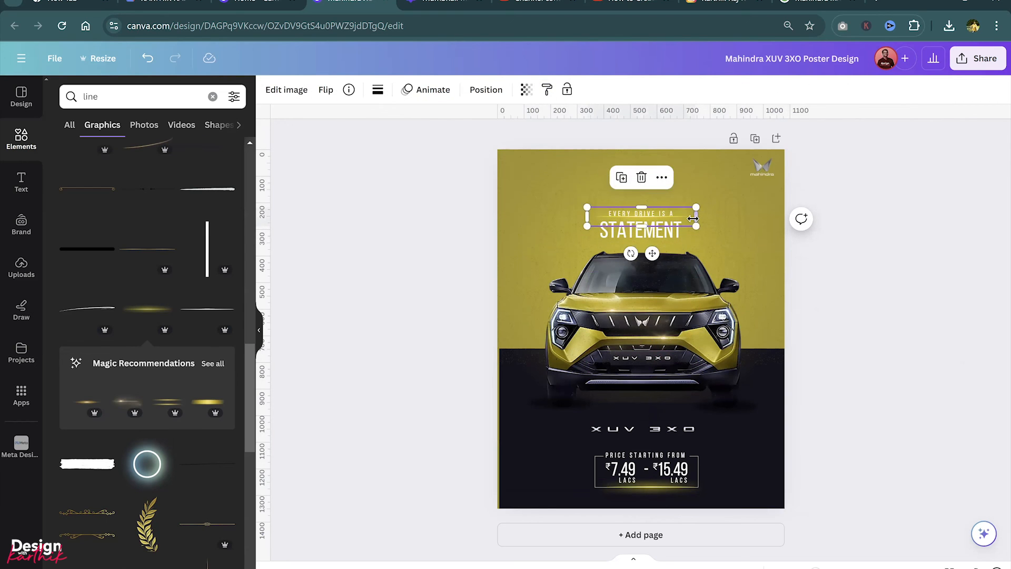
{"action": "key", "text": "shift+Up"}
{"action": "key", "text": "shift+Up"}
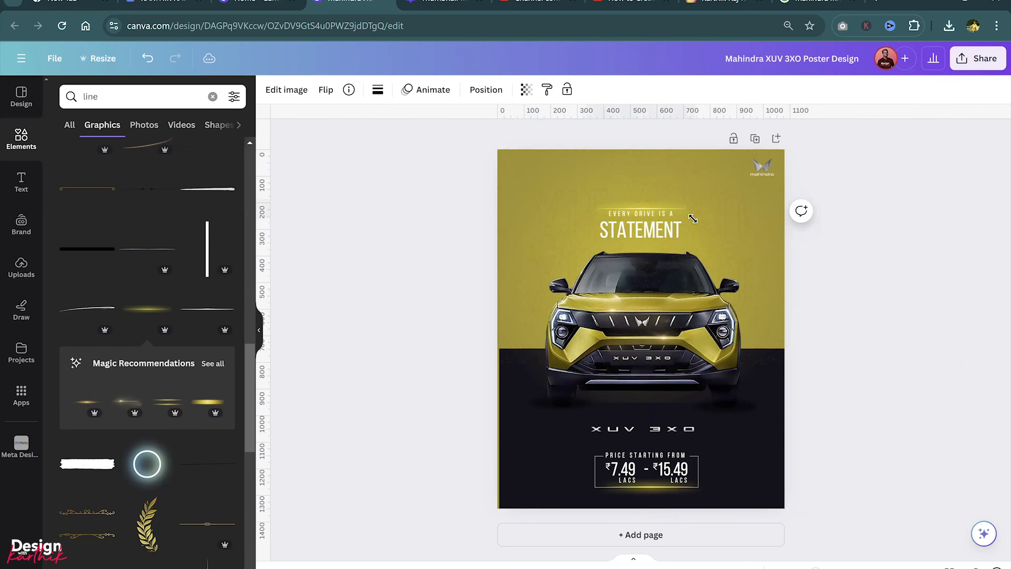
{"action": "key", "text": "Up"}
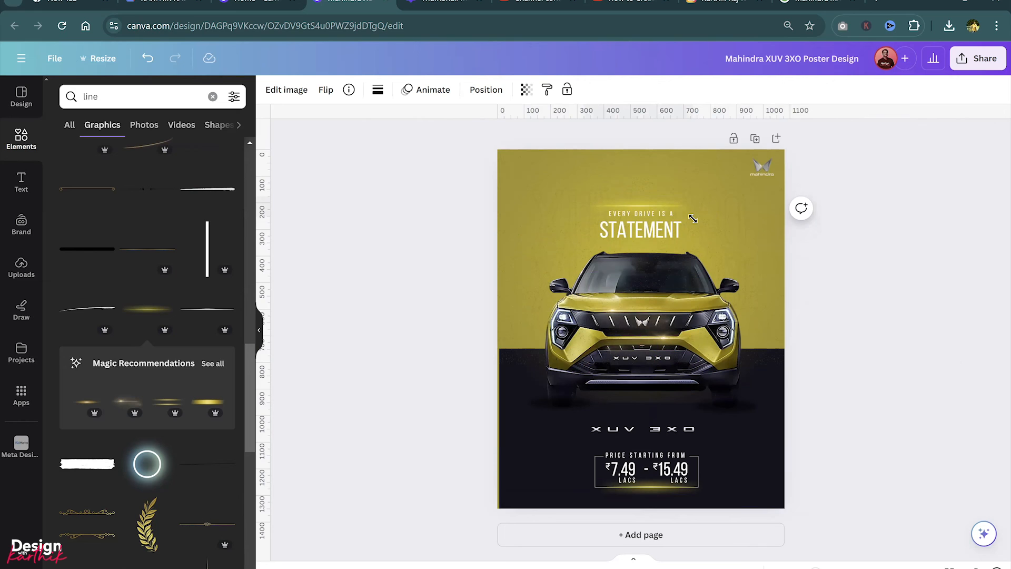
Duplicate the headline's glow line and move the copy straight down to just below STATEMENT
{"action": "key", "text": "ctrl+d"}
{"action": "key", "text": "shift+Down"}
{"action": "key", "text": "shift+Down"}
{"action": "key", "text": "shift+Down"}
{"action": "key", "text": "shift+Down"}
{"action": "key", "text": "shift+Down"}
{"action": "key", "text": "shift+Down"}
{"action": "key", "text": "shift+Down"}
{"action": "key", "text": "shift+Down"}
{"action": "key", "text": "shift+Down"}
{"action": "key", "text": "shift+Down"}
{"action": "key", "text": "shift+Down"}
{"action": "key", "text": "shift+Down"}
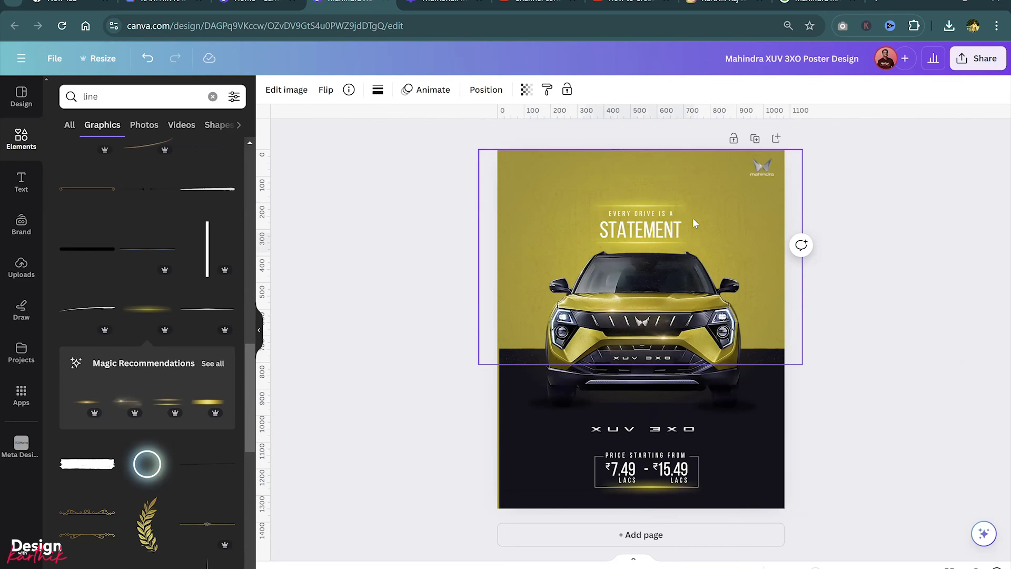
Nudge STATEMENT and the glow line beneath it slightly upward to tighten the headline block
{"action": "left_click", "coordinate": [658, 230]}
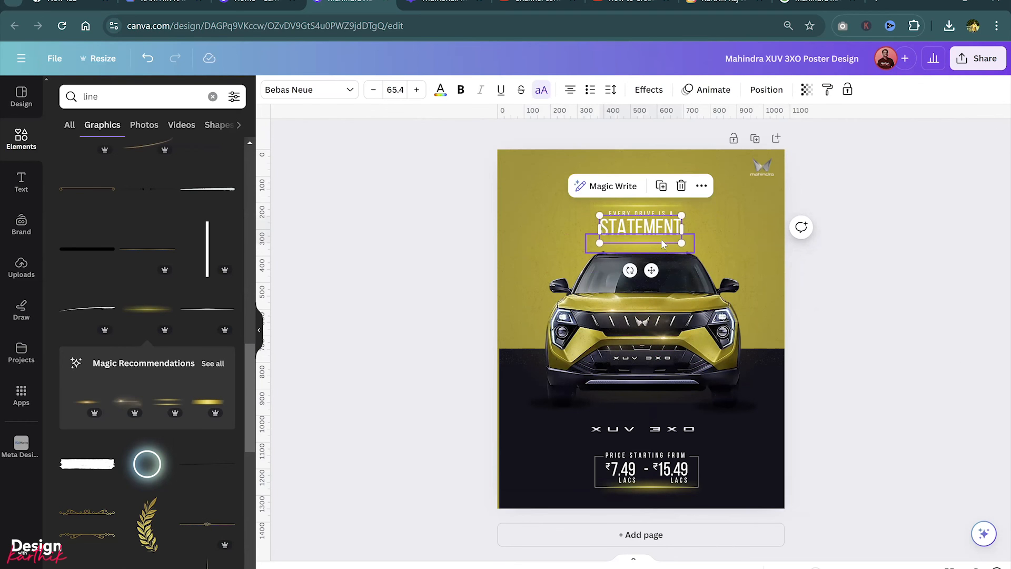
{"action": "left_click", "coordinate": [662, 239]}
{"action": "left_click", "coordinate": [927, 316]}
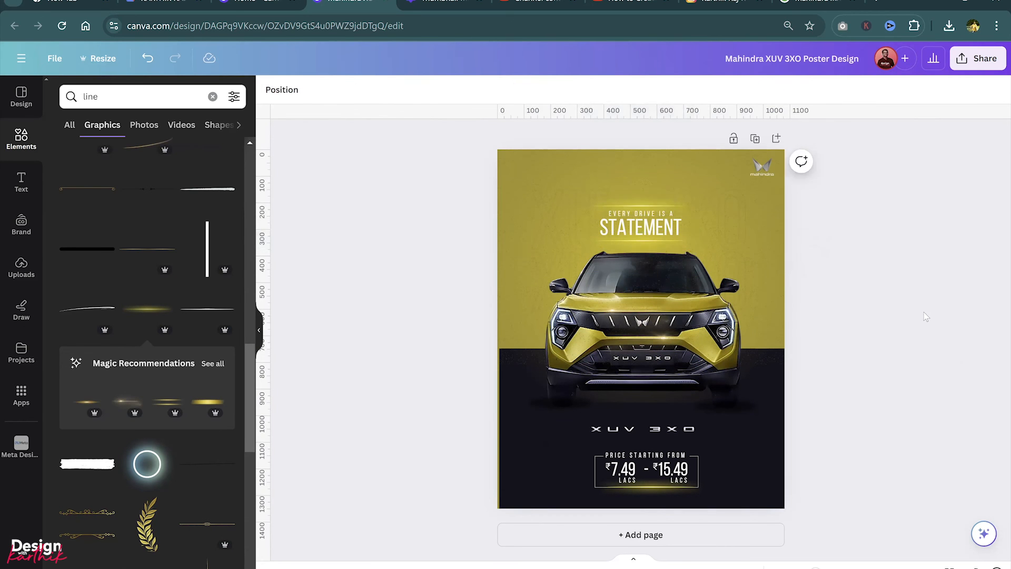